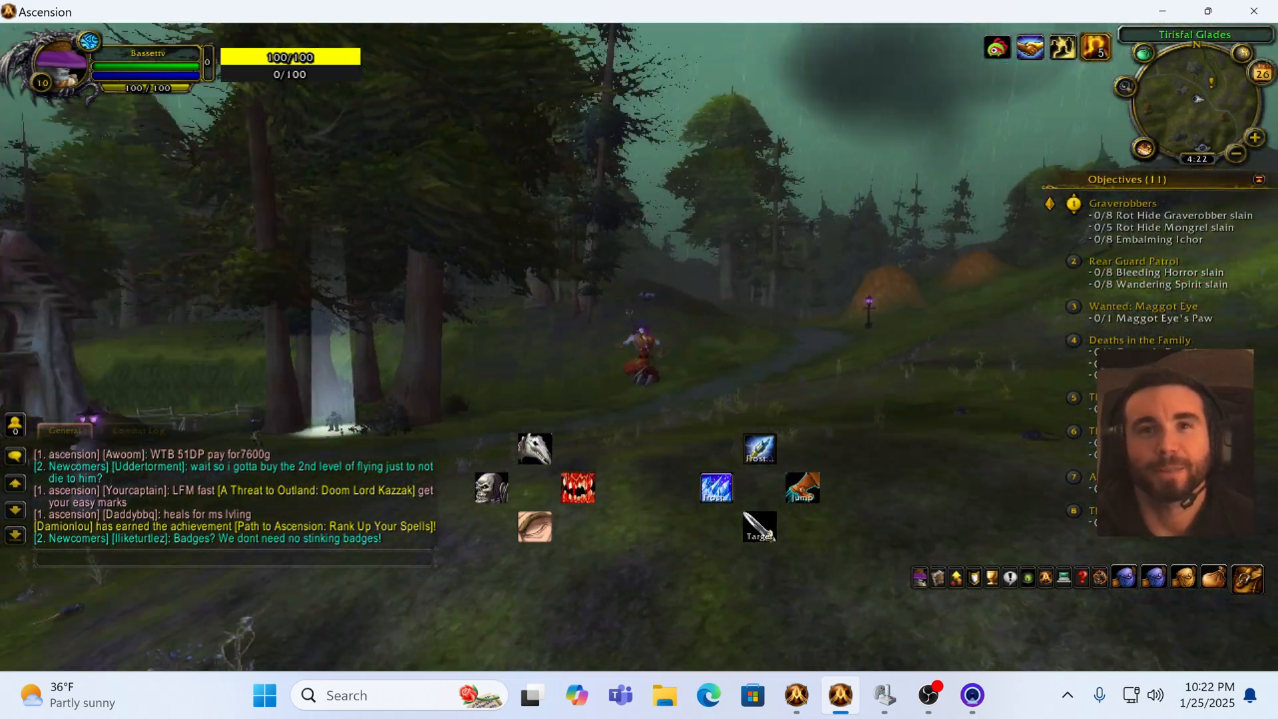
# Step: Target a nearby wolf, kill it with Frostbolt casts, and loot its corpse
pyautogui.press('space')
pyautogui.press('w')
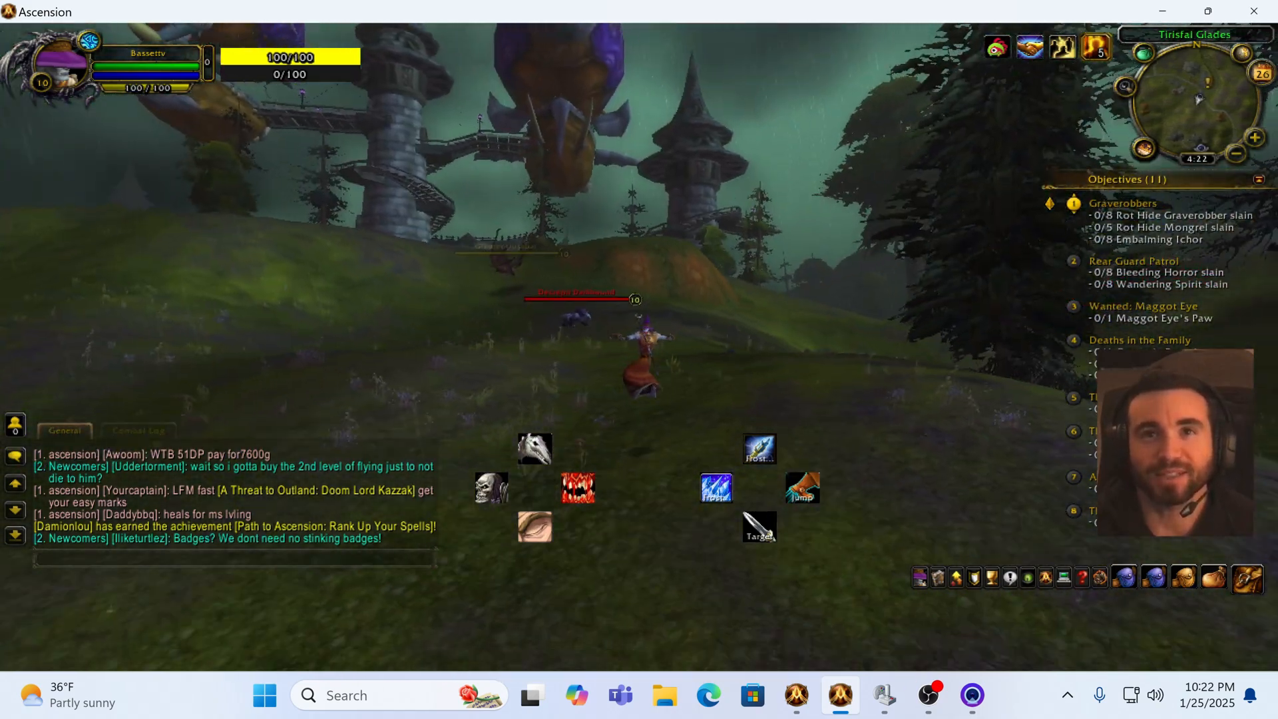
pyautogui.press('Tab')
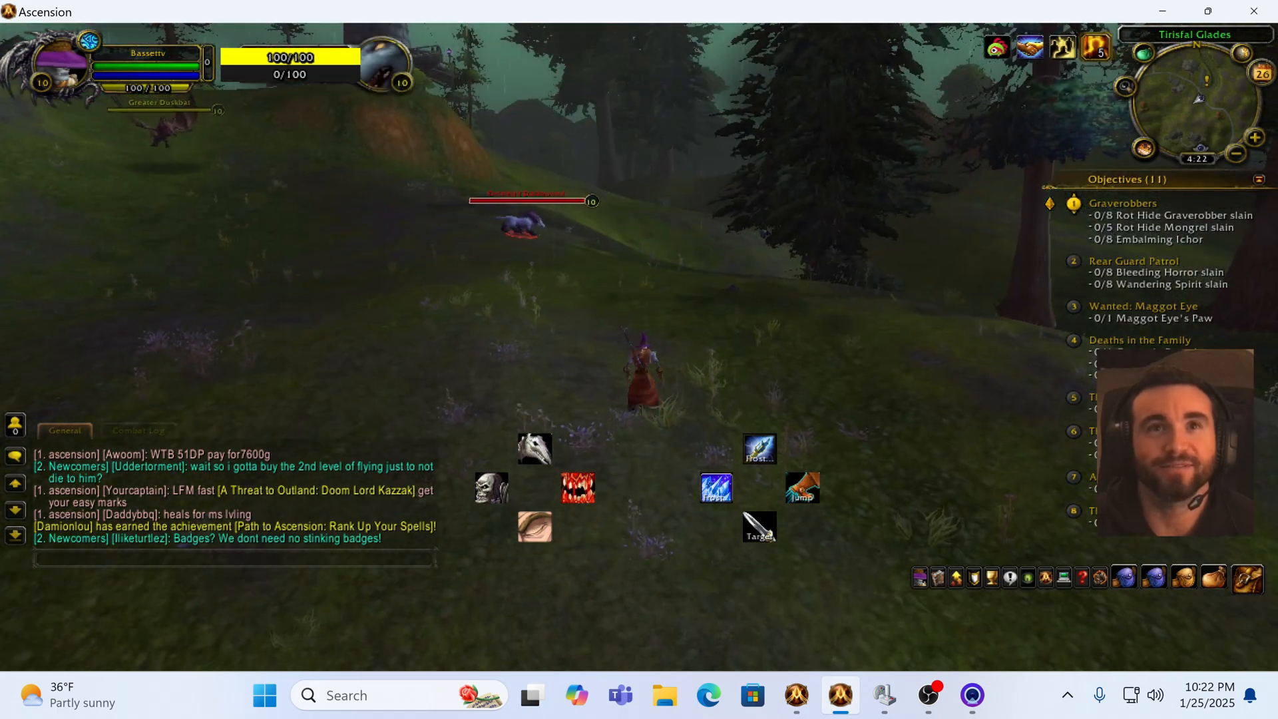
pyautogui.press('w')
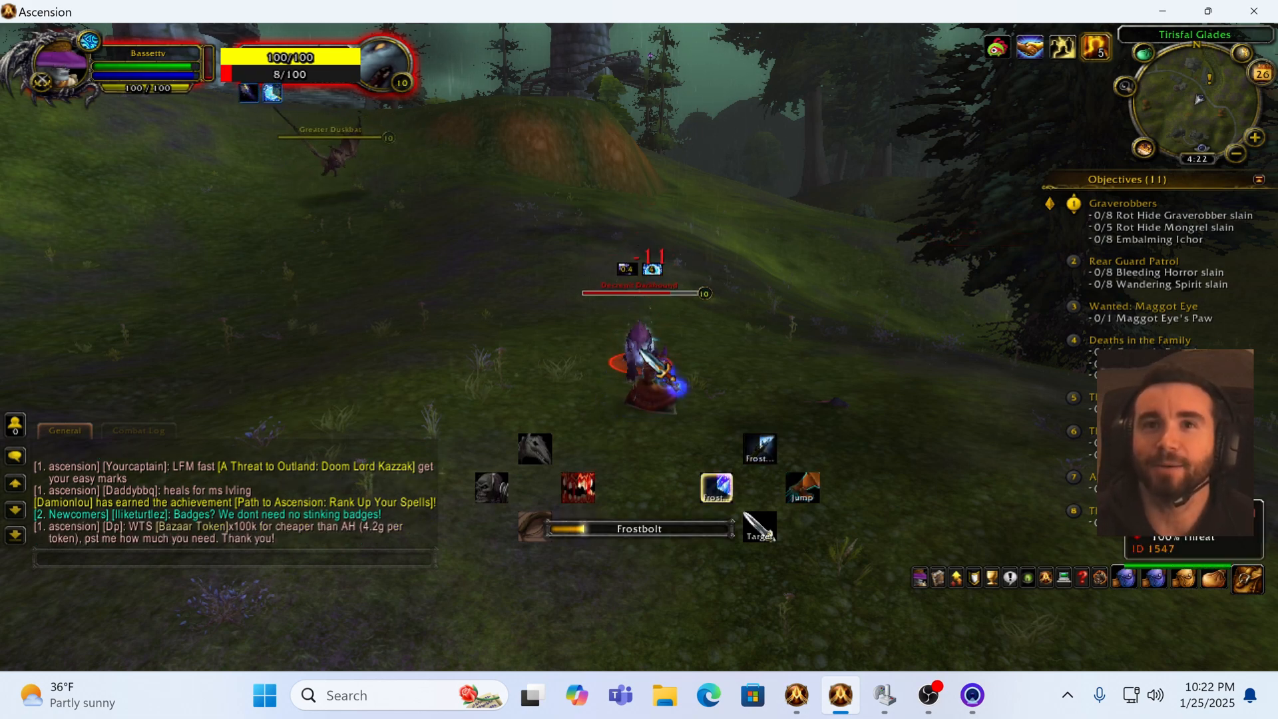
pyautogui.press('2')
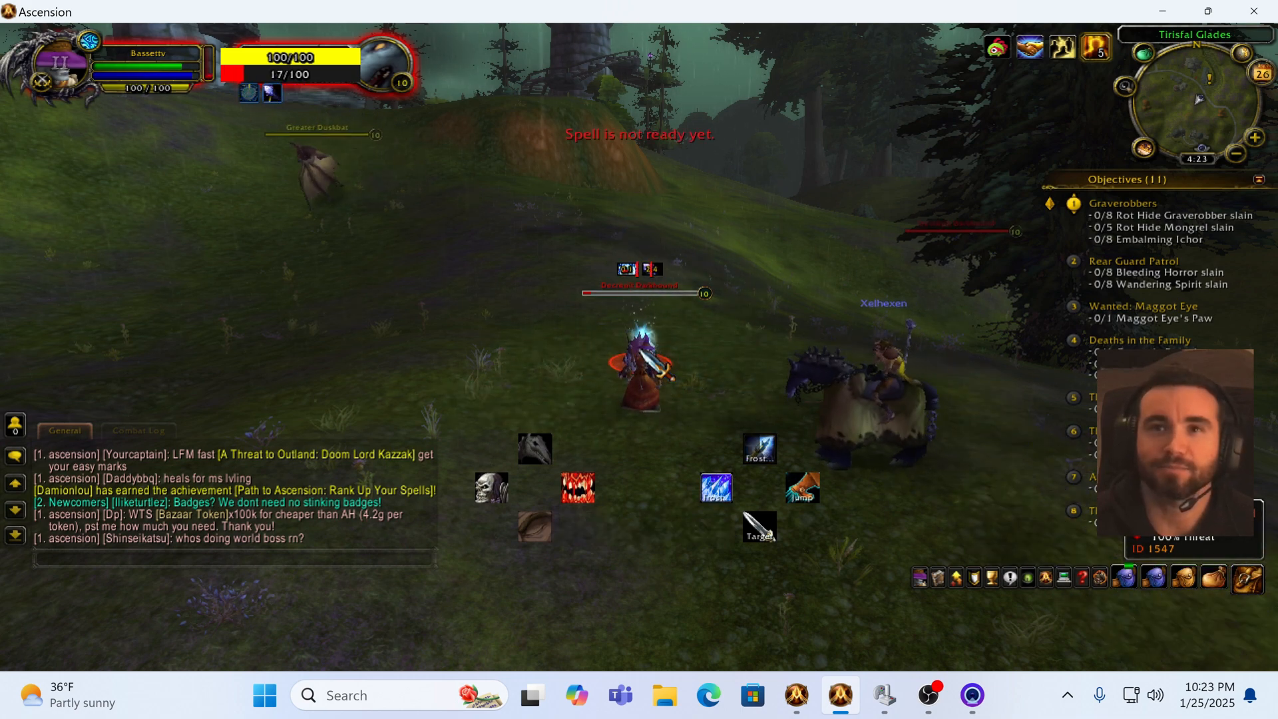
pyautogui.press('2')
pyautogui.press('w')
pyautogui.rightClick(644, 356)
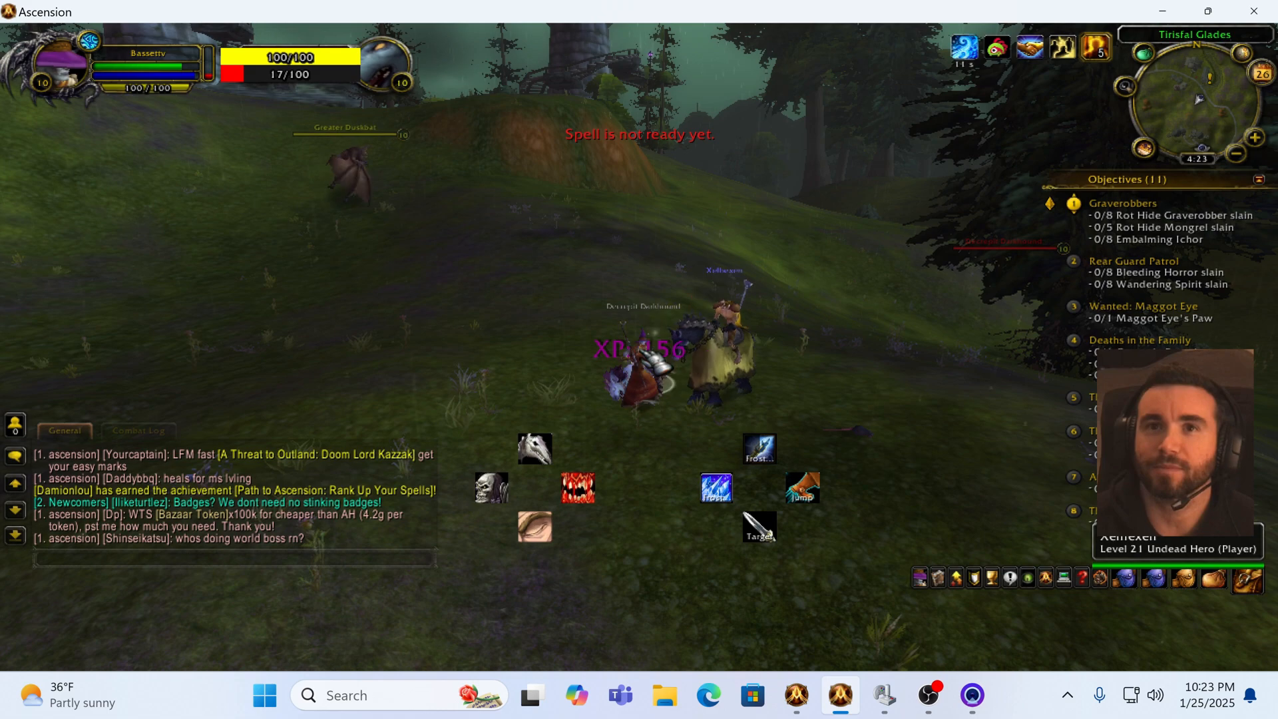
# Step: Target the Greater Duskbat, run toward it, kill it with Frostbolt, and loot its corpse
pyautogui.press('w')
pyautogui.press('Tab')
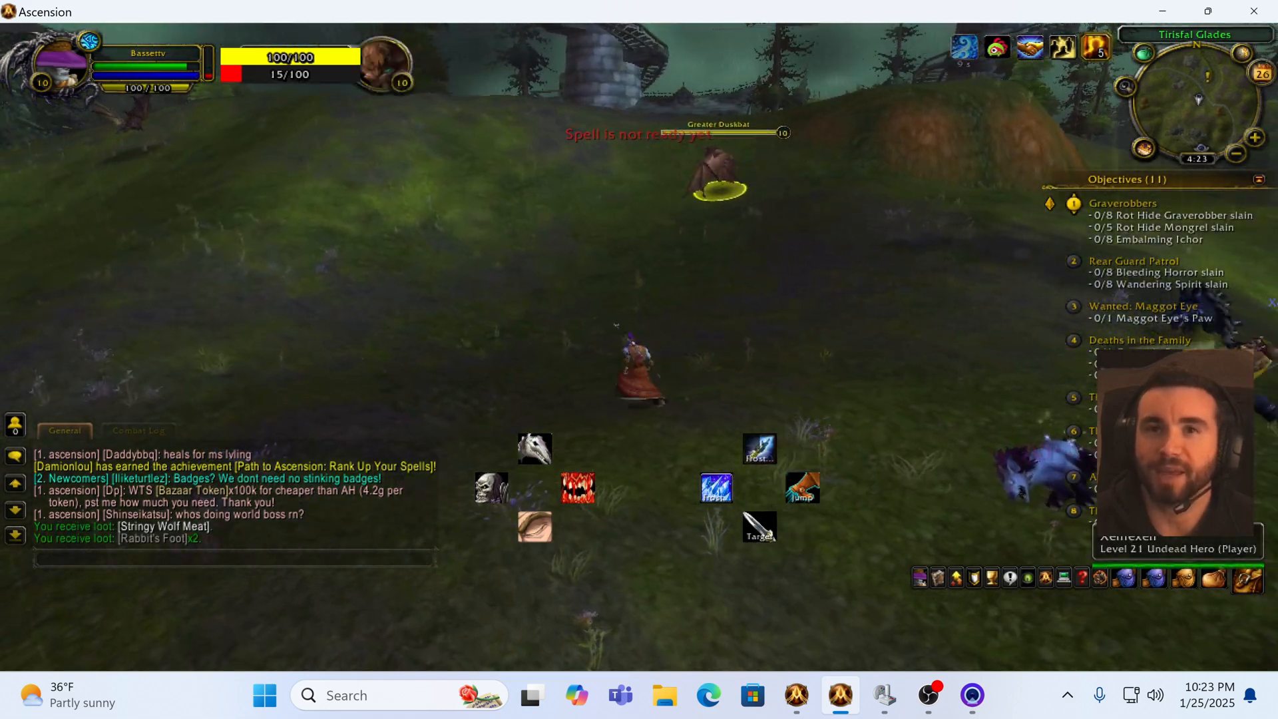
pyautogui.press('w')
pyautogui.press('w')
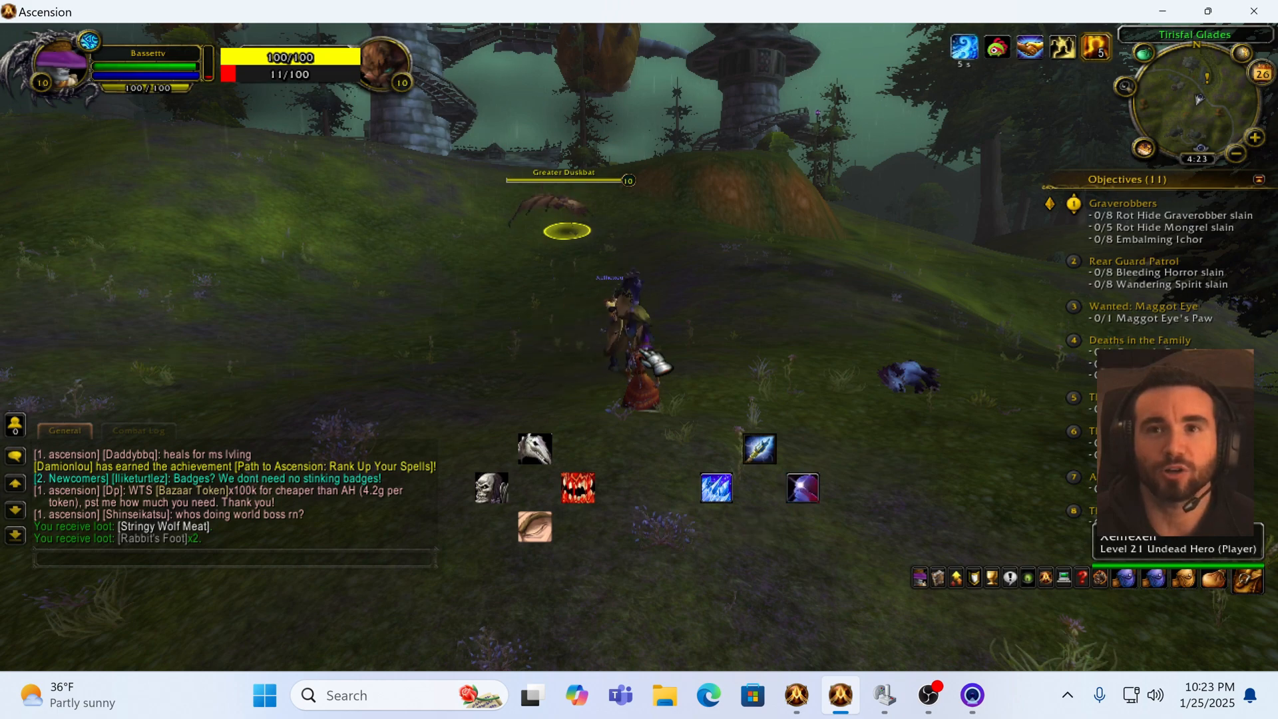
pyautogui.hotkey('shift', 'space')
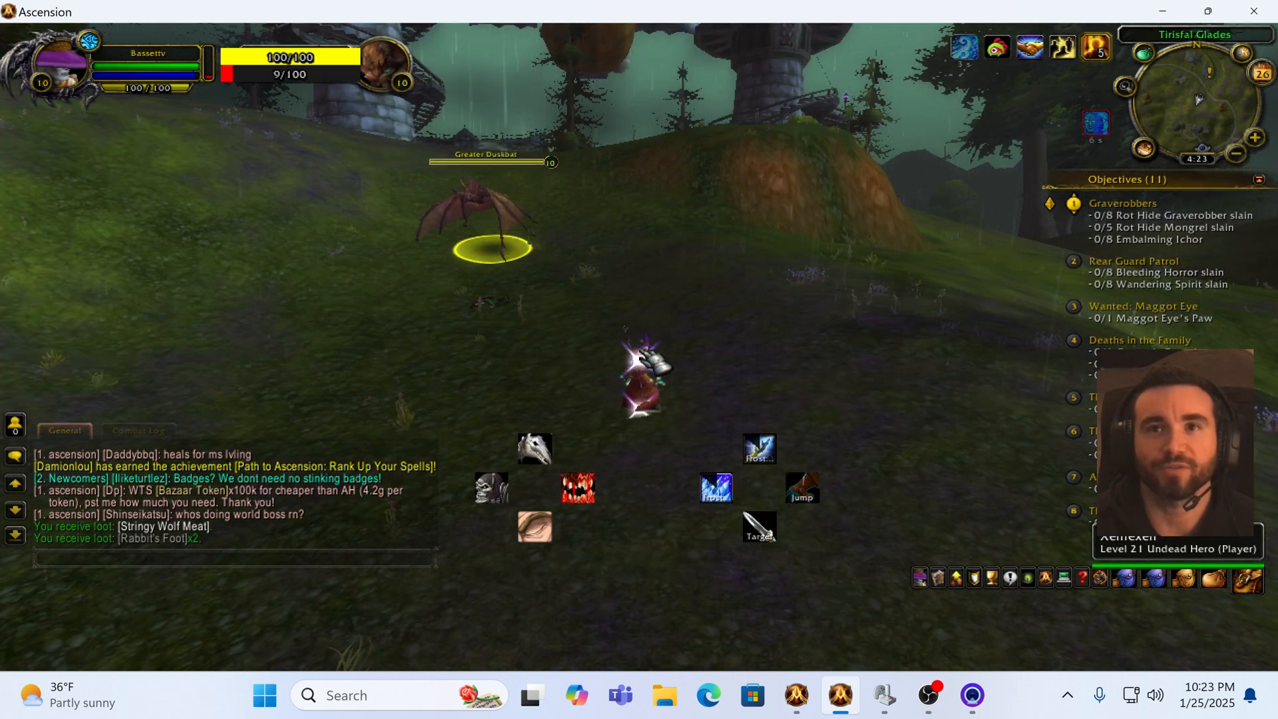
pyautogui.press('w')
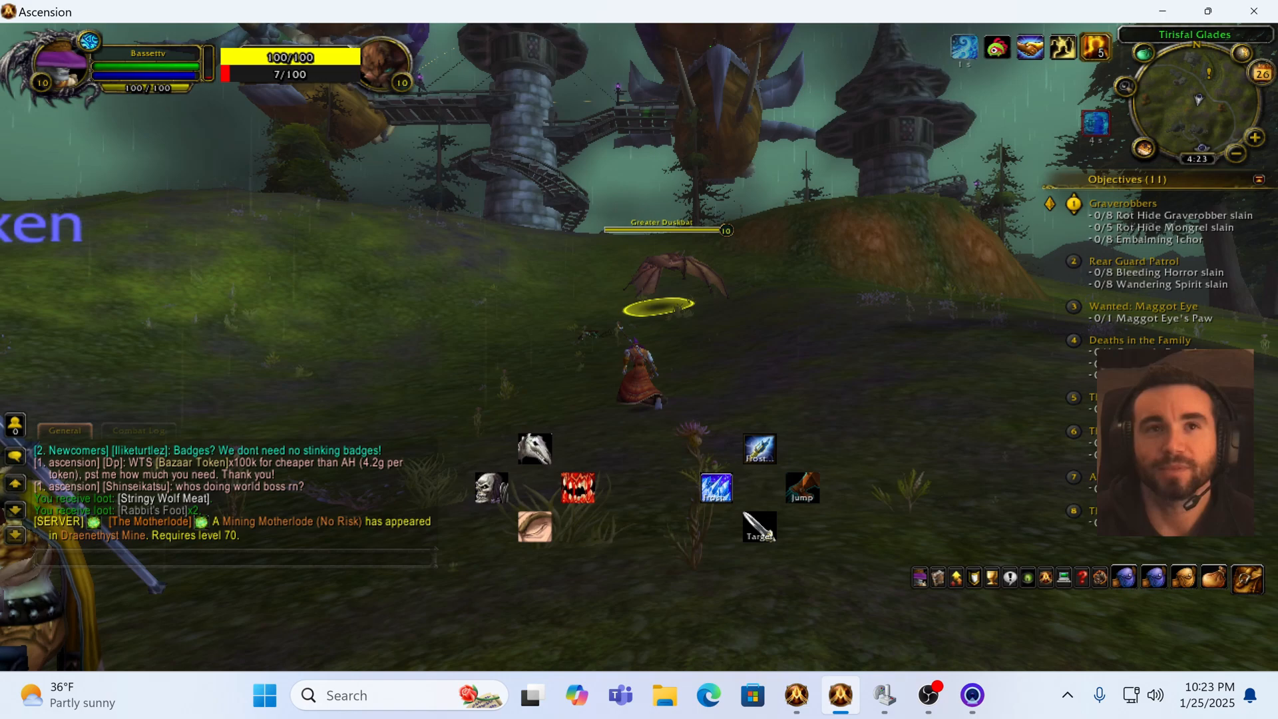
pyautogui.press('w')
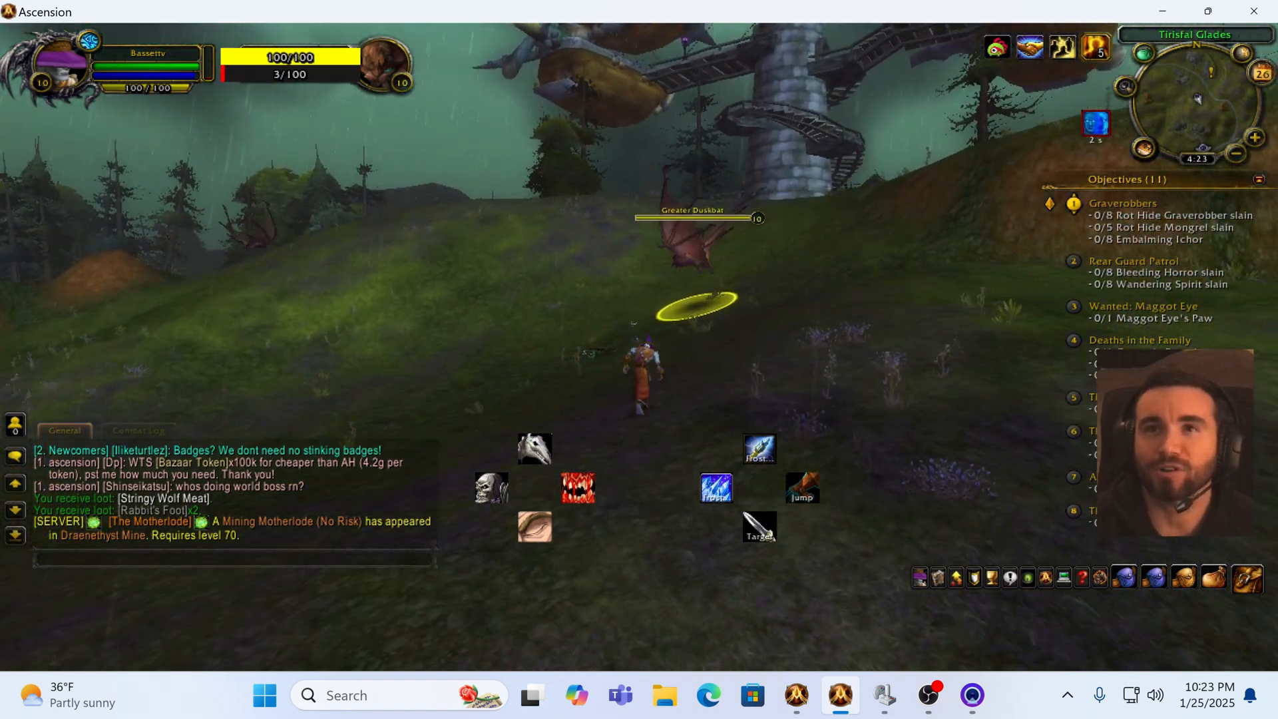
pyautogui.press('w')
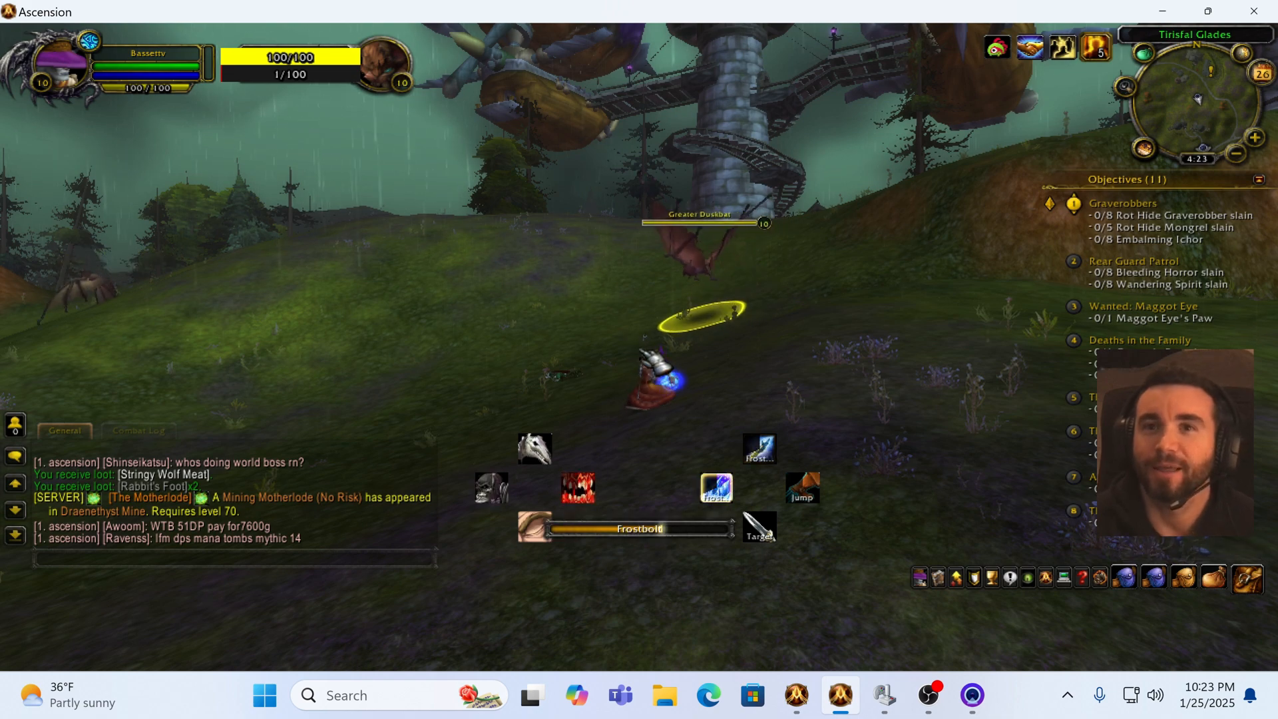
pyautogui.press('2')
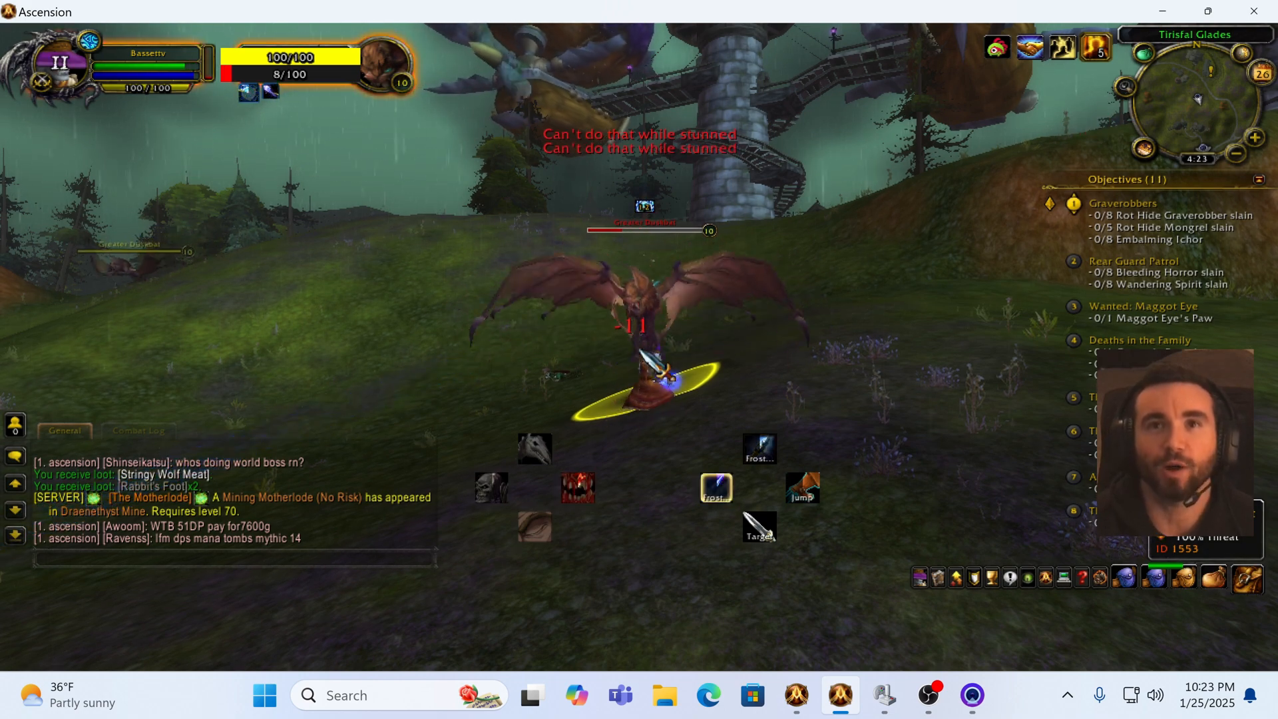
pyautogui.press('a')
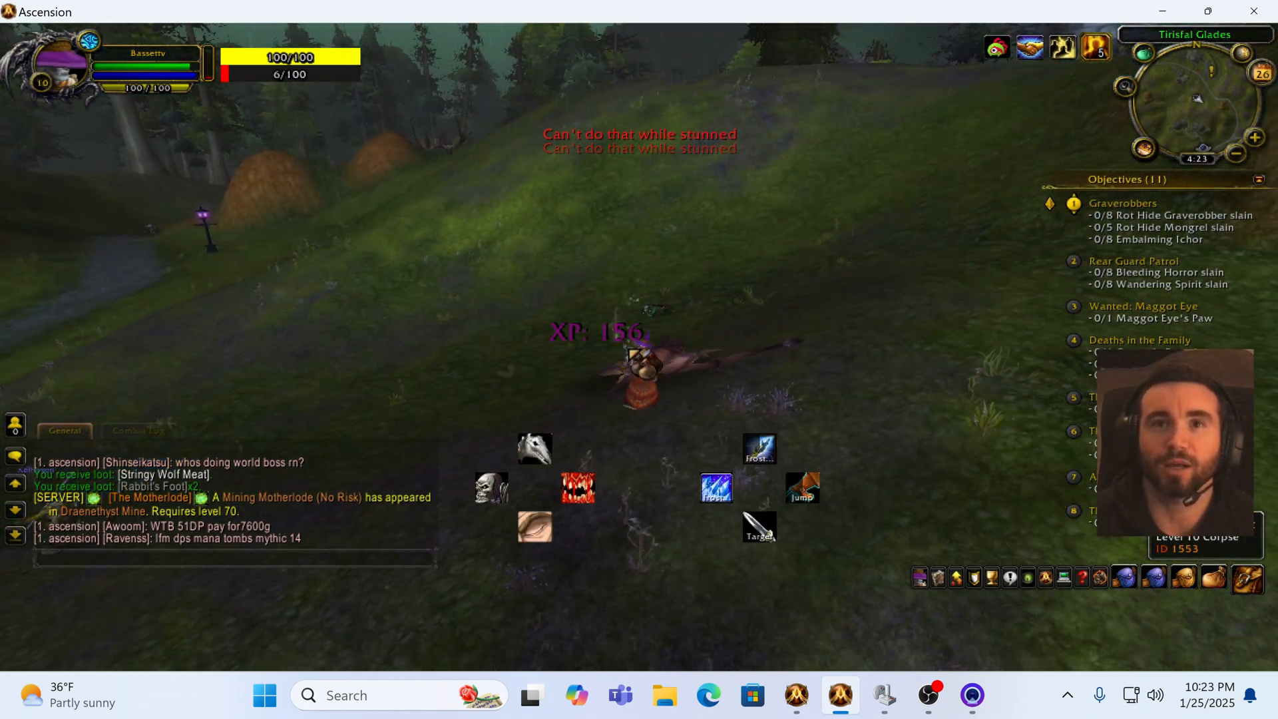
pyautogui.rightClick(631, 355)
# Step: Summon the Brown Skeletal Horse mount and ride along the road toward Brill
pyautogui.press('w')
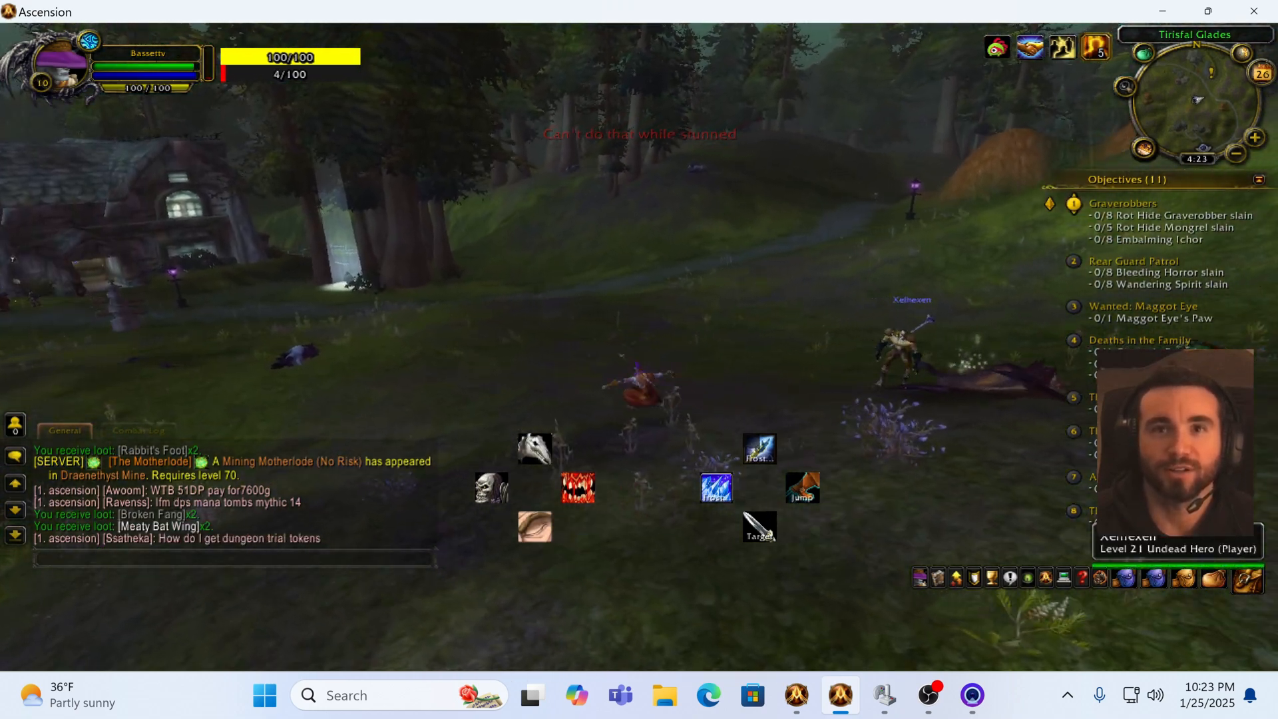
pyautogui.press('1')
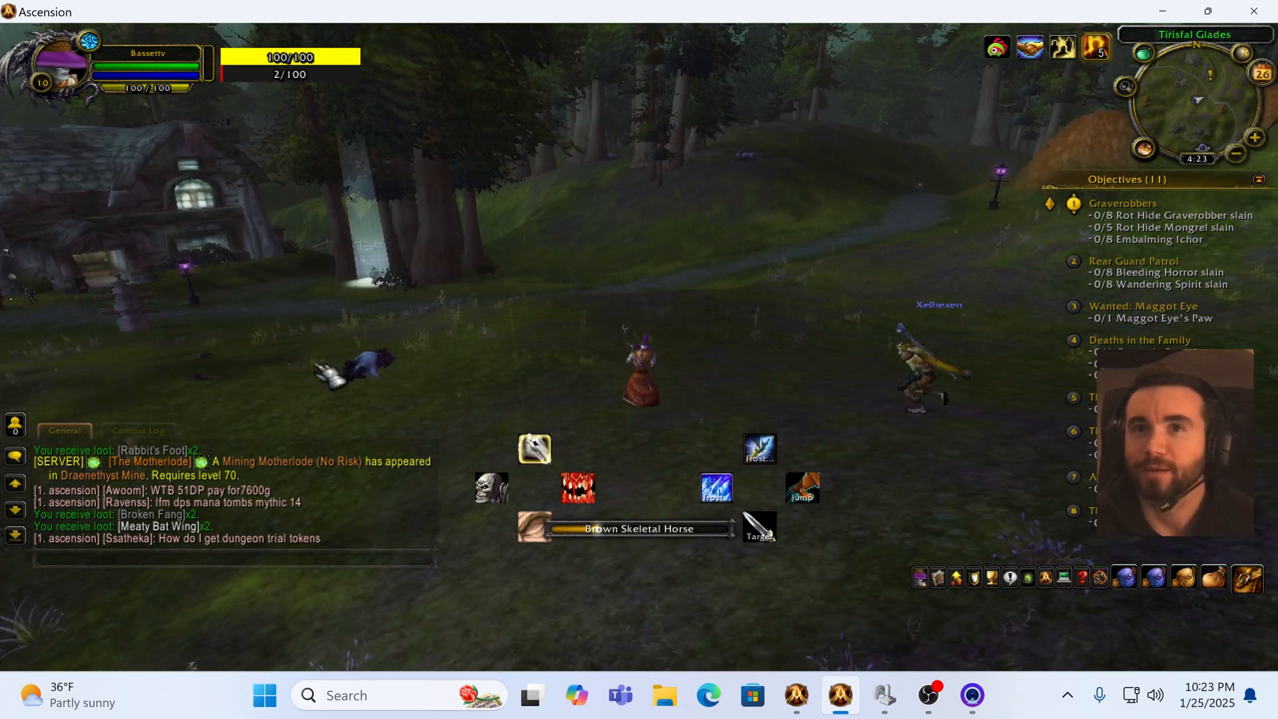
pyautogui.press('w')
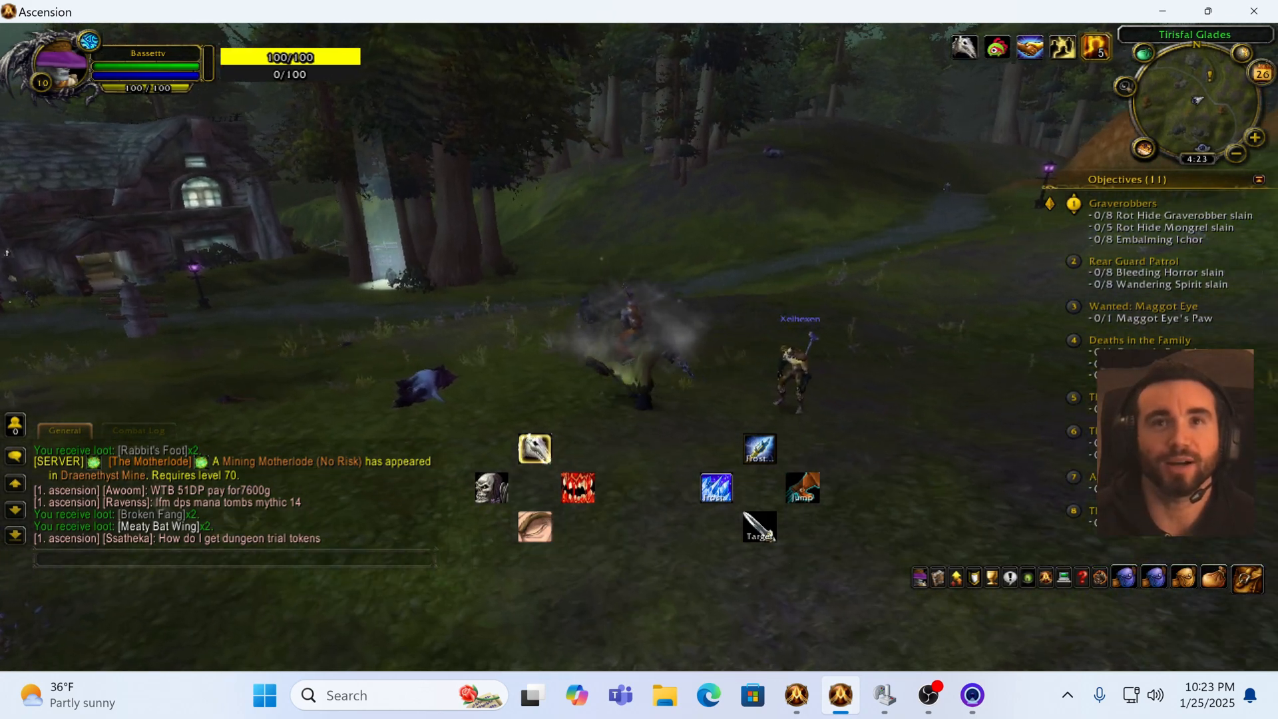
pyautogui.press('w')
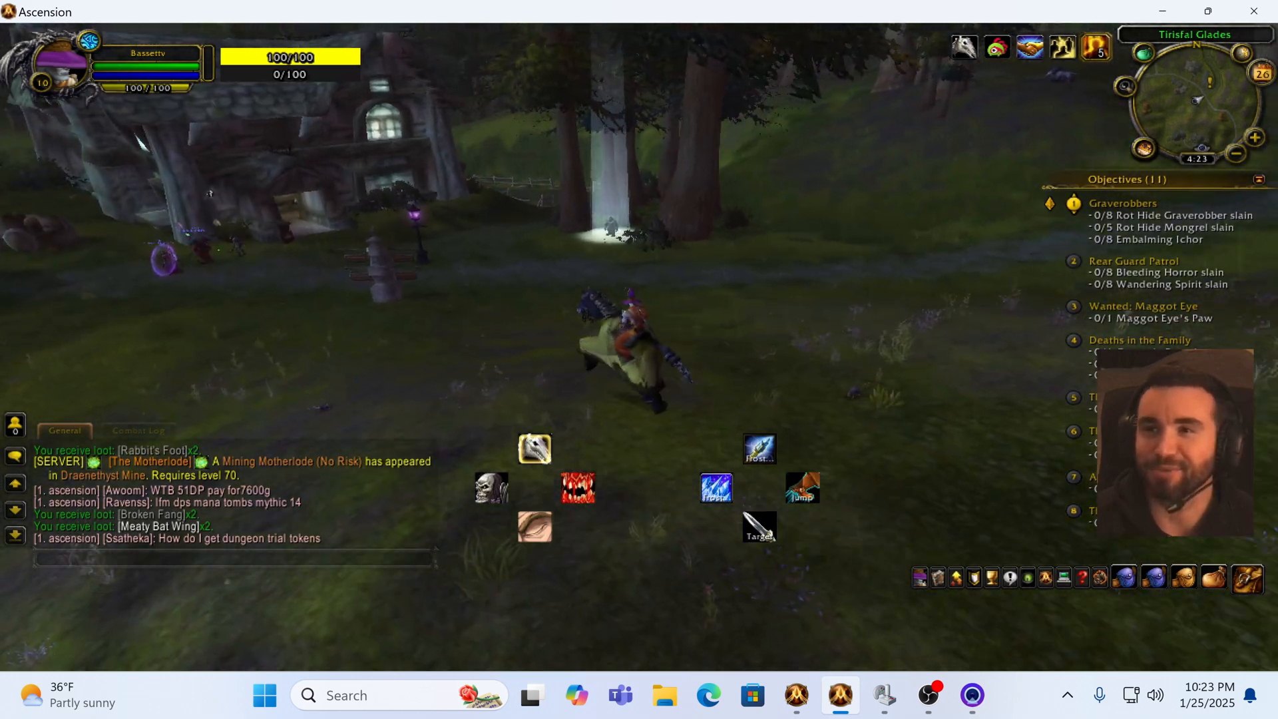
pyautogui.press('w')
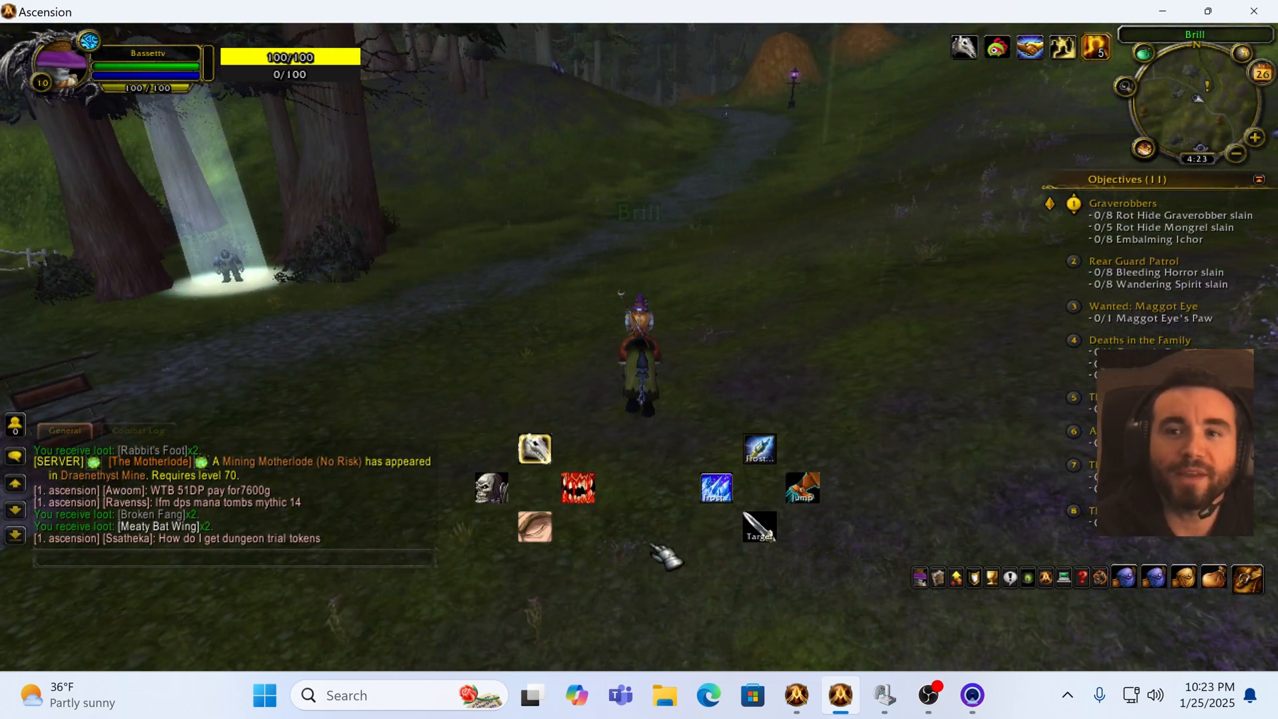
# Step: Open JoyToKey and review the Xbox One Controller button assignments, then minimize its window
pyautogui.click(885, 695)
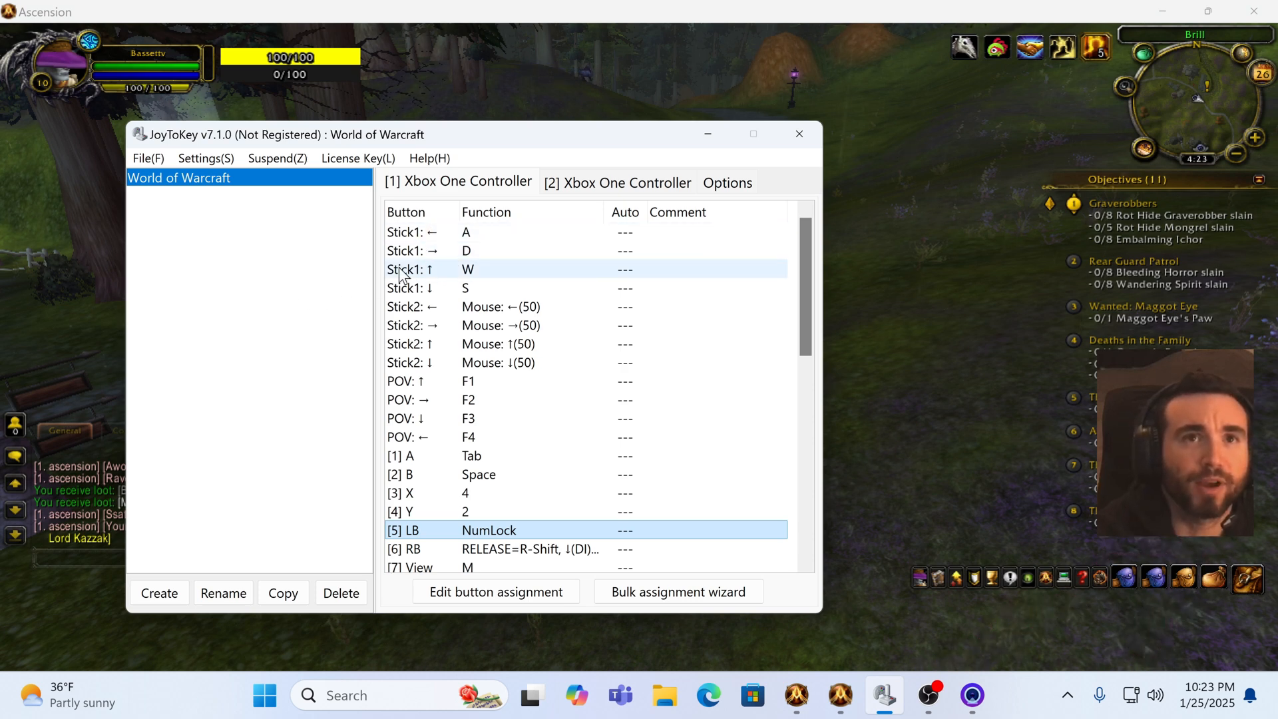
pyautogui.scroll(-1, 429, 273)
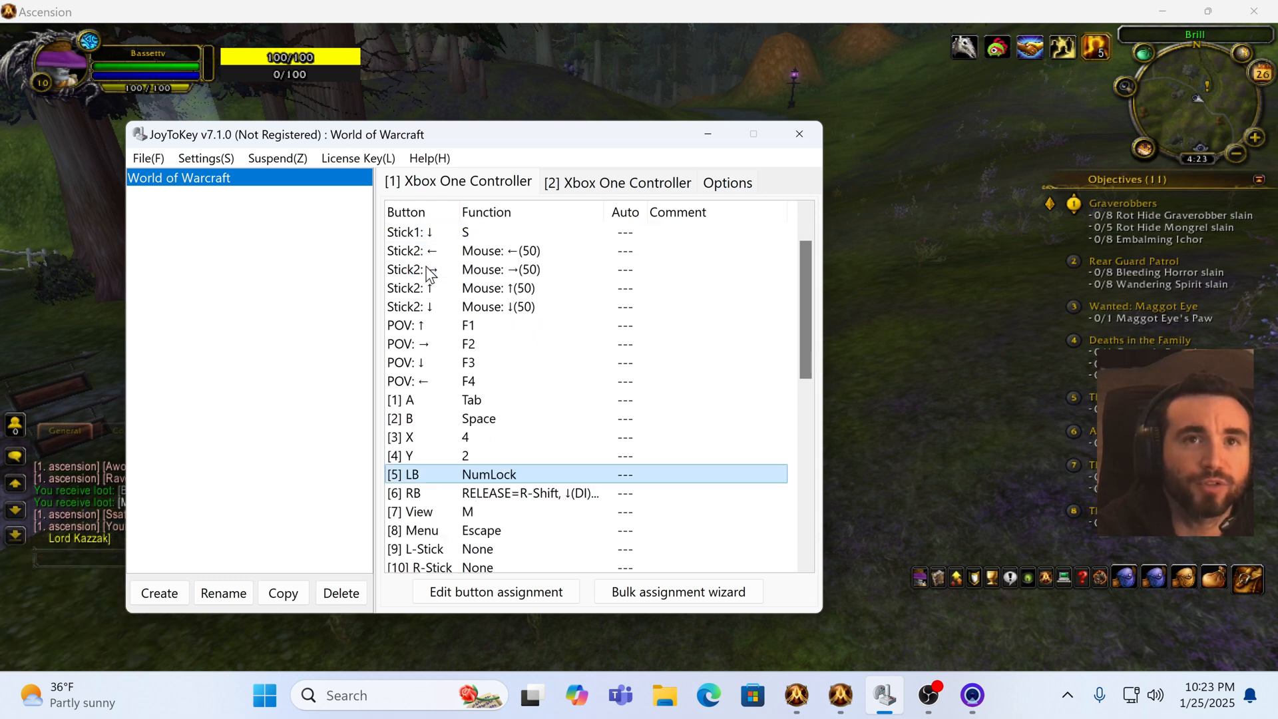
pyautogui.scroll(1, 432, 273)
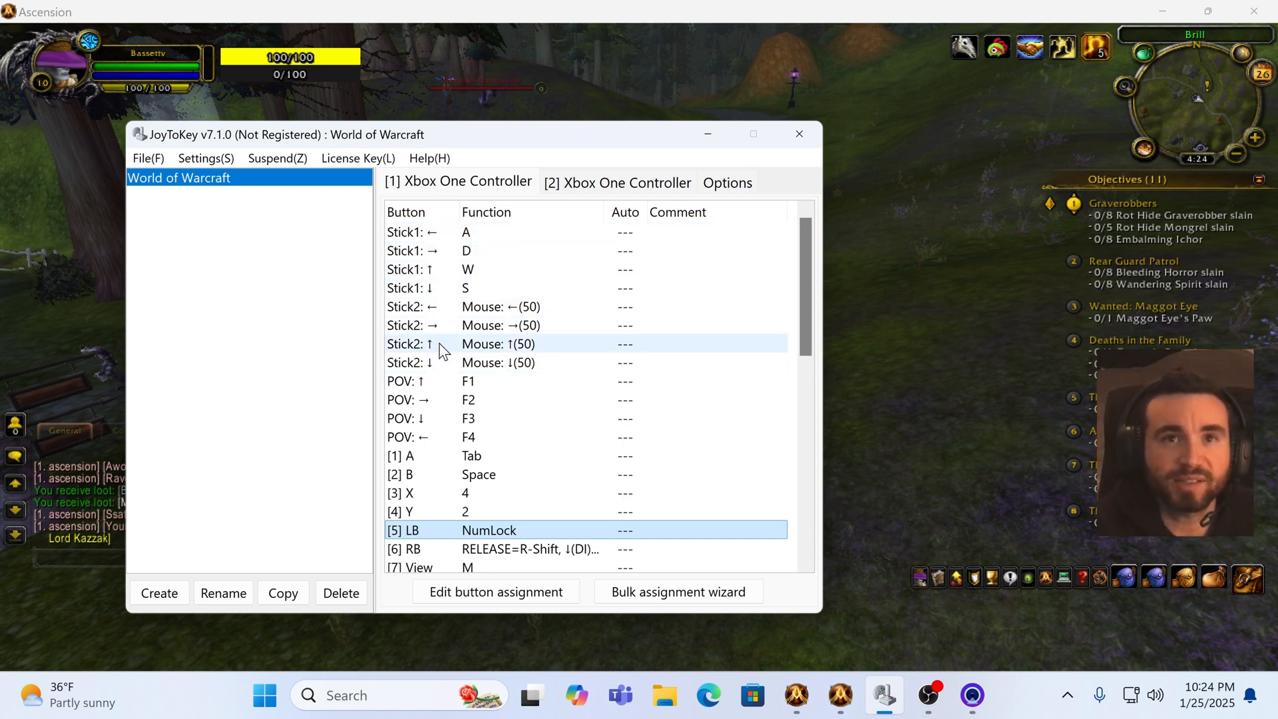
pyautogui.scroll(-1, 437, 328)
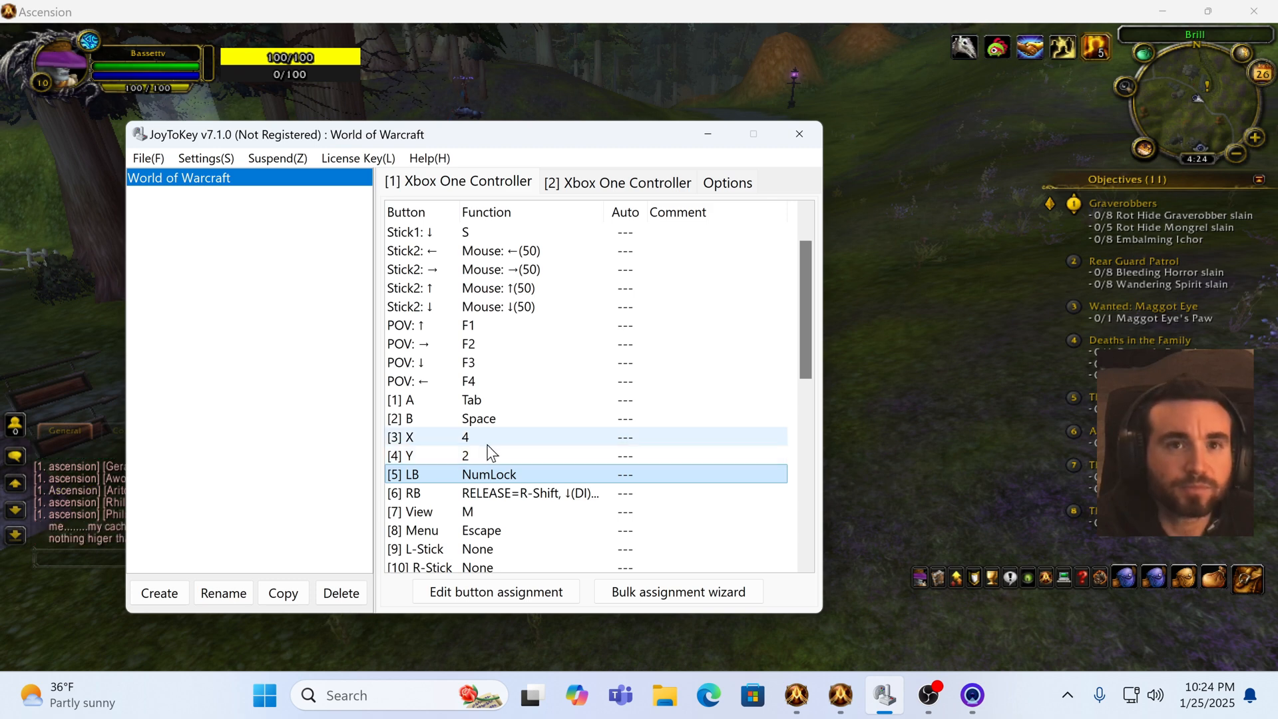
pyautogui.scroll(-1, 492, 453)
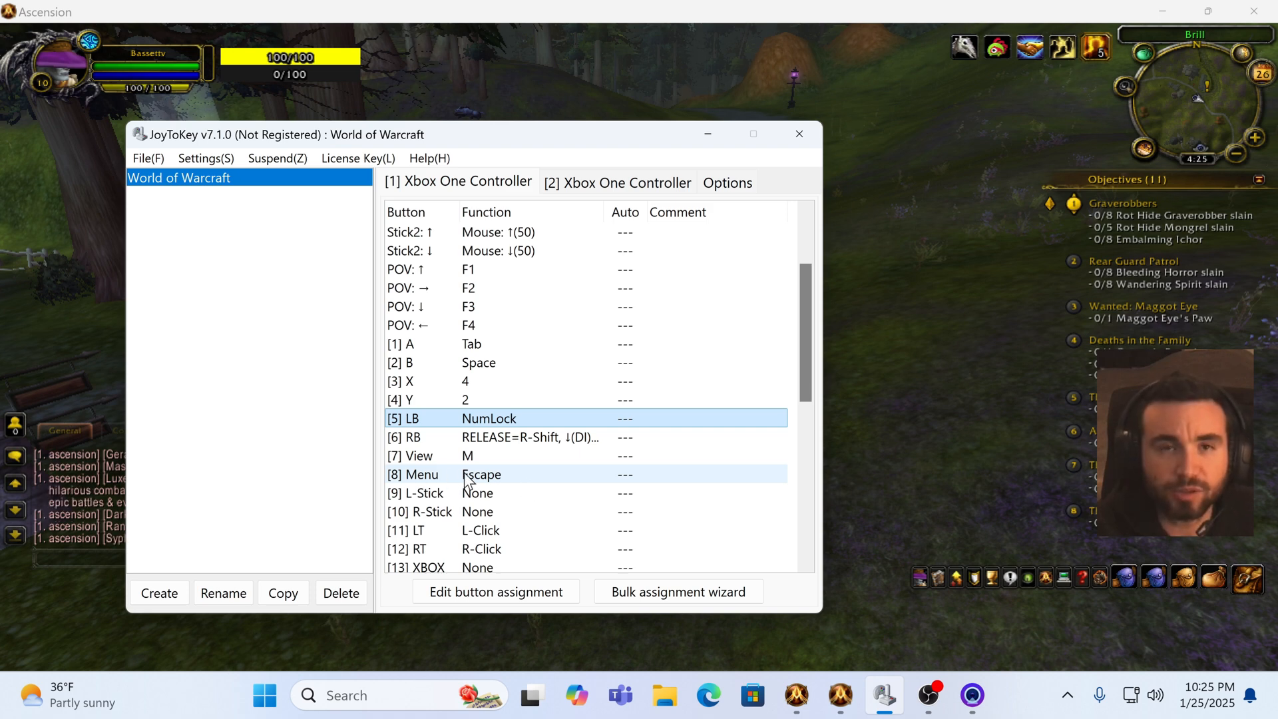
pyautogui.scroll(-1, 501, 495)
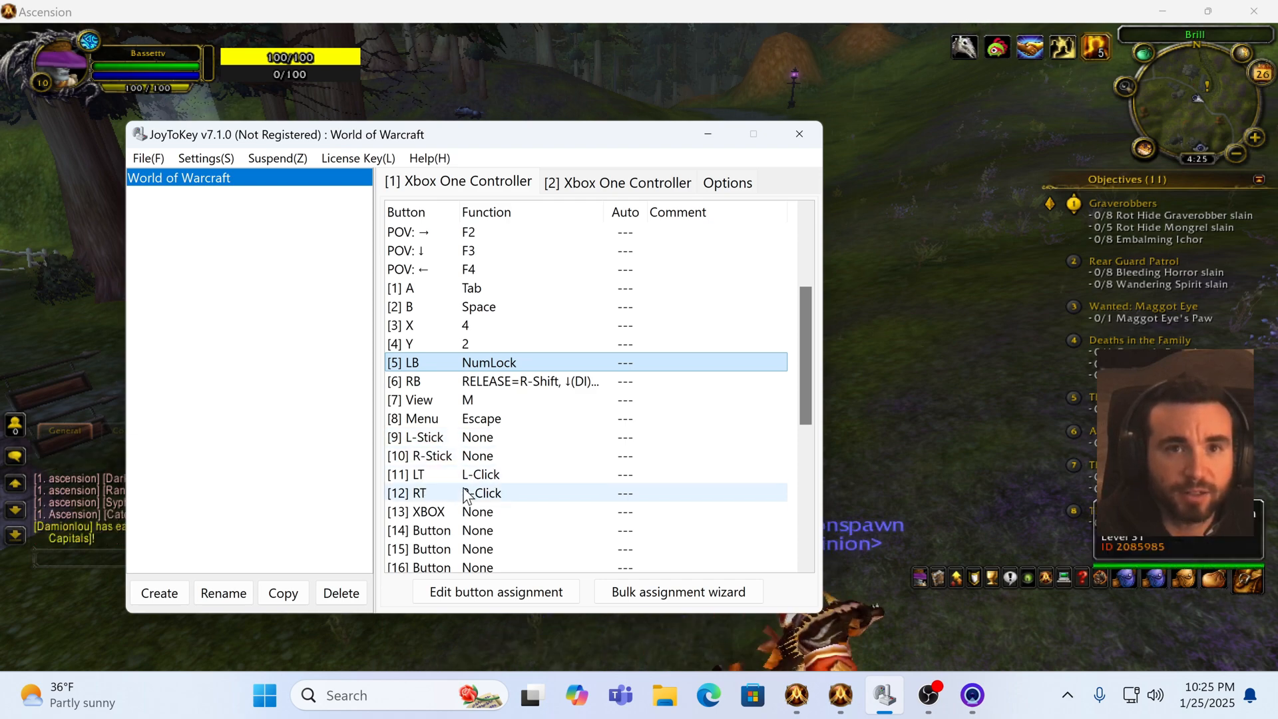
pyautogui.scroll(-6, 471, 490)
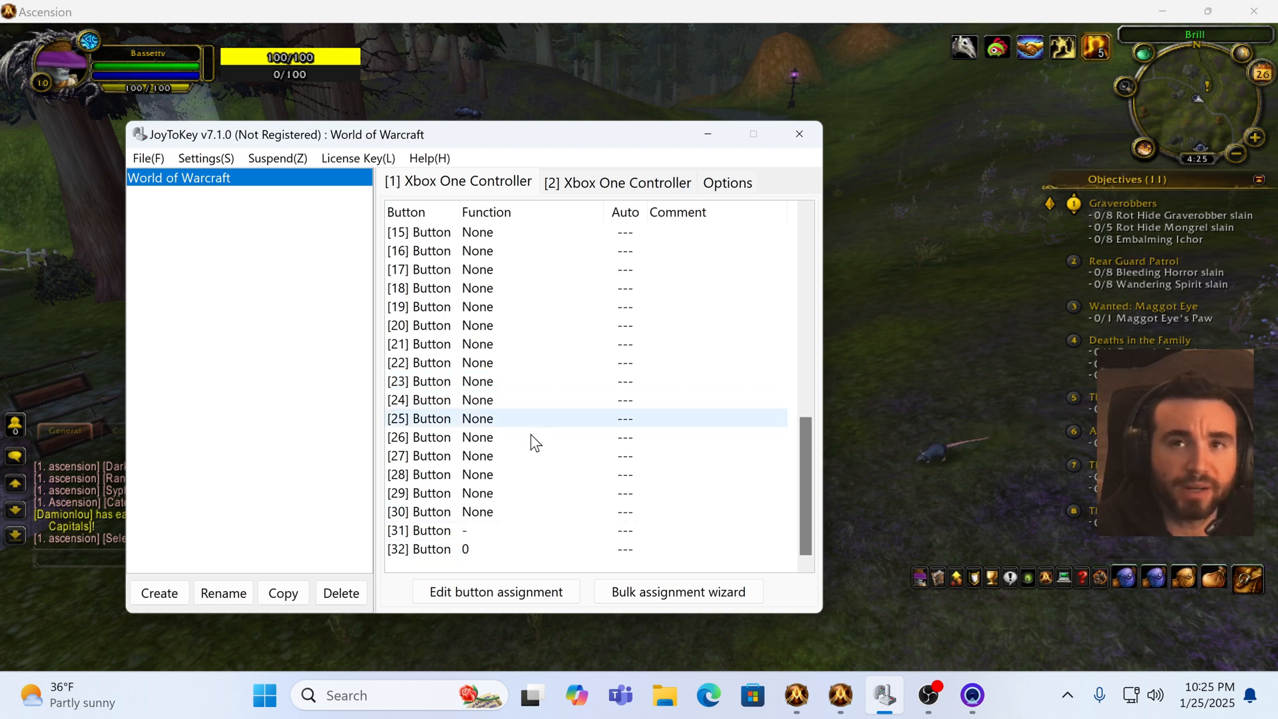
pyautogui.scroll(6, 532, 439)
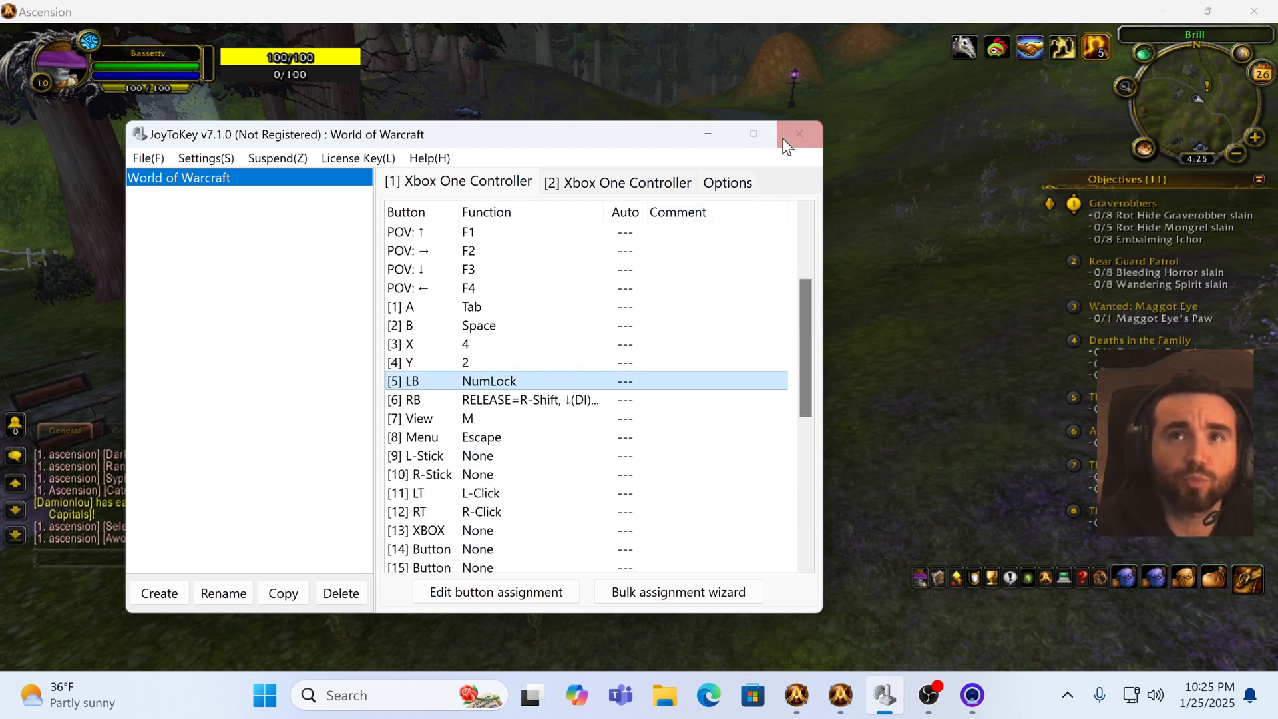
pyautogui.click(712, 135)
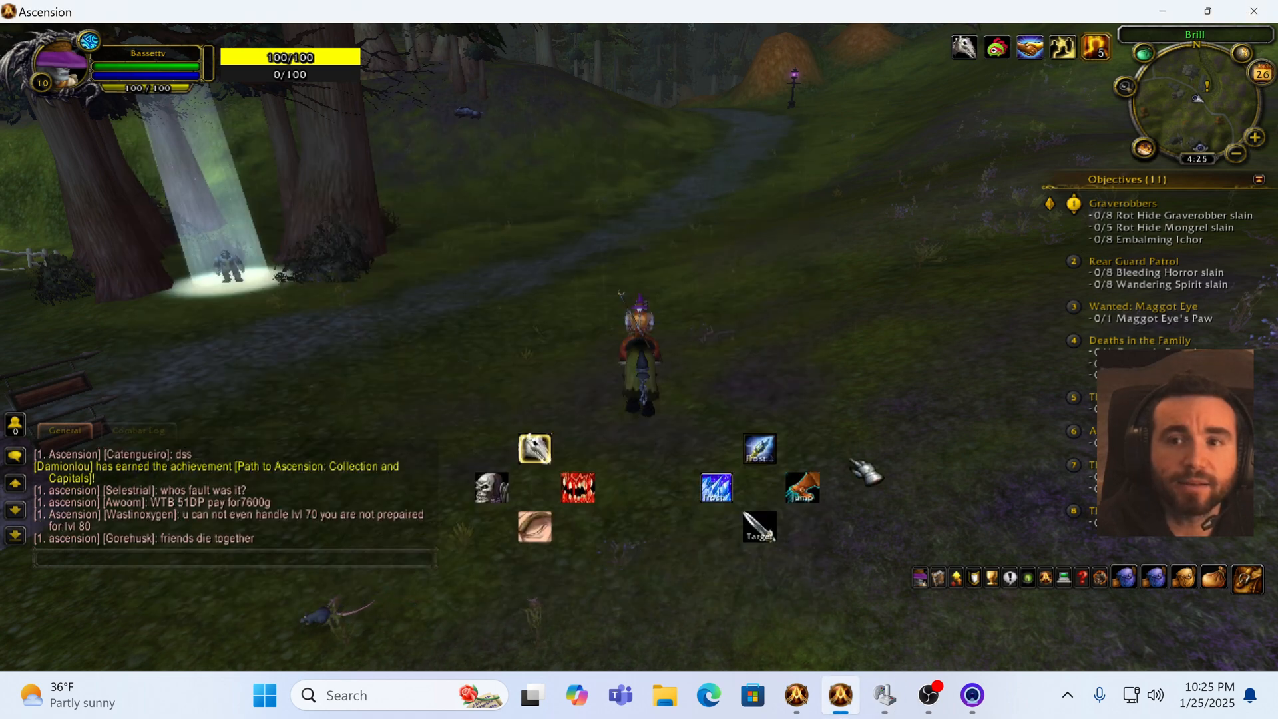
# Step: Open the web browser and search for joytokey free
pyautogui.moveTo(884, 695)
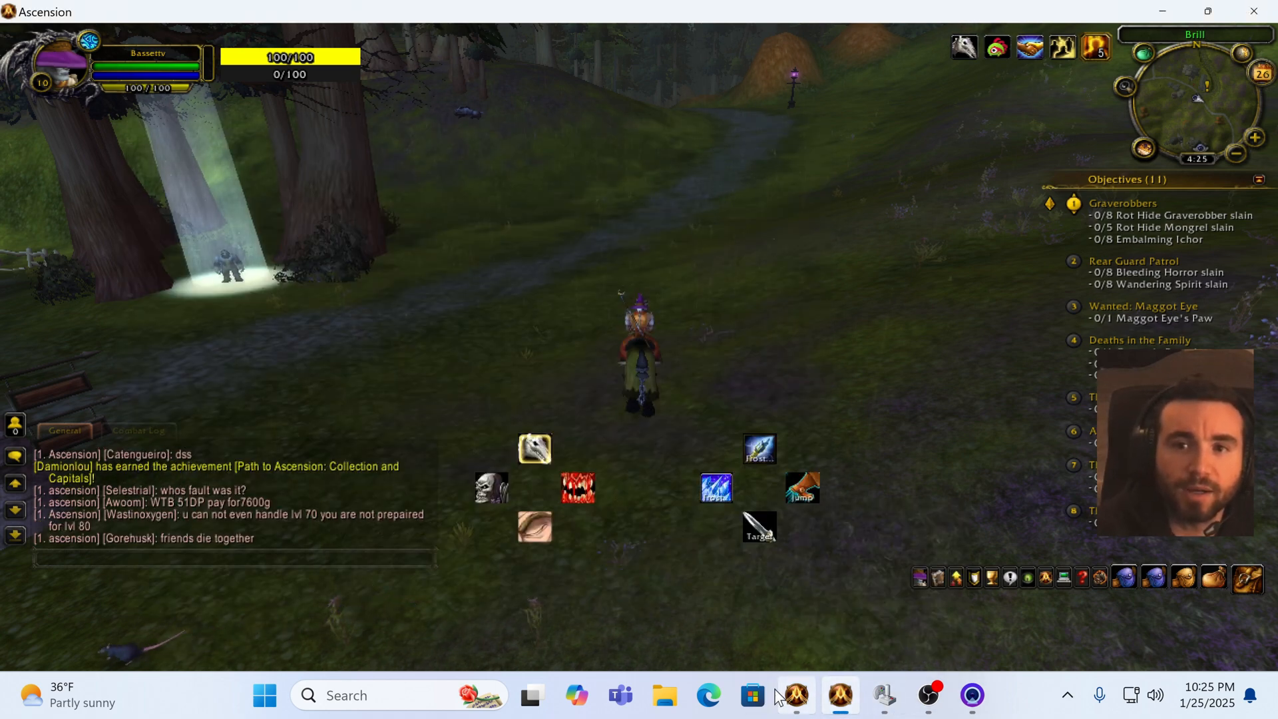
pyautogui.click(709, 695)
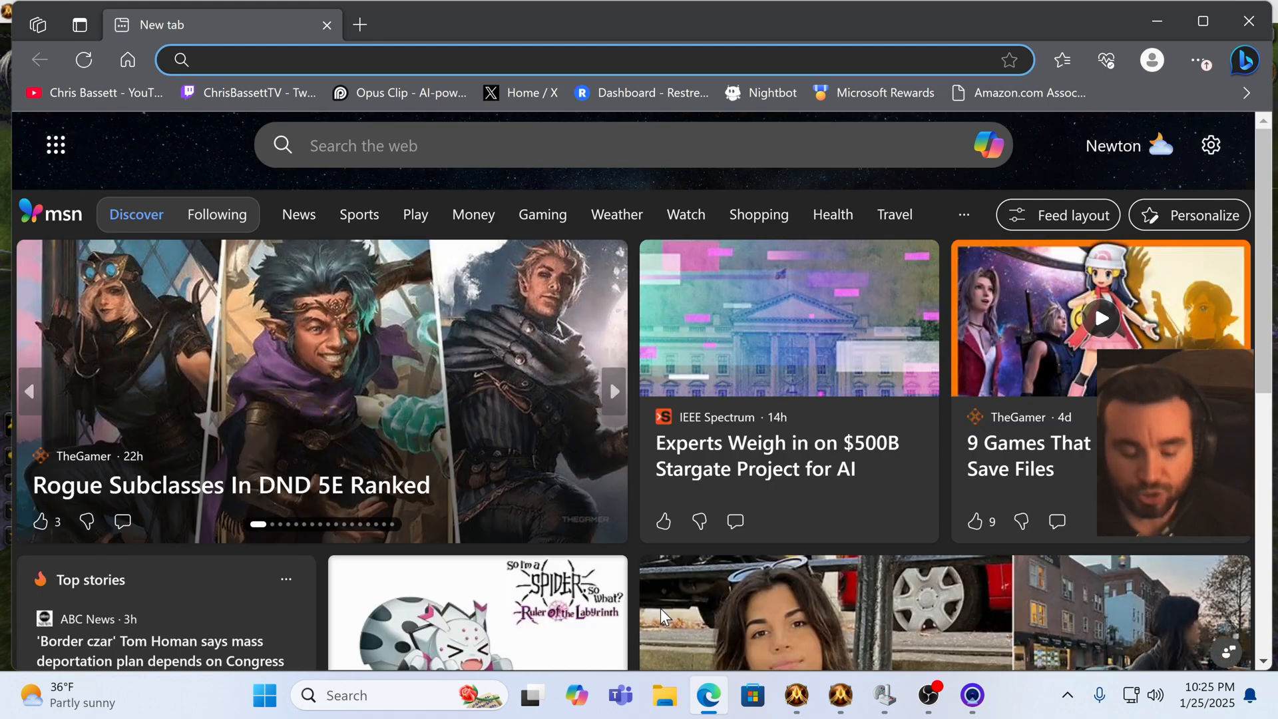
pyautogui.write('jy')
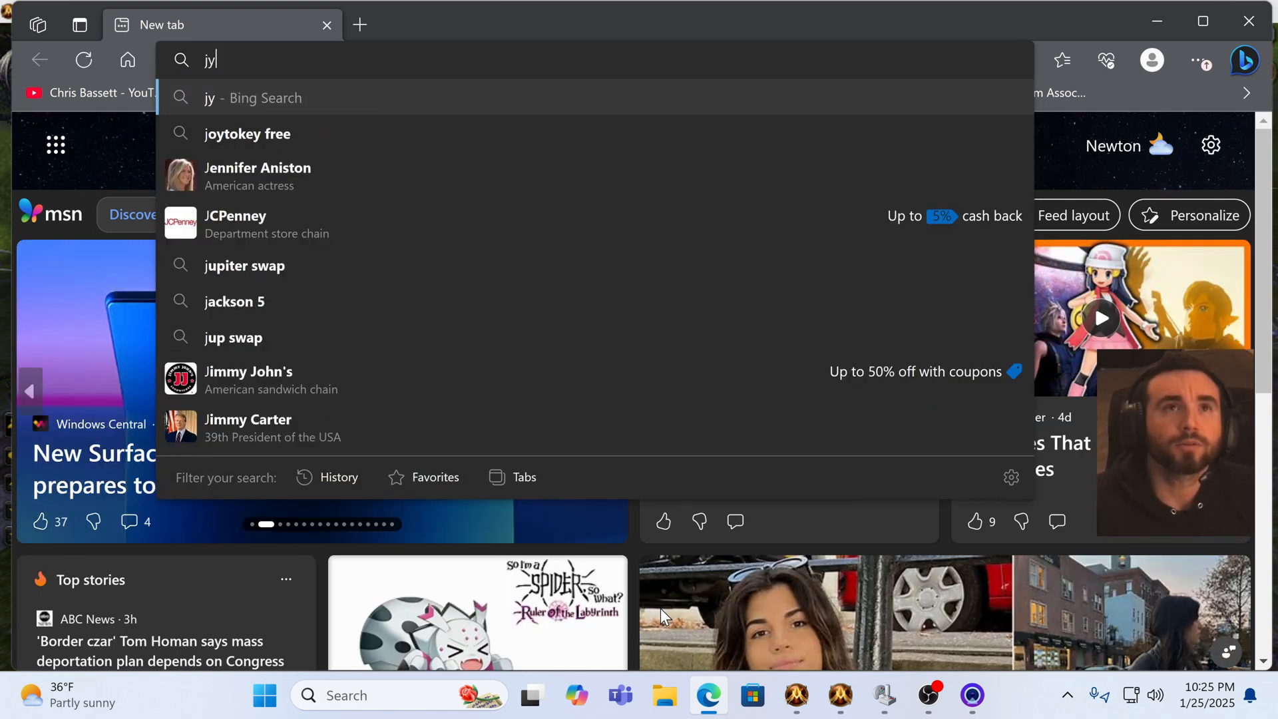
pyautogui.press('BackSpace')
pyautogui.write('o')
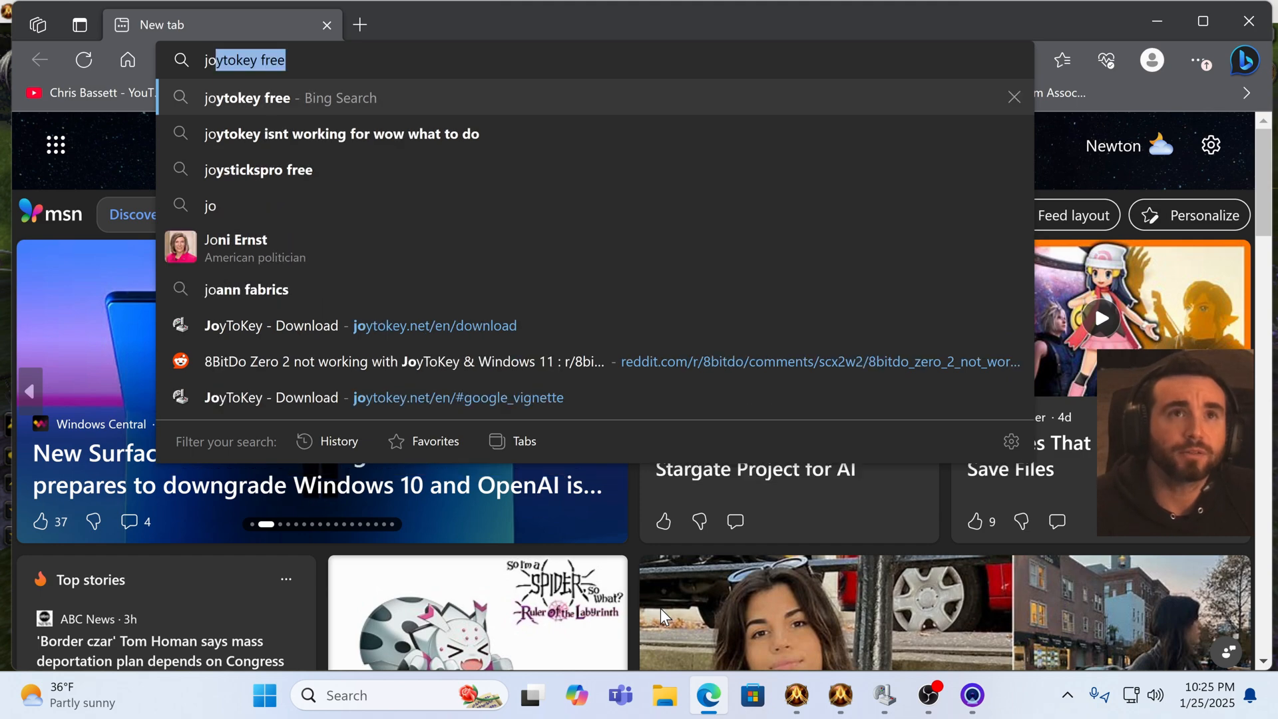
pyautogui.press('Return')
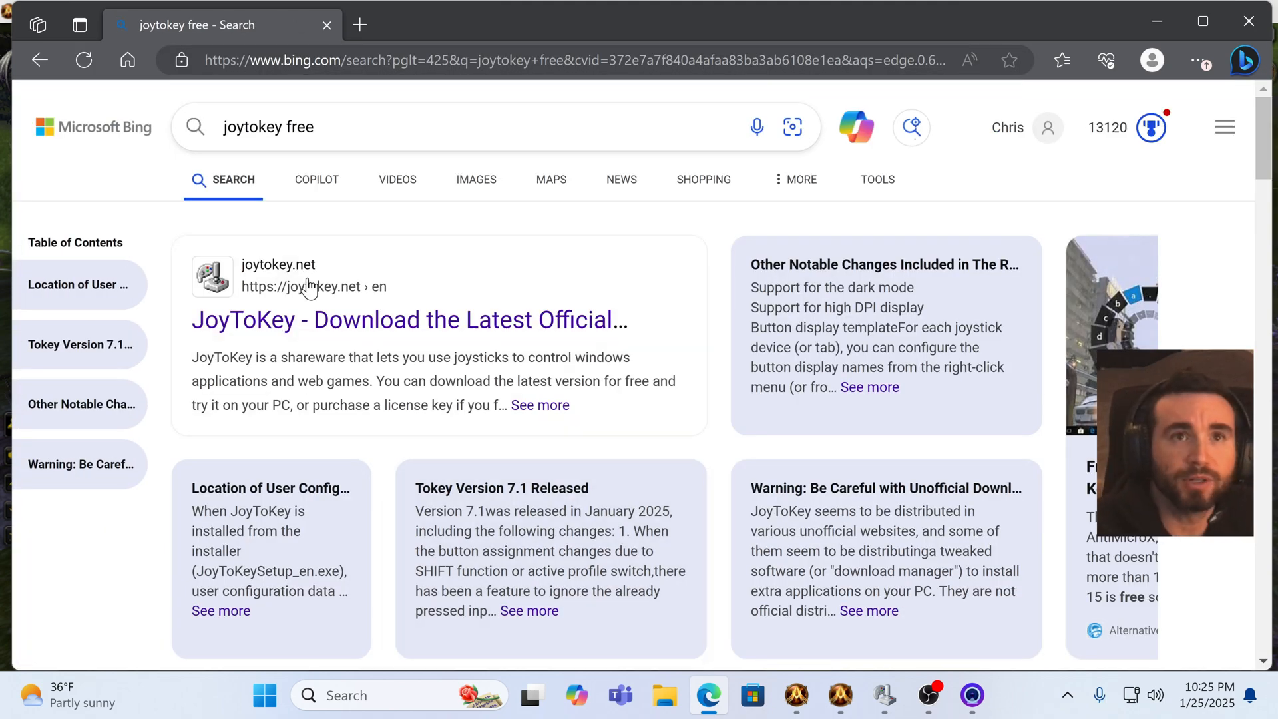
# Step: Open the official JoyToKey download page from the search results
pyautogui.scroll(-8, 371, 346)
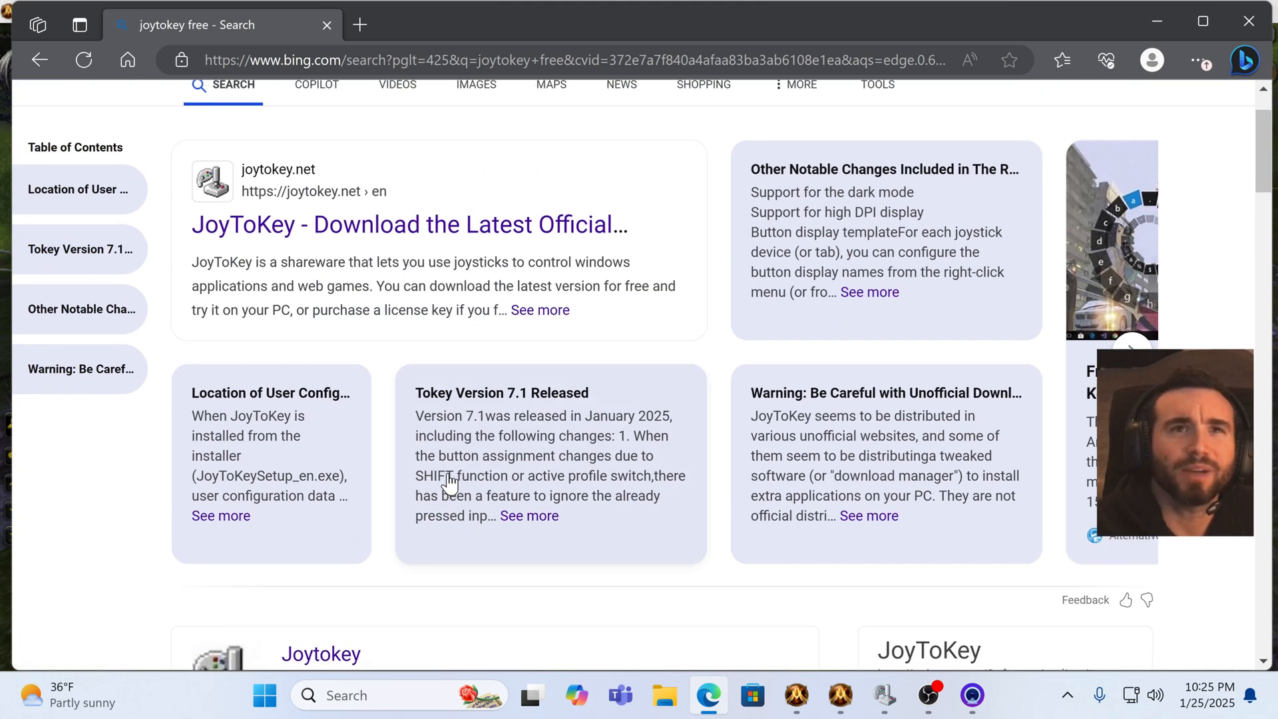
pyautogui.scroll(2, 361, 317)
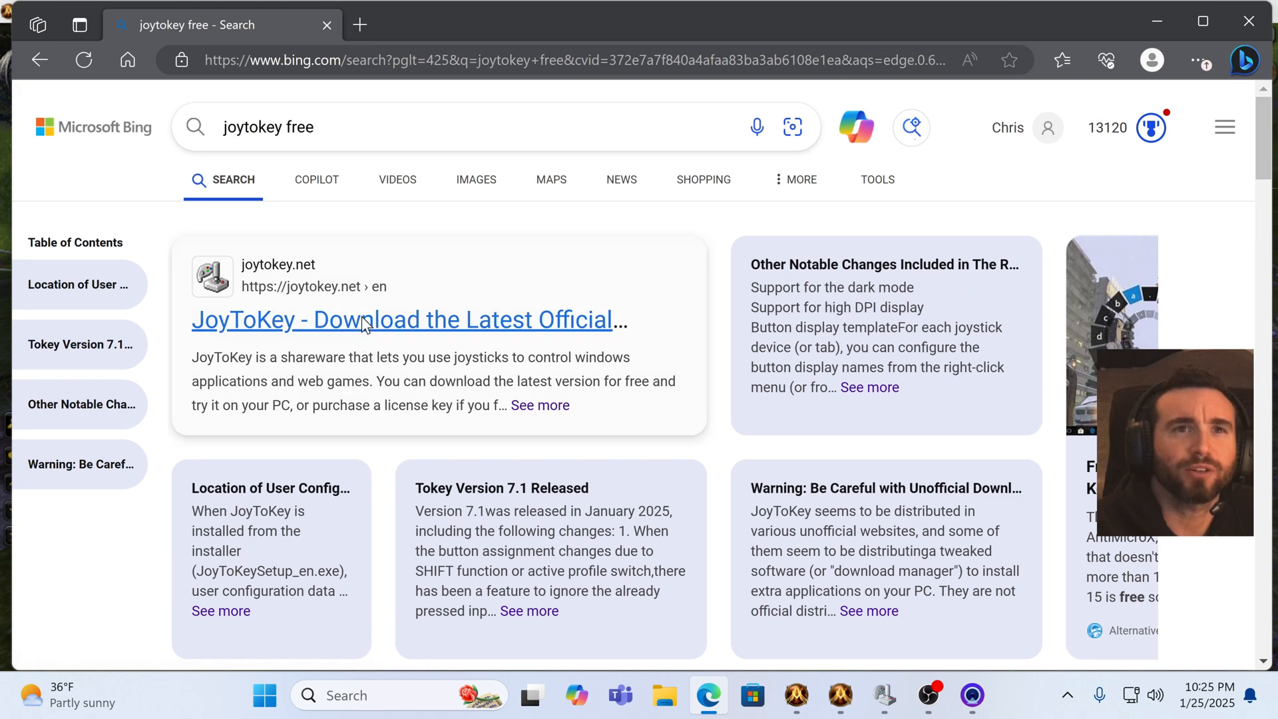
pyautogui.click(362, 317)
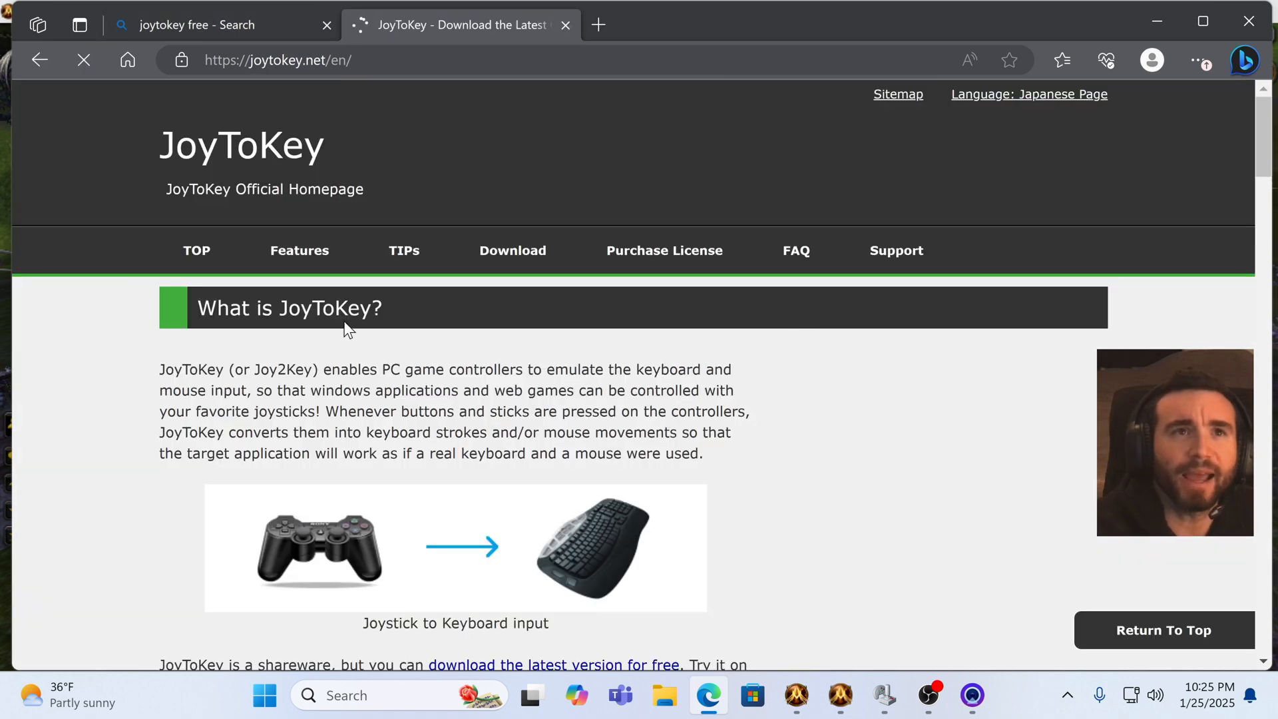
# Step: Scroll through the JoyToKey homepage down to the link for downloading the latest version
pyautogui.scroll(-4, 664, 360)
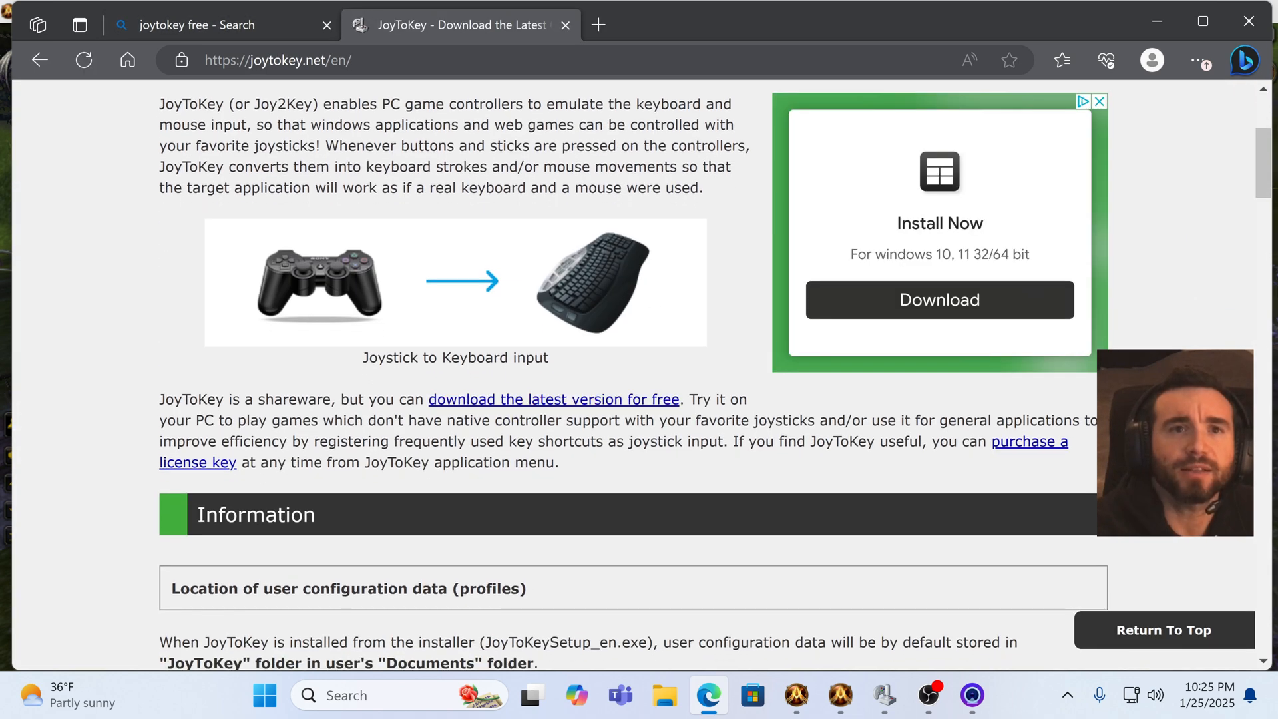
pyautogui.scroll(-3, 602, 474)
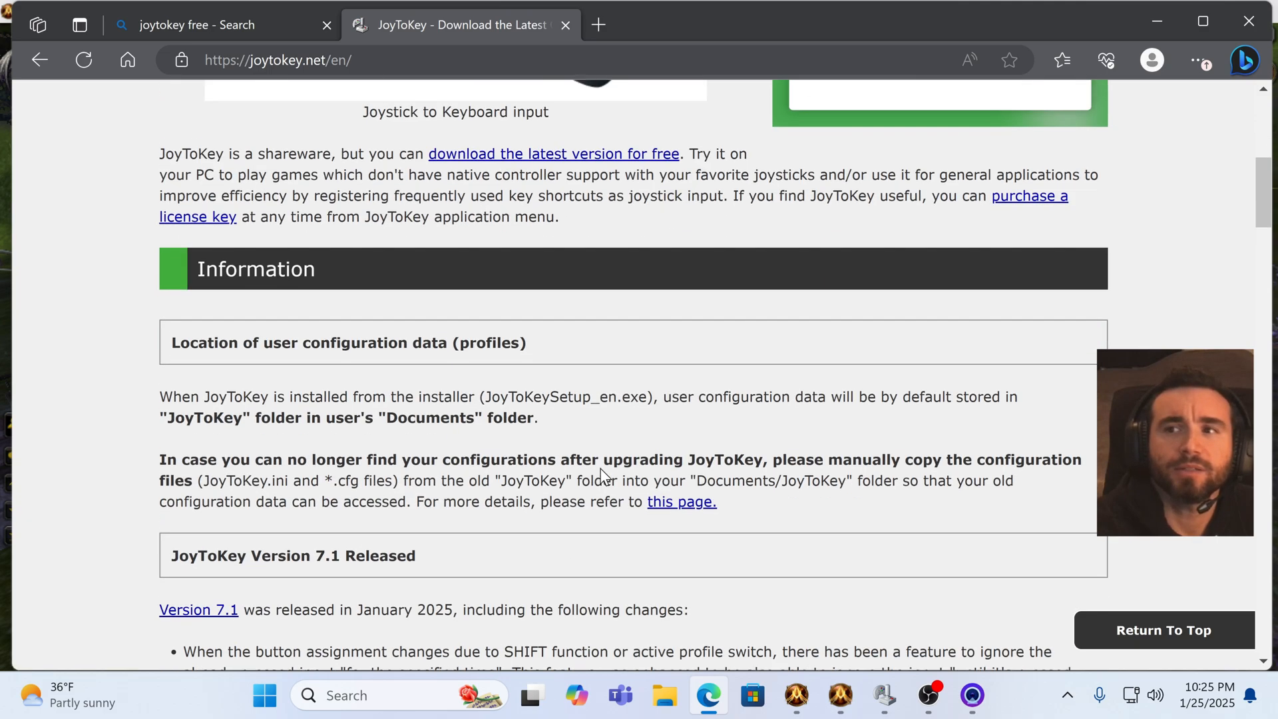
pyautogui.scroll(-8, 602, 474)
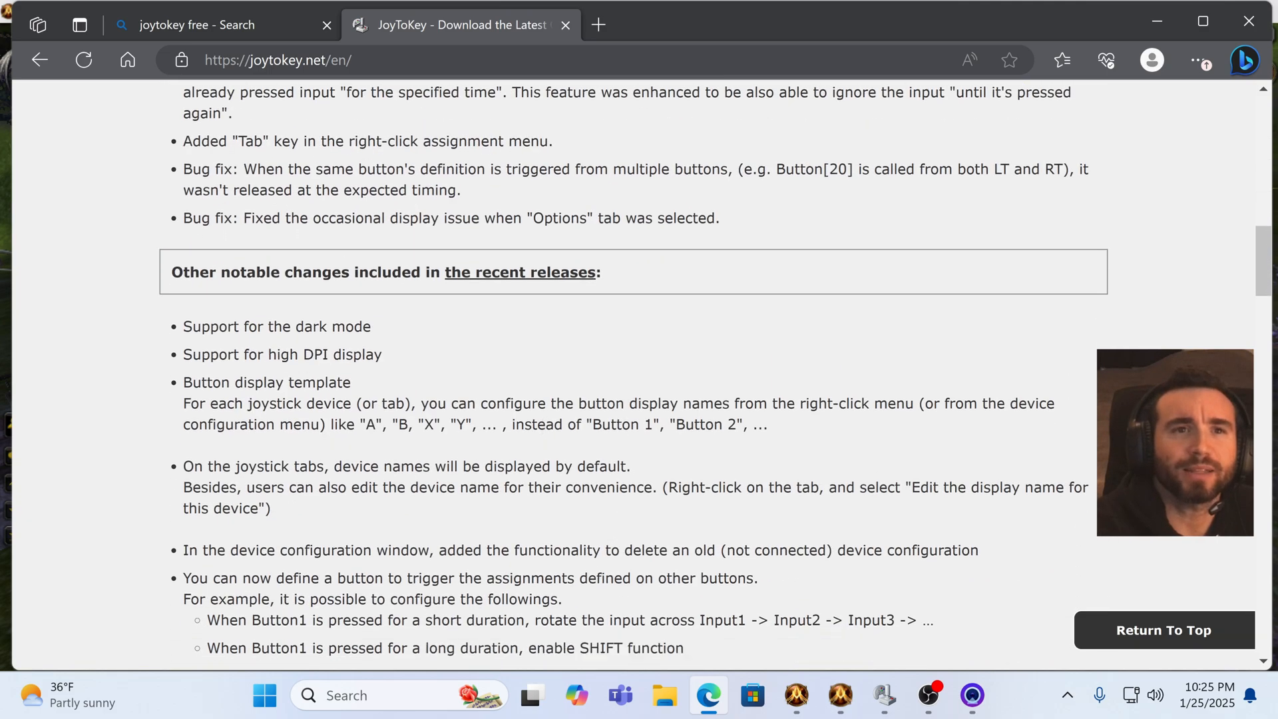
pyautogui.scroll(-15, 545, 457)
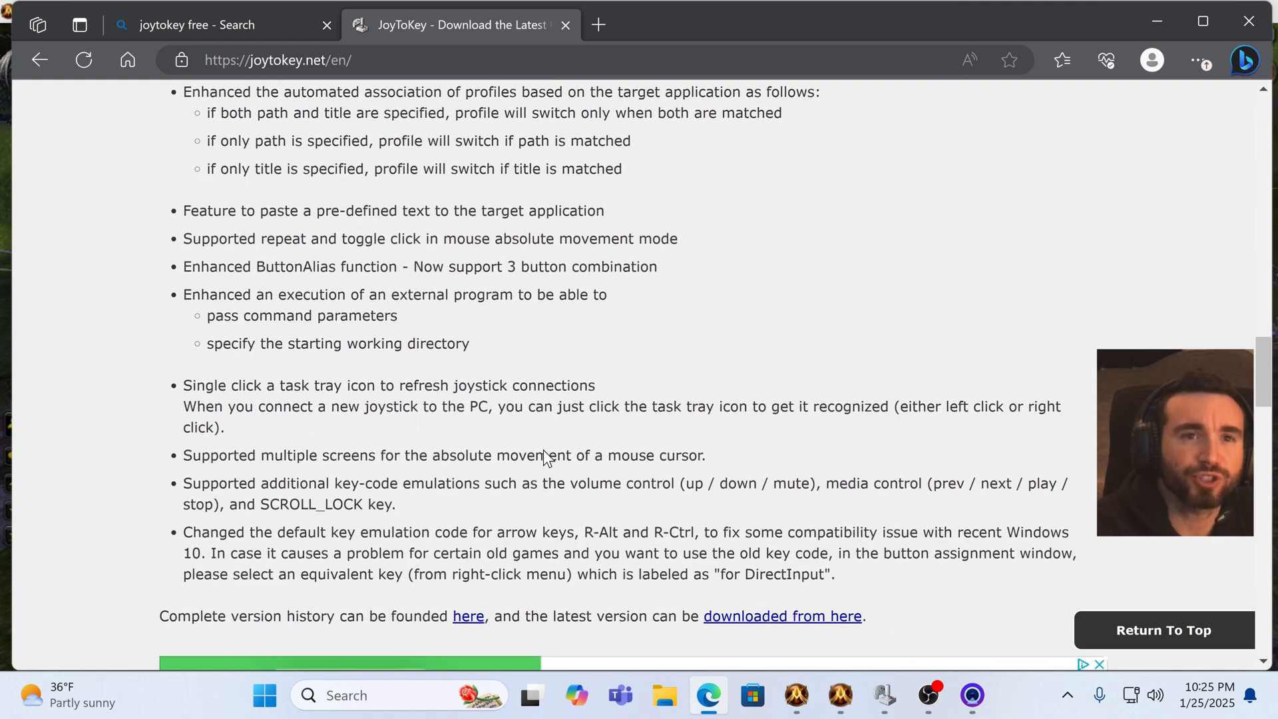
pyautogui.scroll(-4, 544, 456)
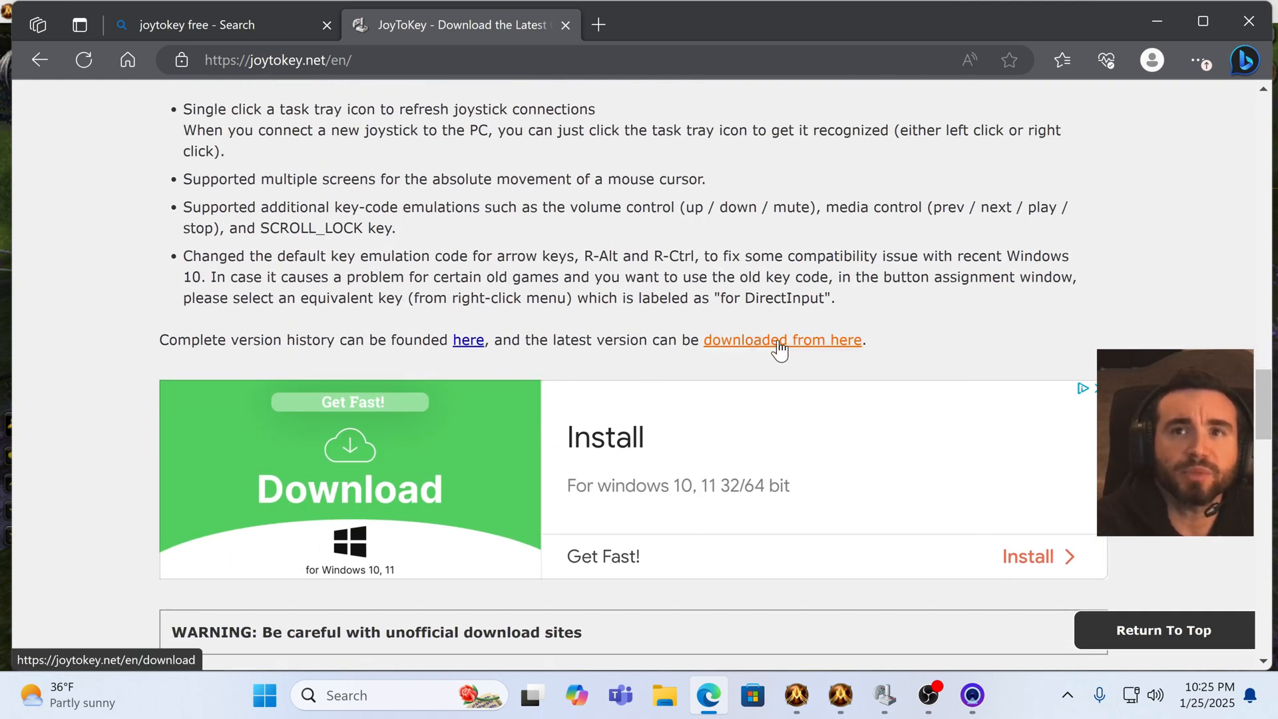
pyautogui.scroll(-10, 779, 347)
pyautogui.scroll(3, 825, 338)
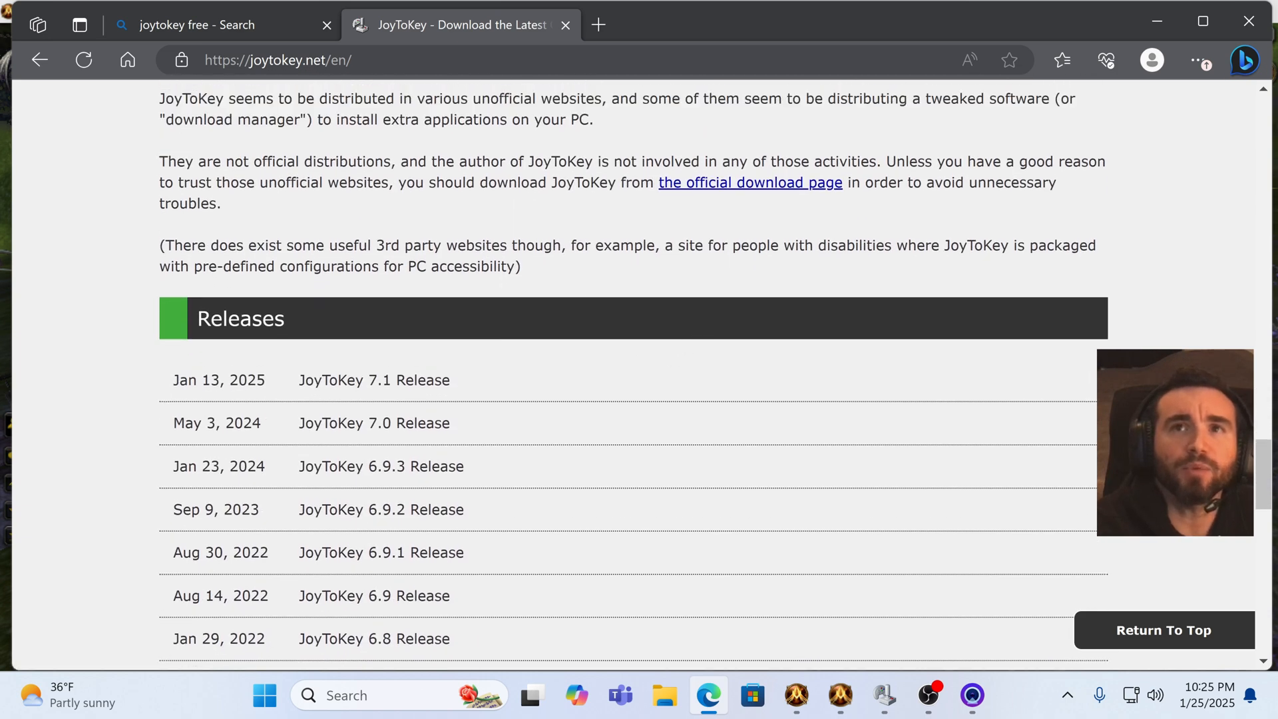
# Step: Follow the latest-version download link, close the ad that appears, and scroll to the installer download links
pyautogui.click(747, 341)
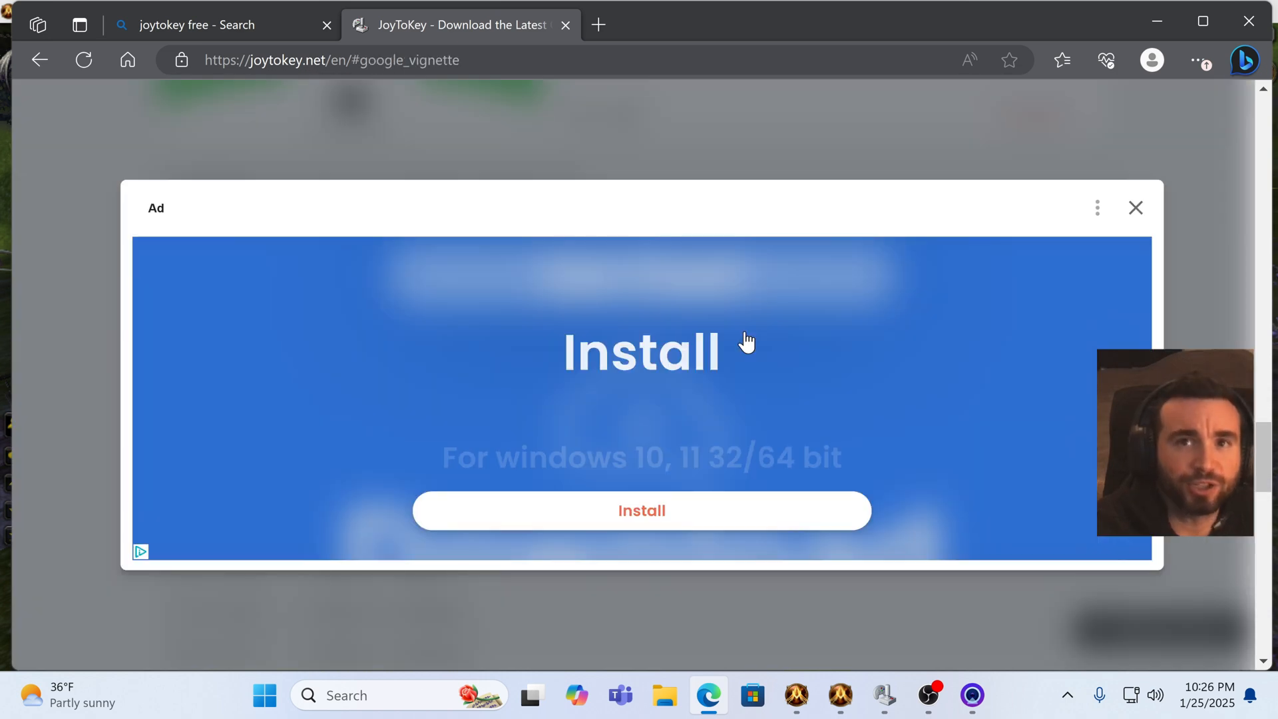
pyautogui.click(1135, 209)
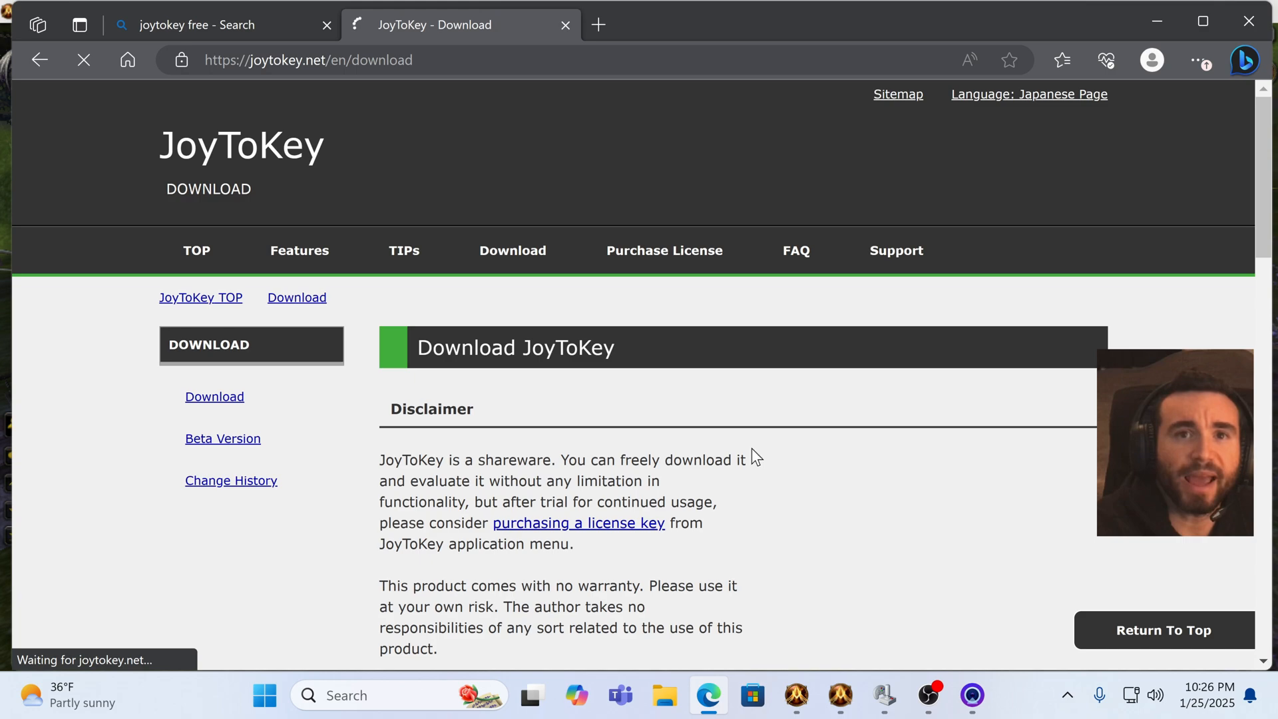
pyautogui.scroll(-5, 649, 487)
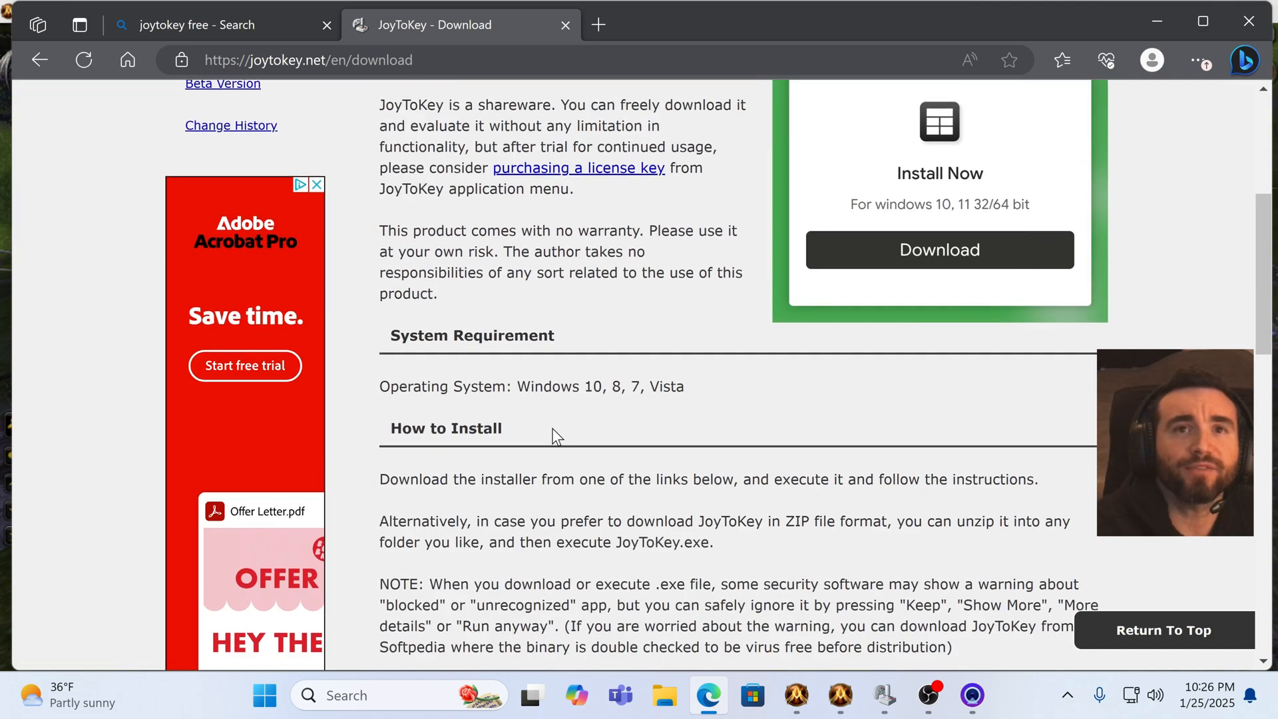
pyautogui.scroll(-5, 553, 434)
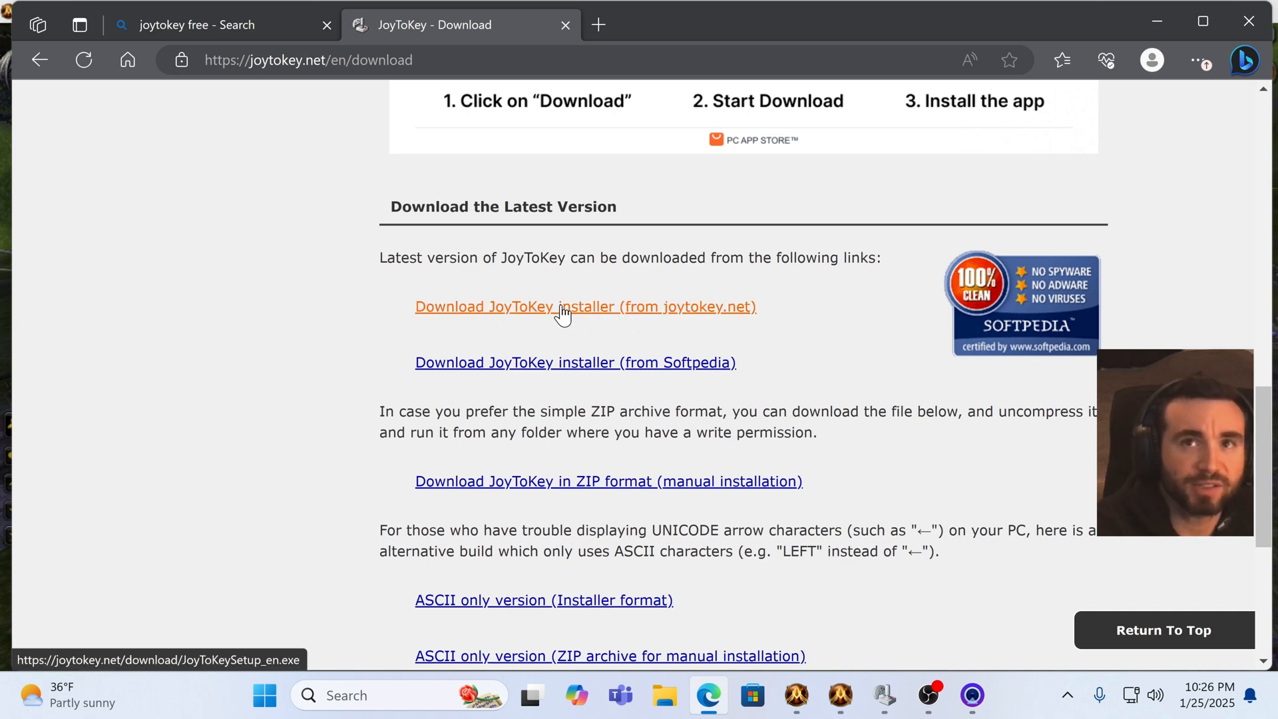
# Step: Close the JoyToKey tab and the browser, then minimize the Ascension game window
pyautogui.click(568, 24)
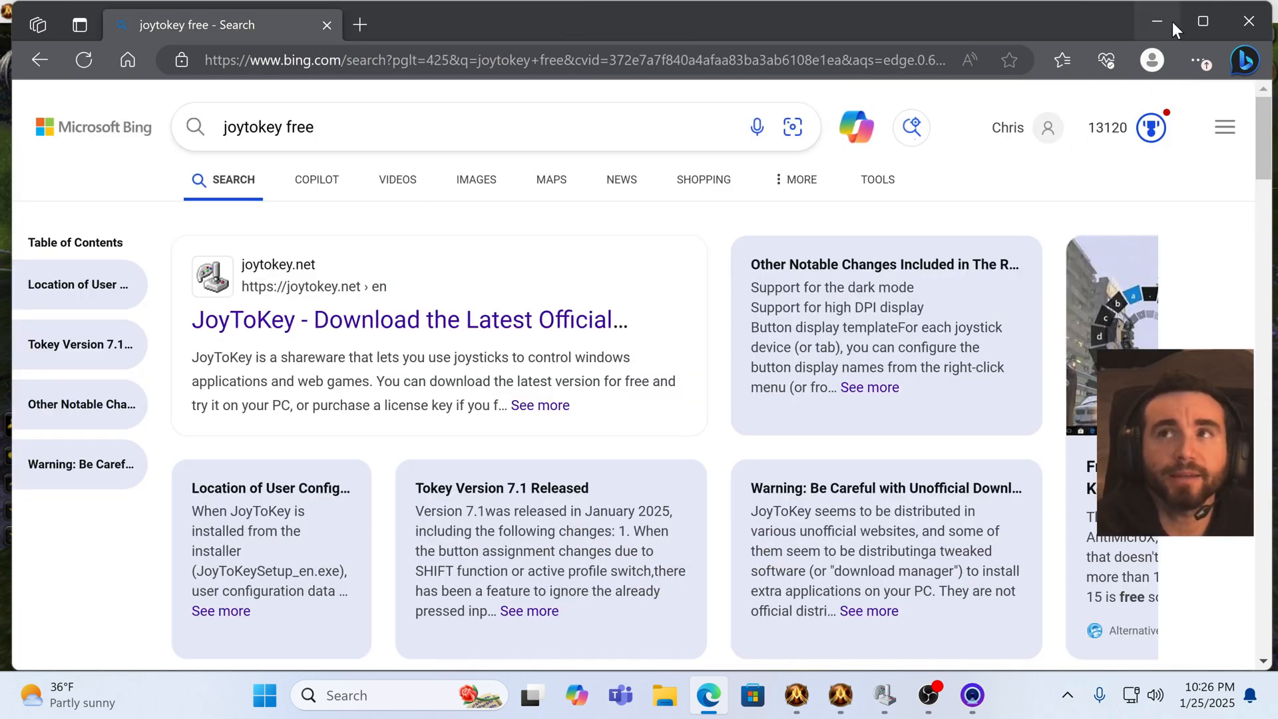
pyautogui.click(1247, 22)
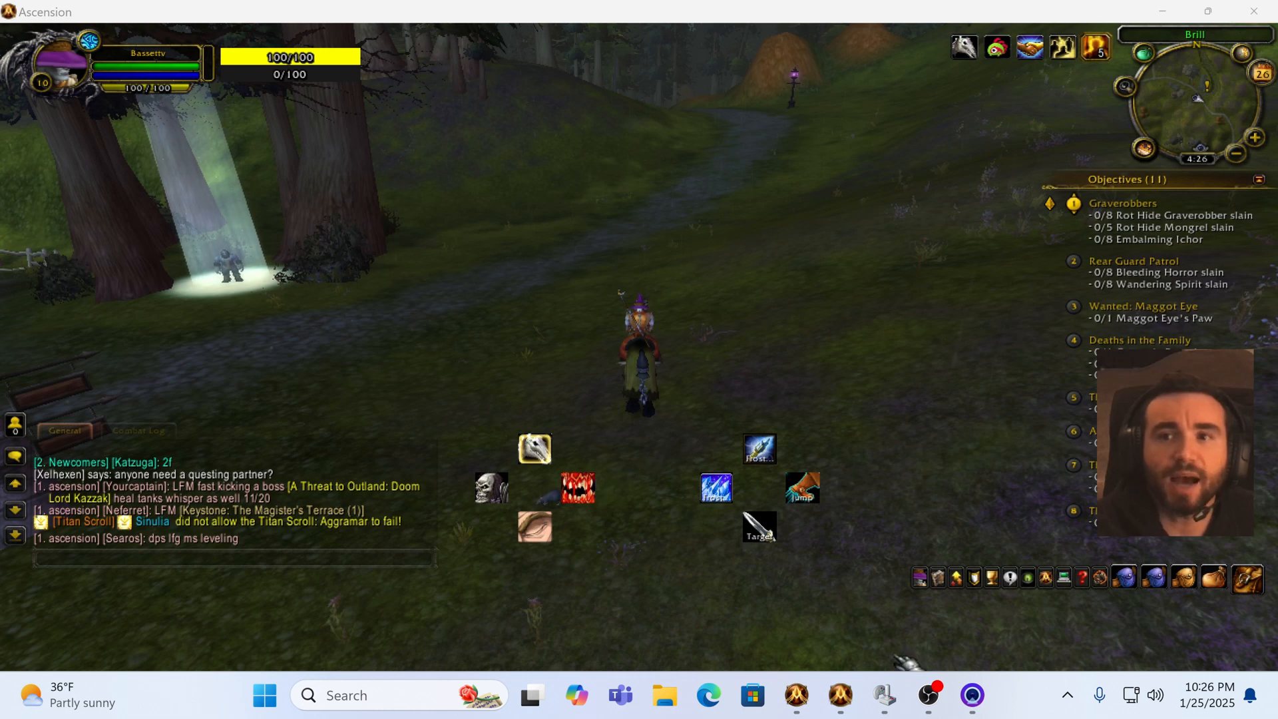
pyautogui.moveTo(840, 695)
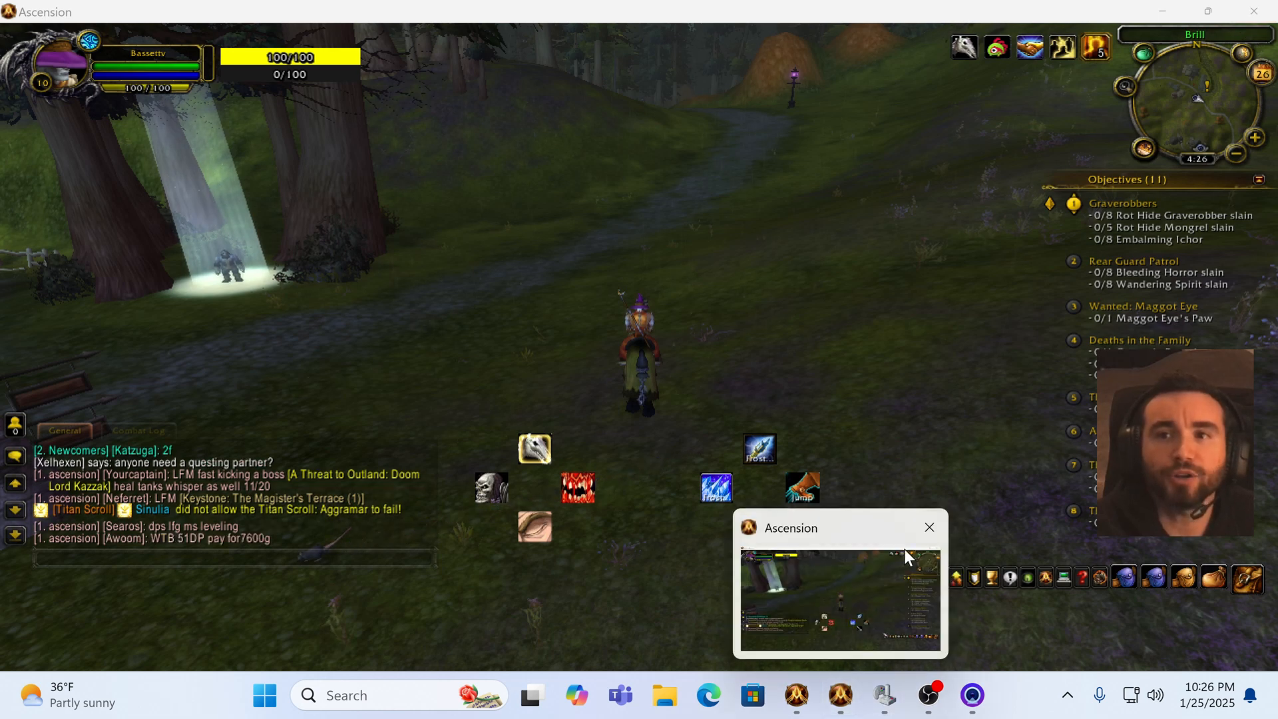
pyautogui.click(1161, 12)
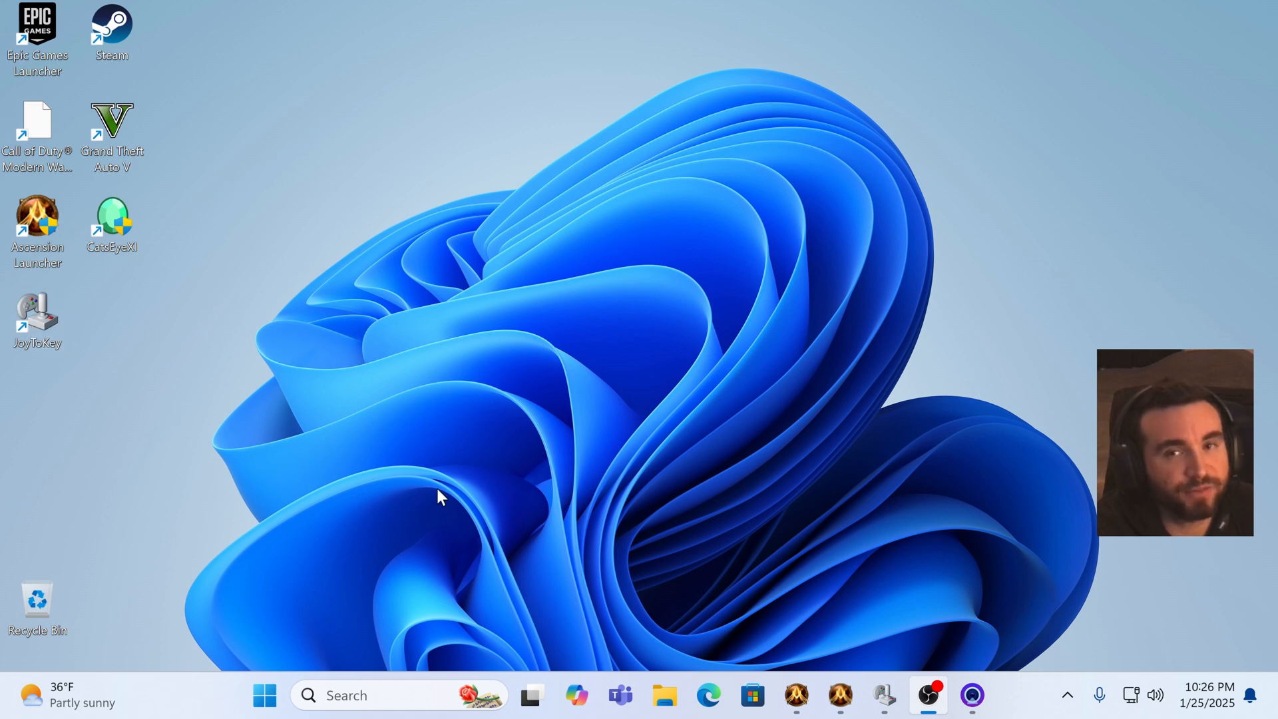
pyautogui.moveTo(887, 699)
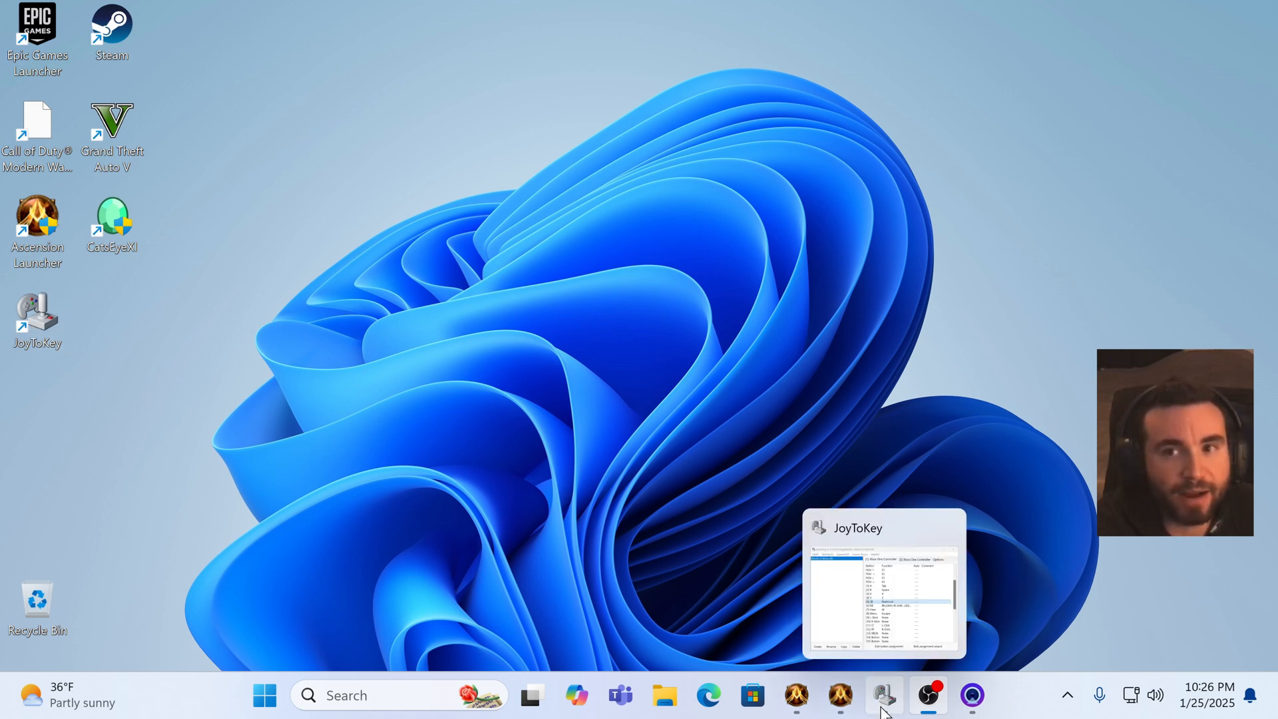
pyautogui.moveTo(802, 699)
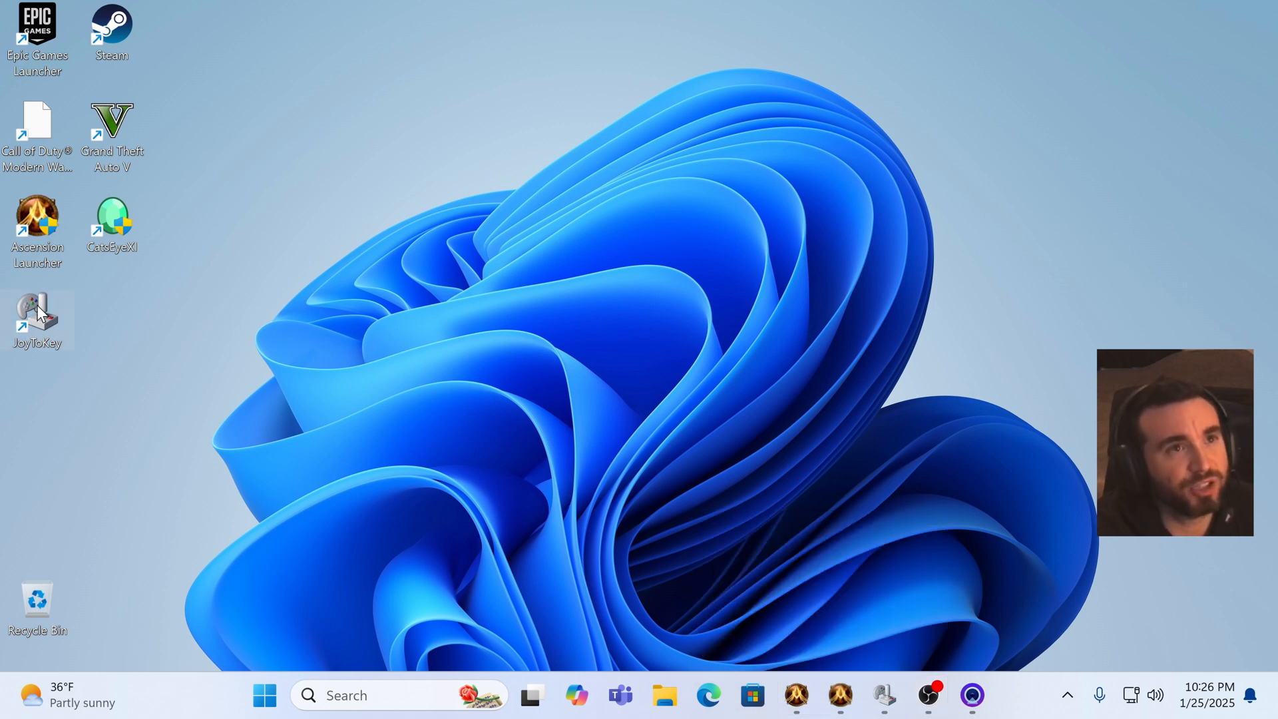
pyautogui.rightClick(37, 305)
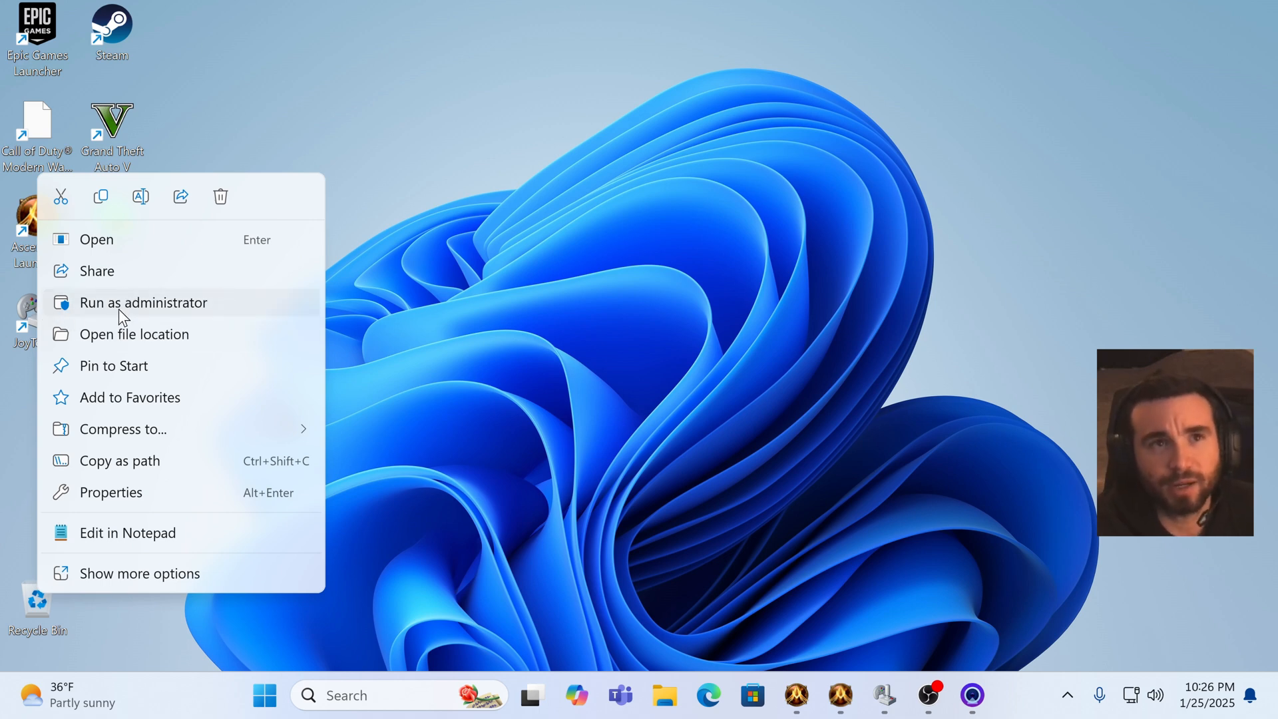
pyautogui.click(457, 150)
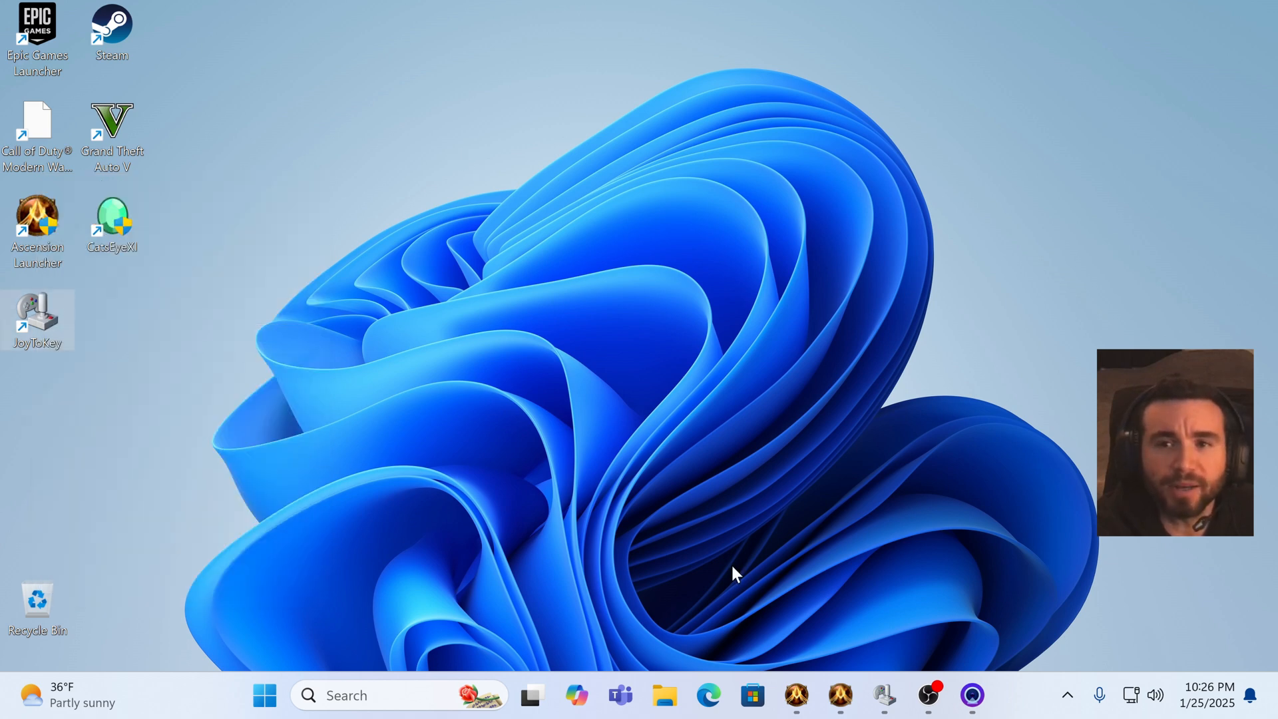
# Step: Open the browser and go to the Reddit post 'ConsoleMod Alternative // Controller Support for 3.3.5 clients' via the address bar
pyautogui.click(708, 693)
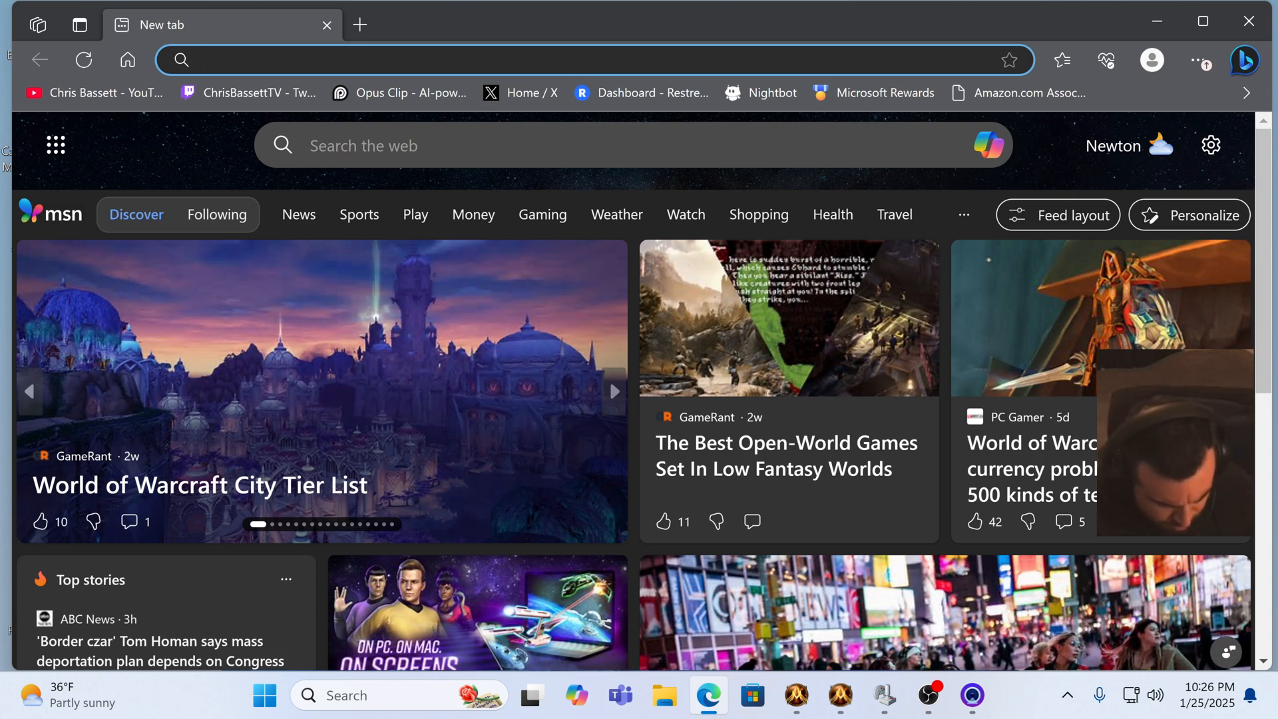
pyautogui.write('red')
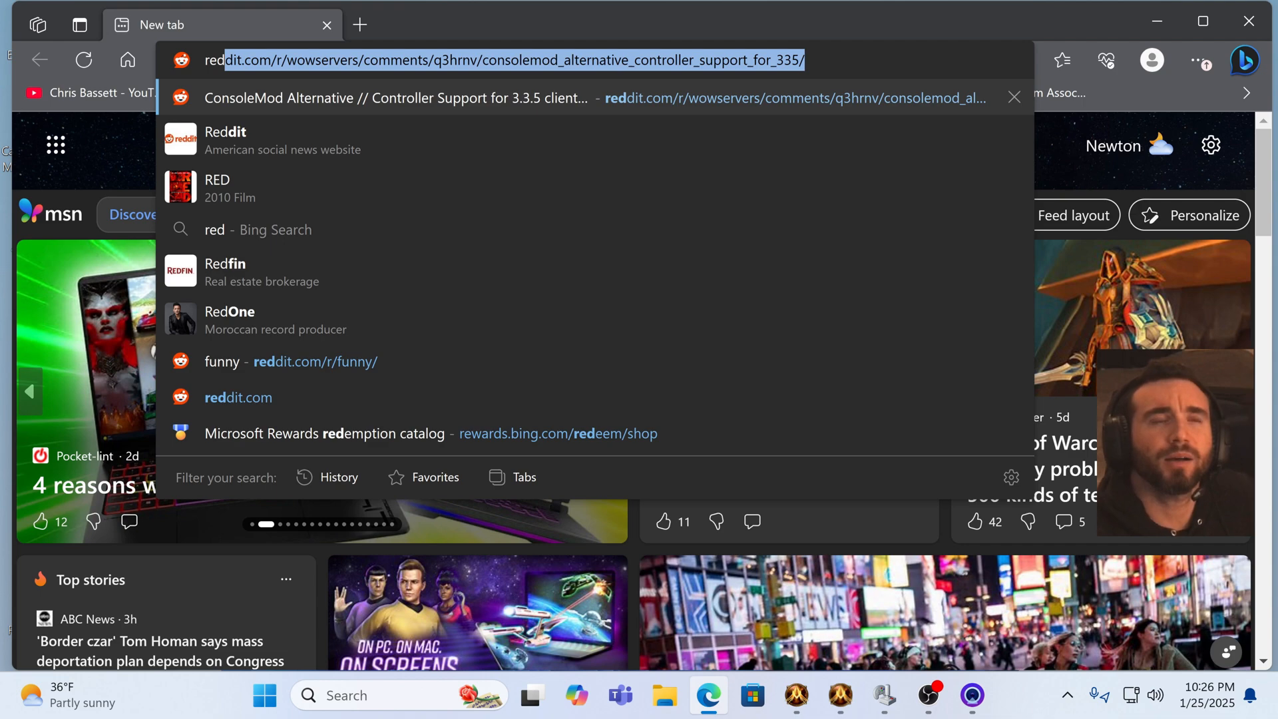
pyautogui.click(313, 99)
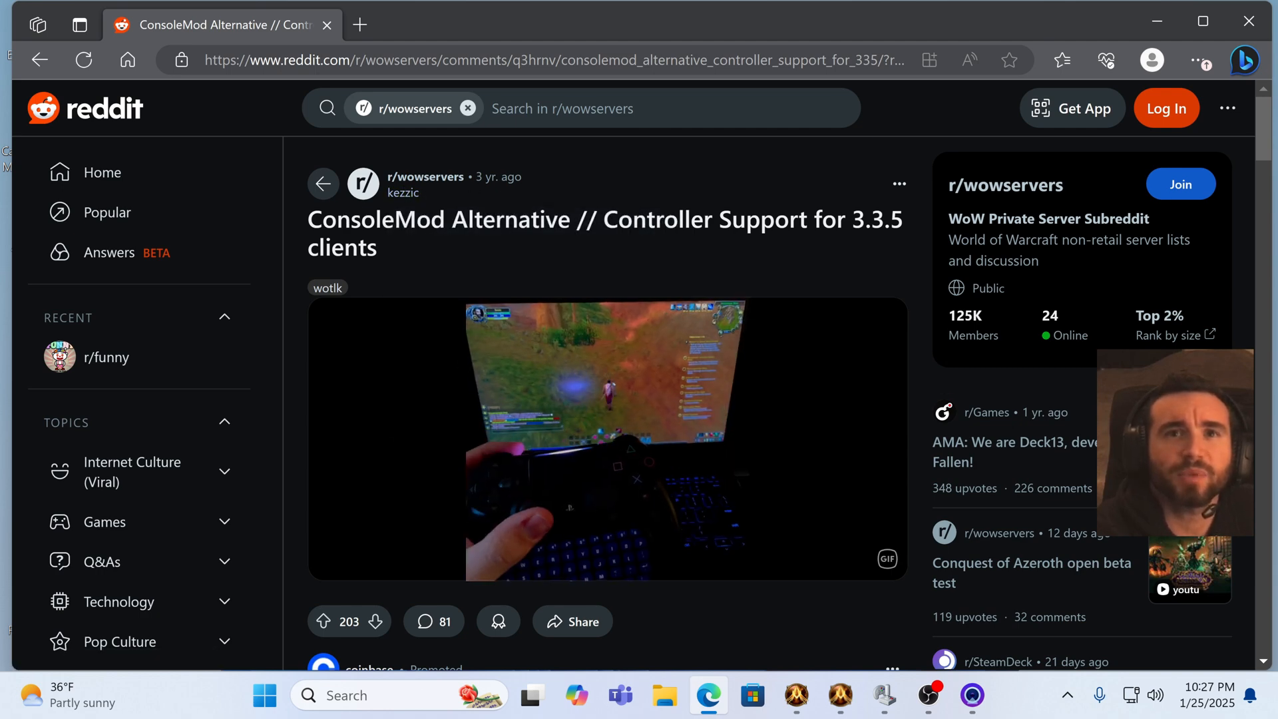
# Step: Scroll through the Reddit post's controller support guide and return to its top
pyautogui.scroll(-3, 473, 319)
pyautogui.scroll(3, 386, 333)
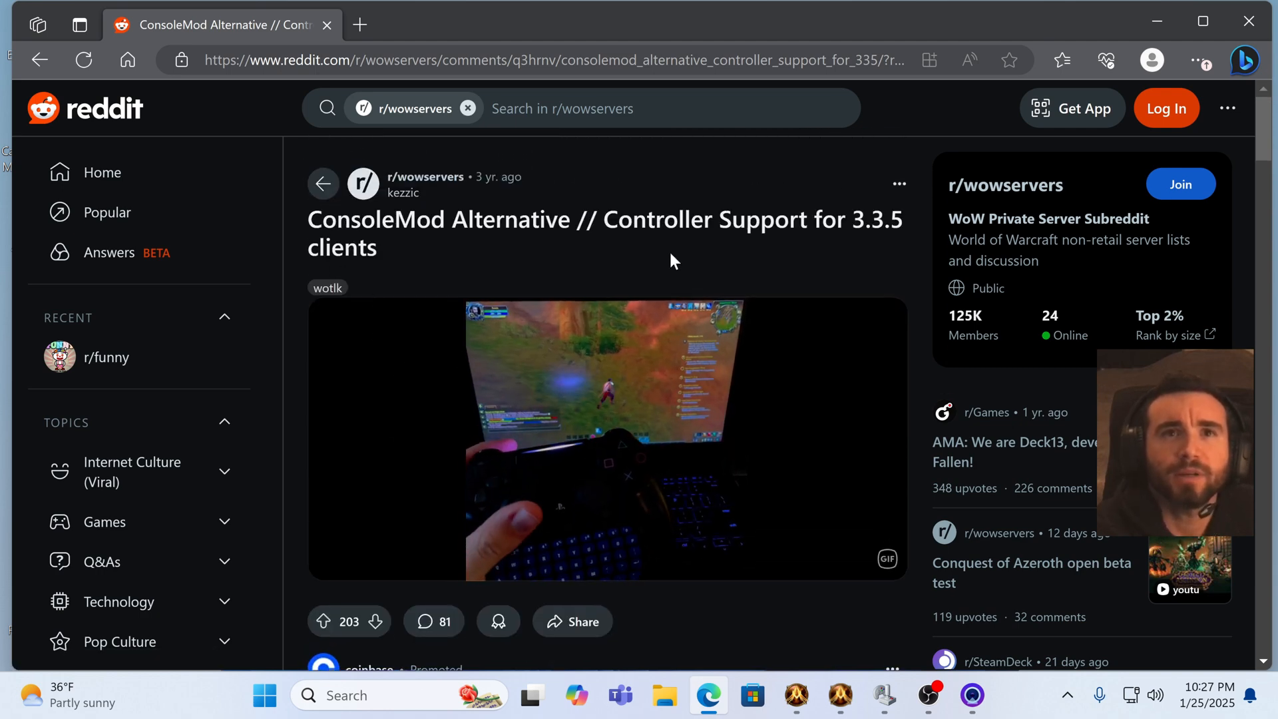
pyautogui.scroll(-10, 313, 273)
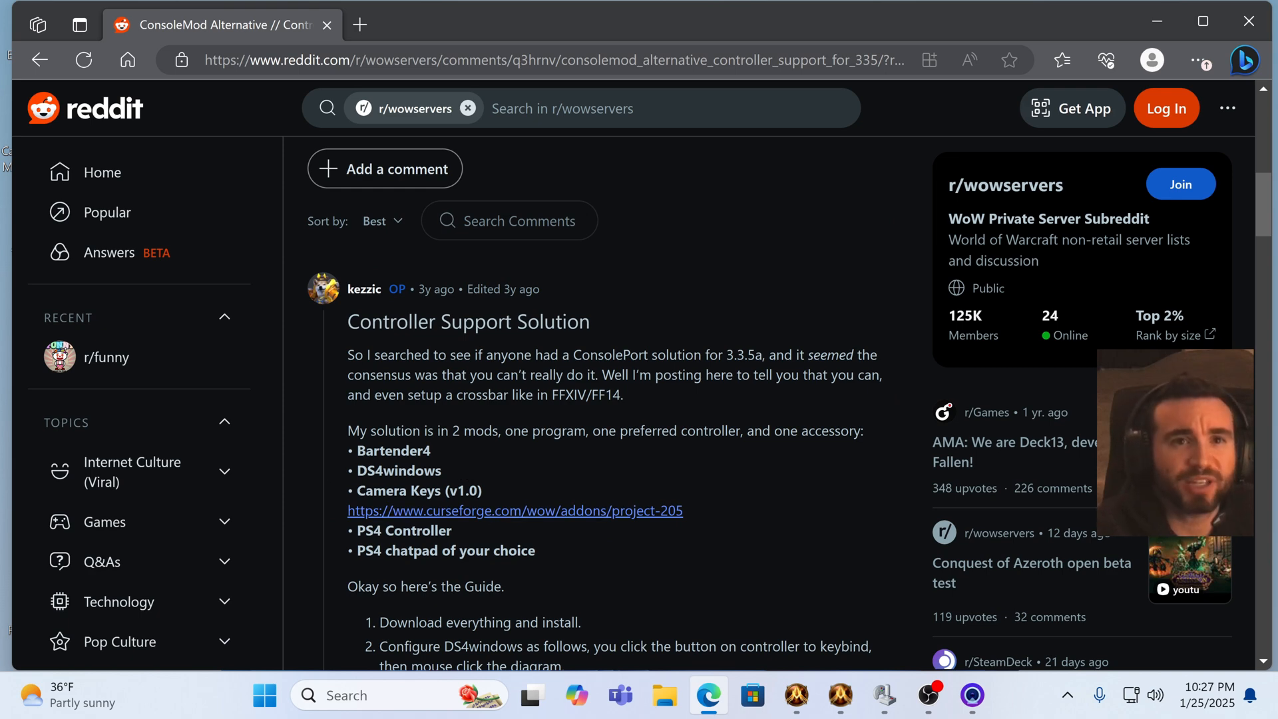
pyautogui.scroll(-4, 314, 420)
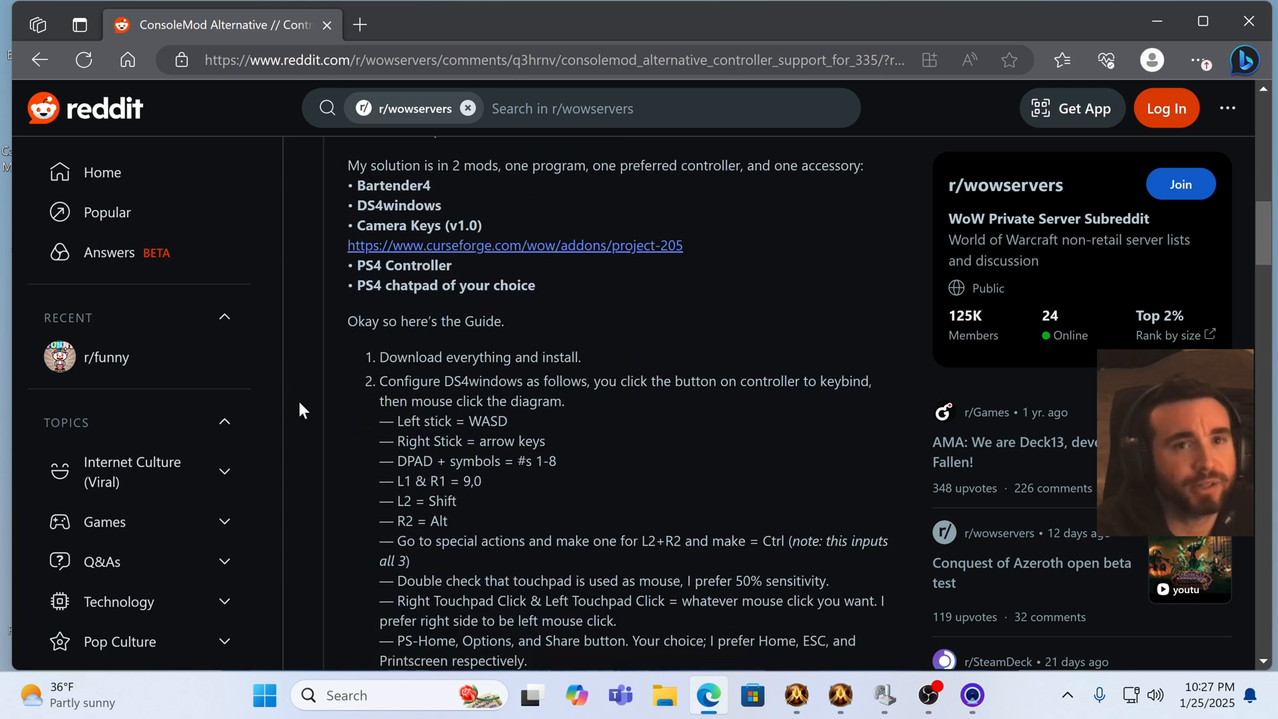
pyautogui.scroll(-3, 303, 399)
pyautogui.scroll(-9, 306, 396)
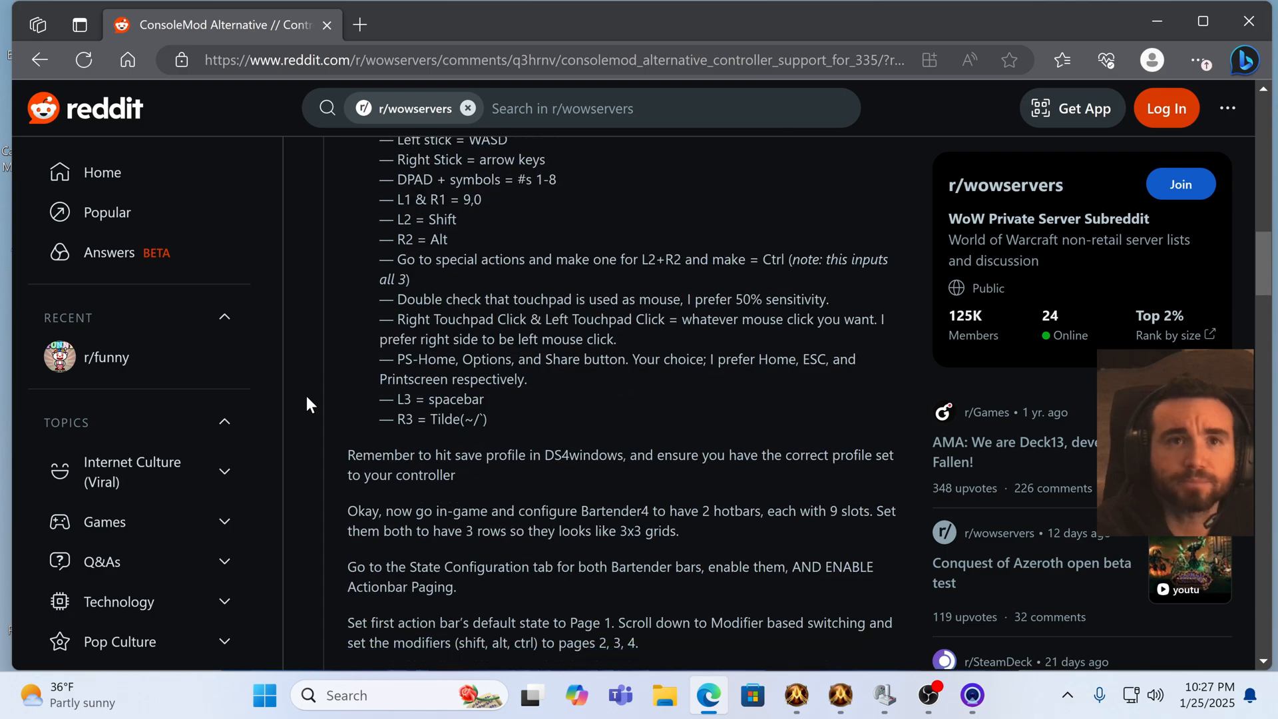
pyautogui.scroll(-13, 307, 396)
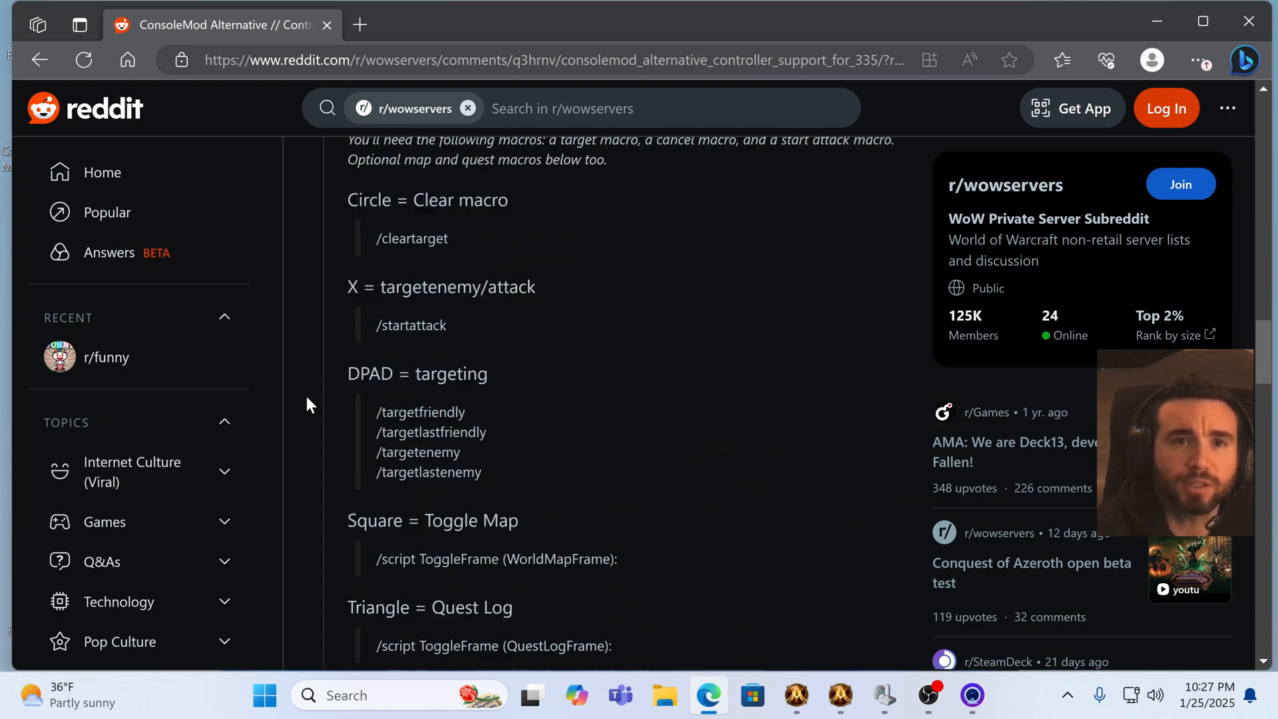
pyautogui.scroll(20, 306, 397)
pyautogui.scroll(15, 307, 396)
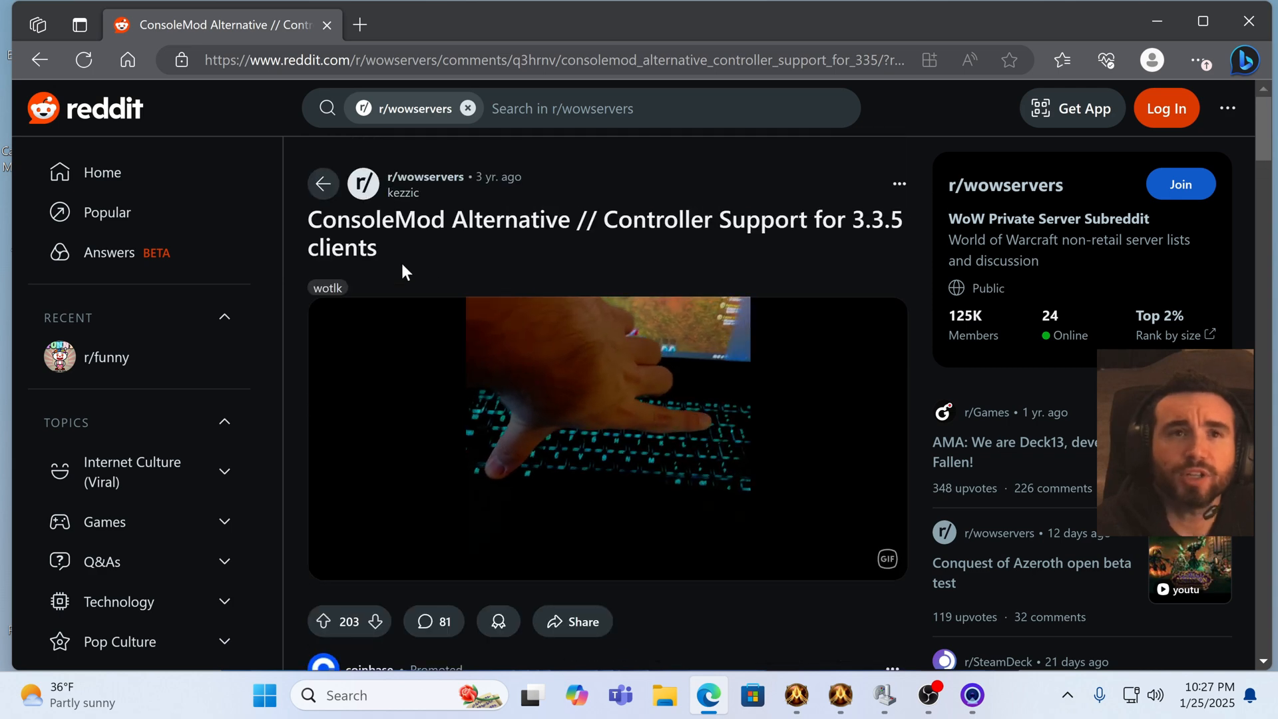
# Step: Open the post author's Reddit profile, then close the browser
pyautogui.click(406, 197)
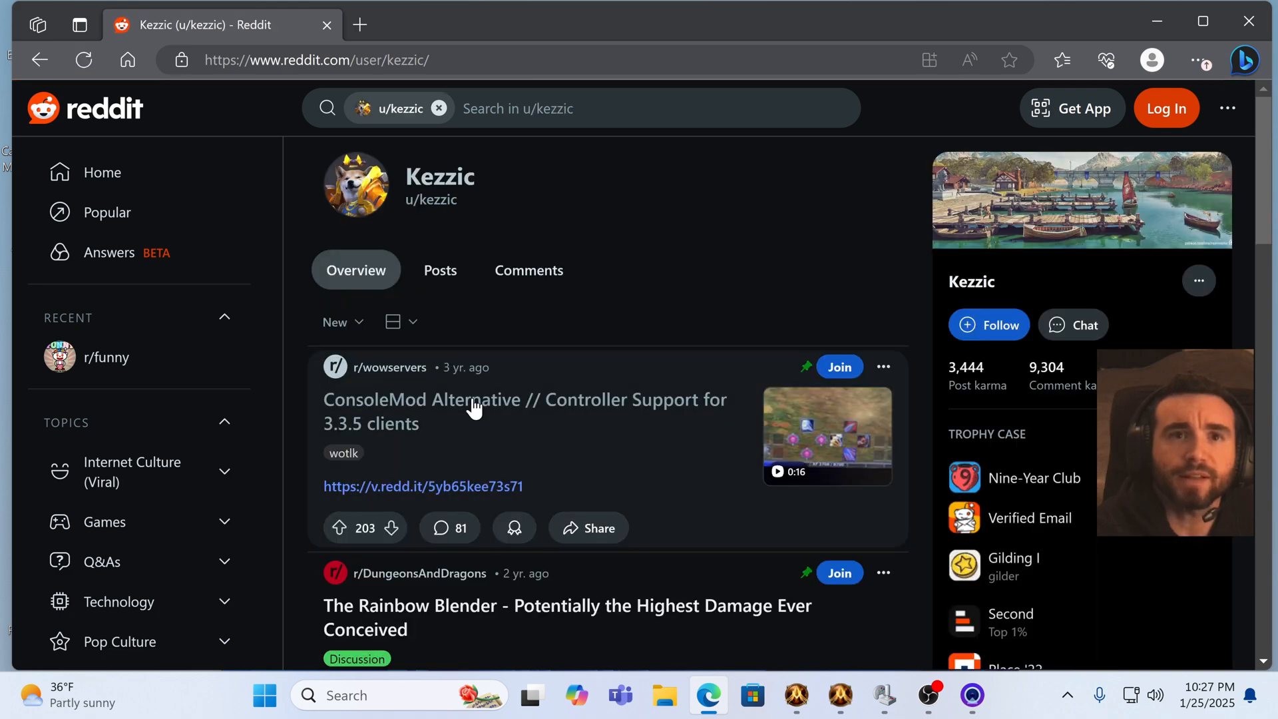
pyautogui.scroll(-3, 430, 434)
pyautogui.scroll(3, 432, 434)
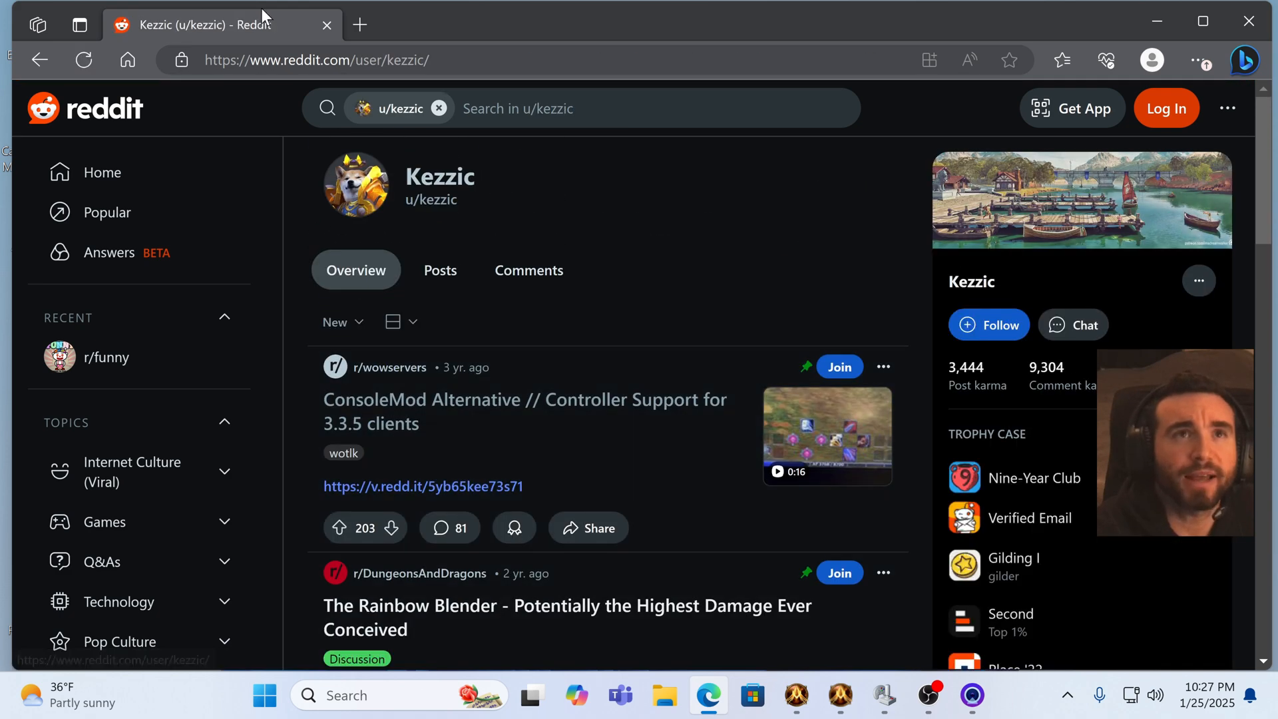
pyautogui.click(326, 25)
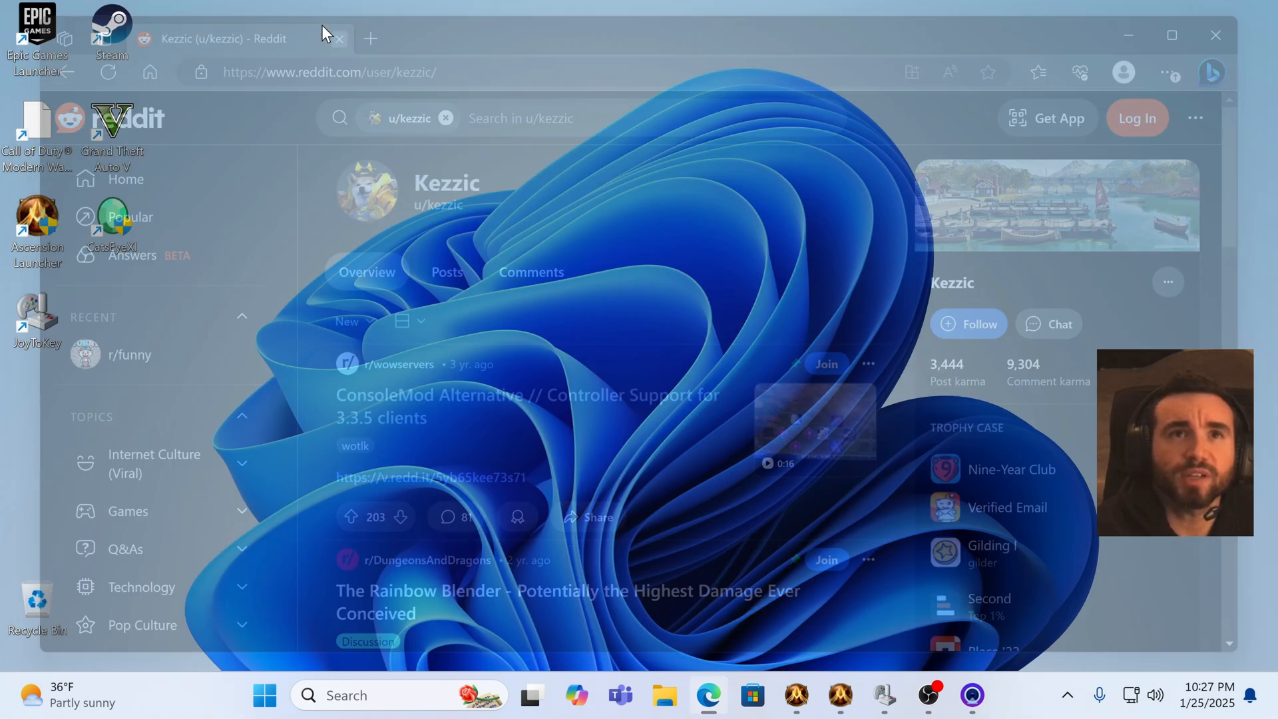
# Step: Open the browser, search the web for wasd xbox controller, then close the browser
pyautogui.click(709, 695)
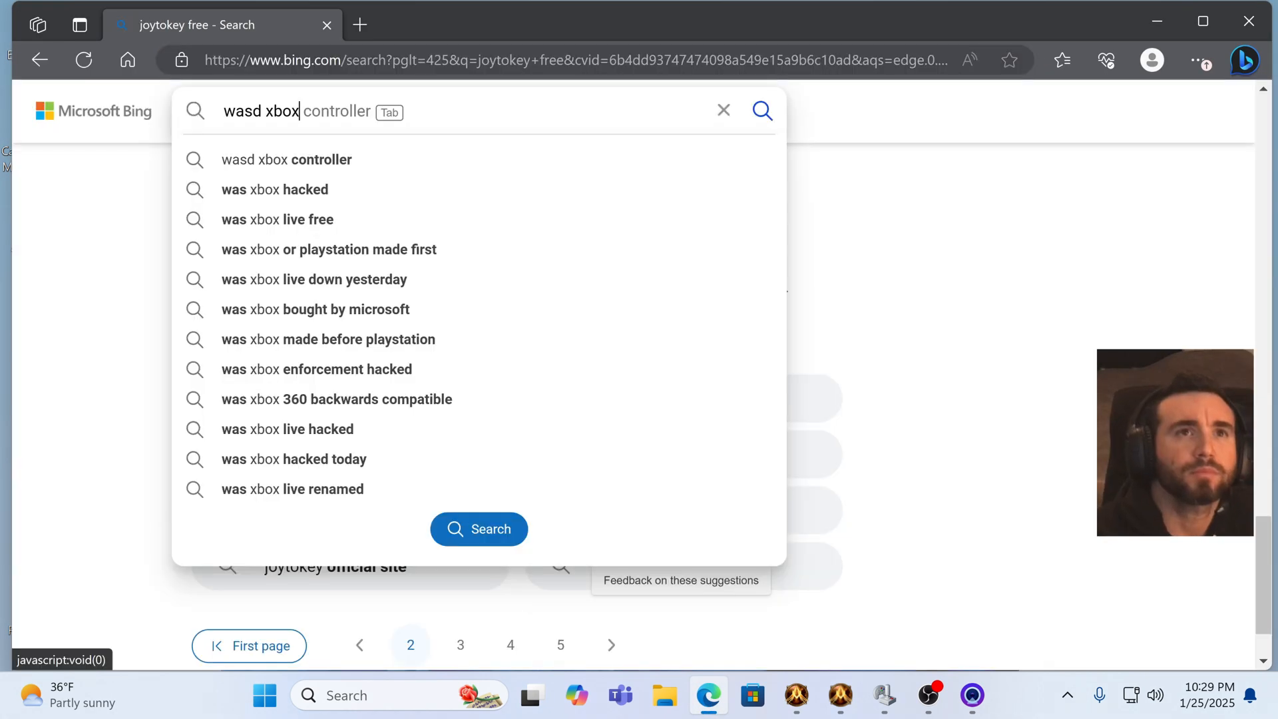
pyautogui.click(282, 162)
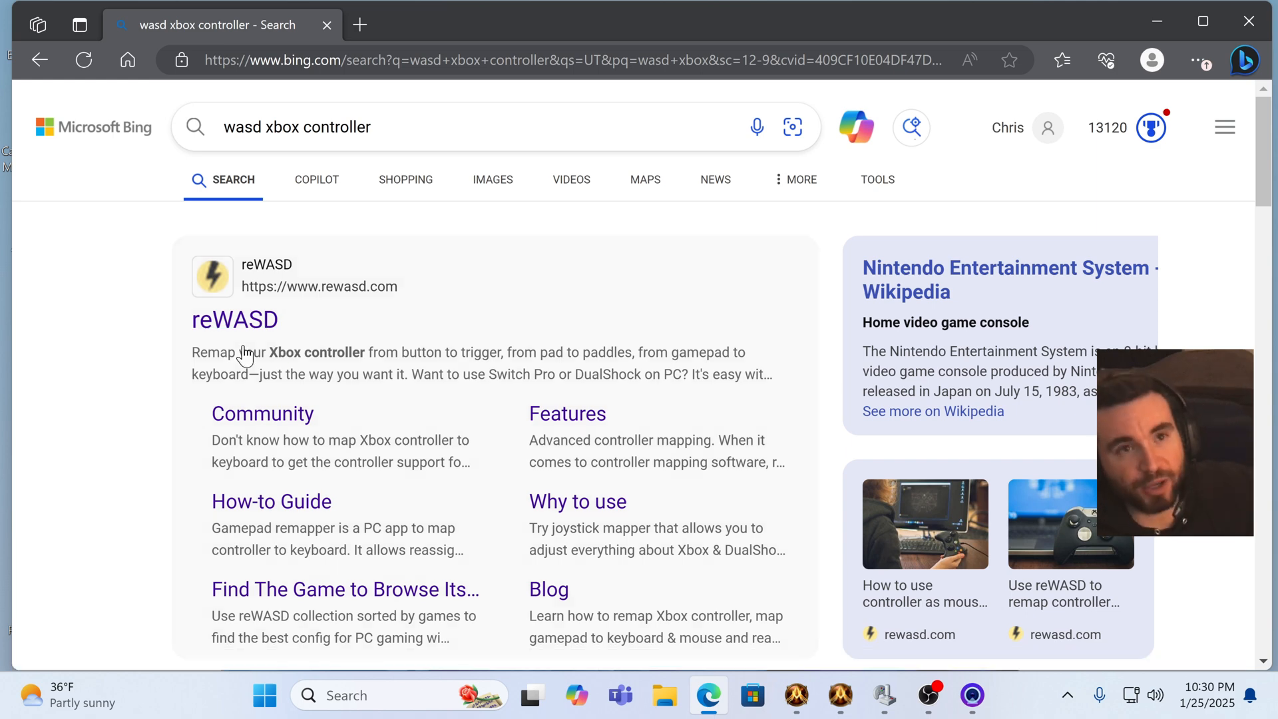
pyautogui.click(328, 25)
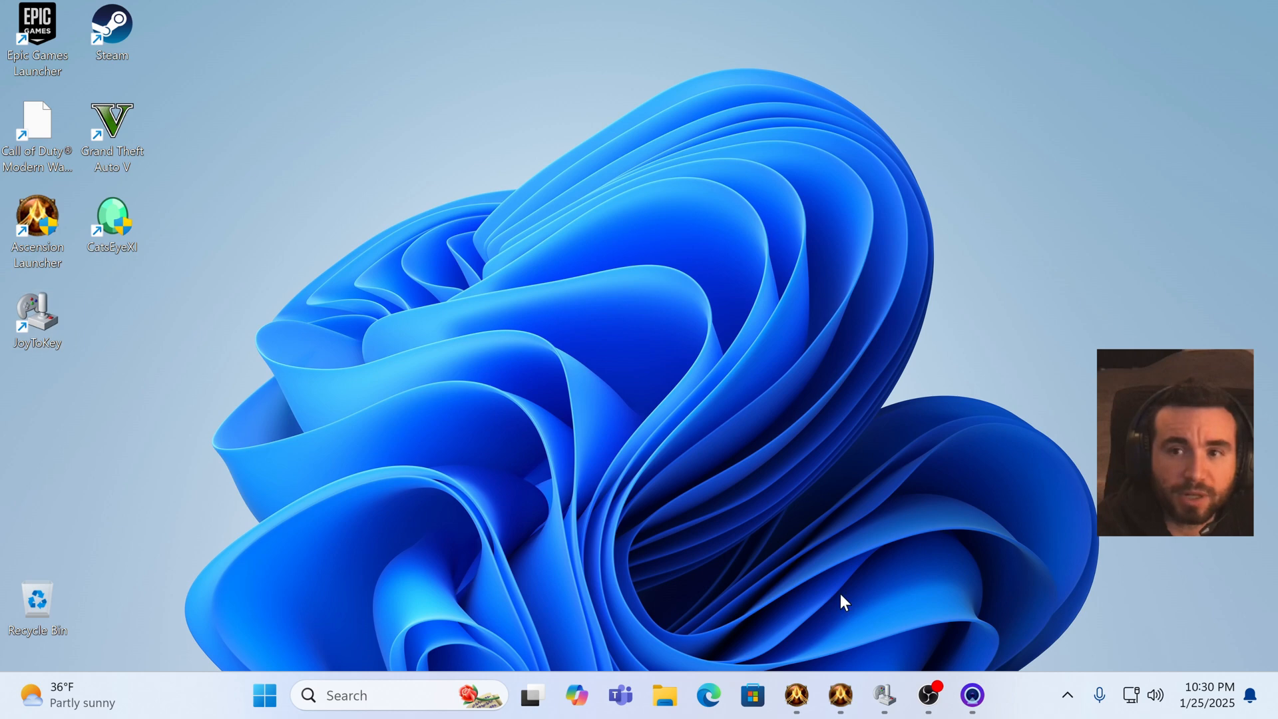
# Step: Restore the JoyToKey window and review the Xbox One Controller button assignments
pyautogui.moveTo(892, 698)
pyautogui.click(888, 619)
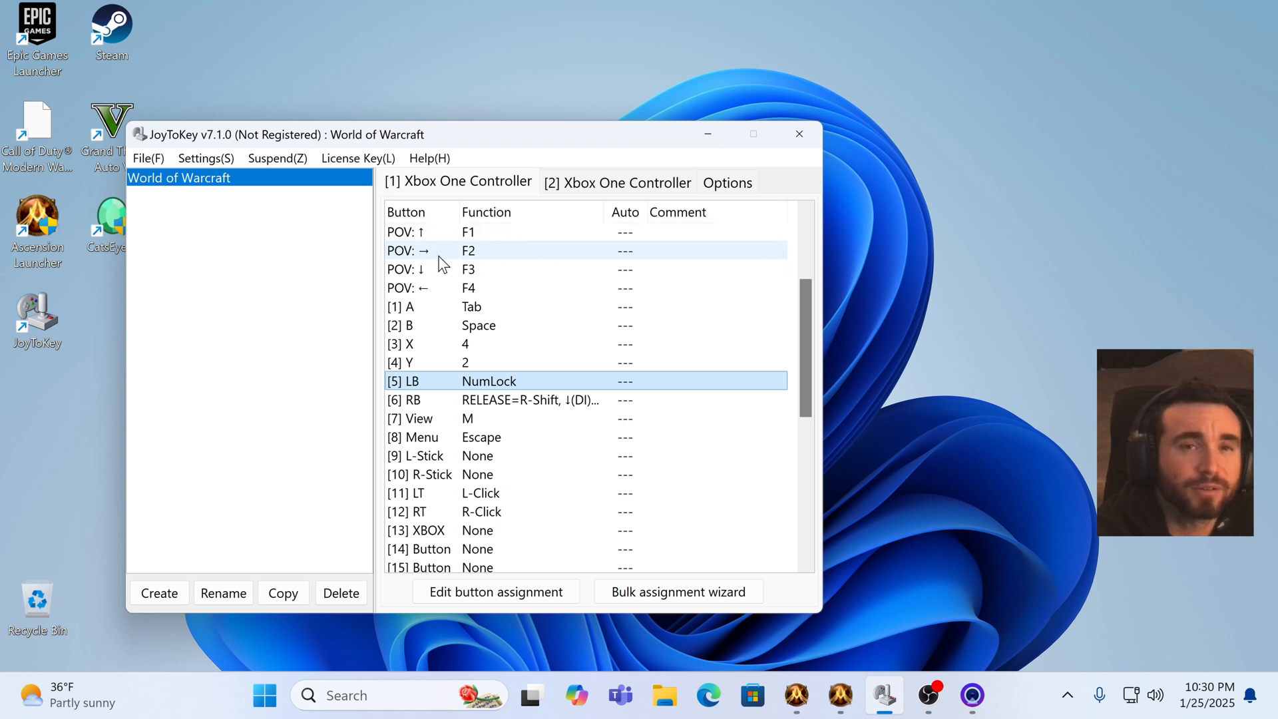
pyautogui.scroll(-1, 428, 285)
pyautogui.scroll(1, 427, 285)
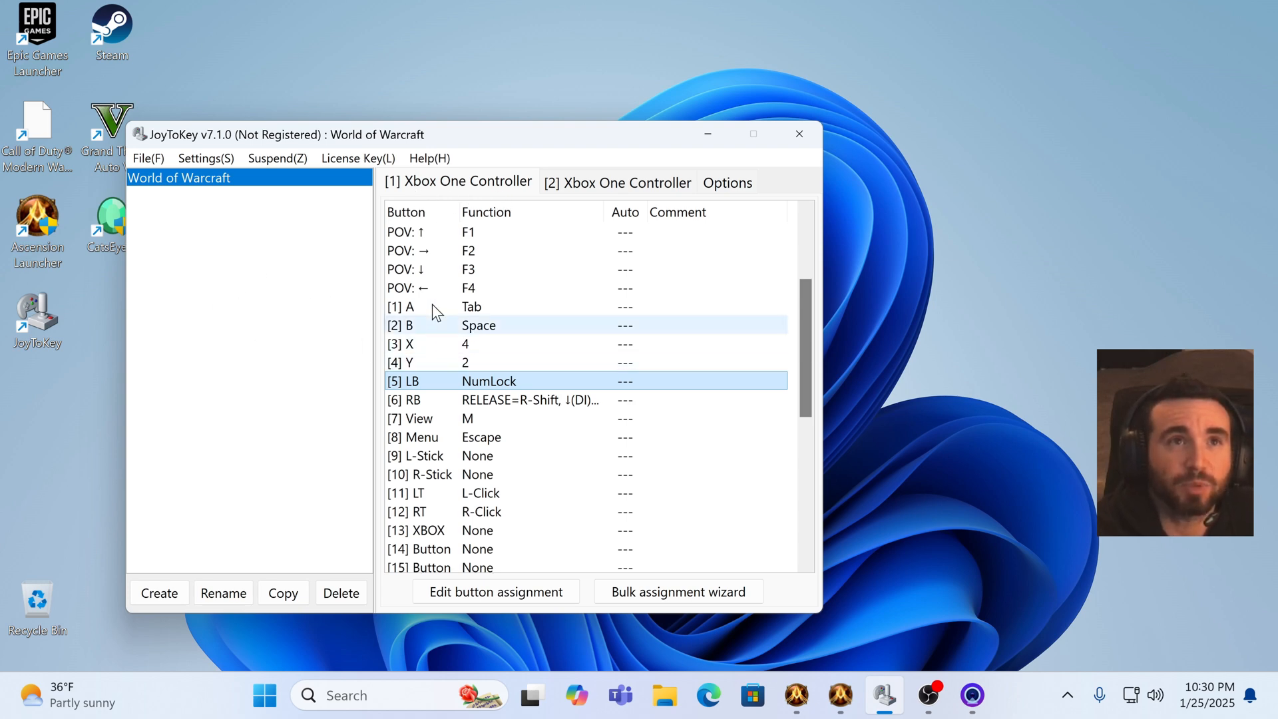
# Step: Review the controller's button assignments, then open the Button Alias mapping under Options, scroll through it and close it
pyautogui.scroll(-5, 459, 318)
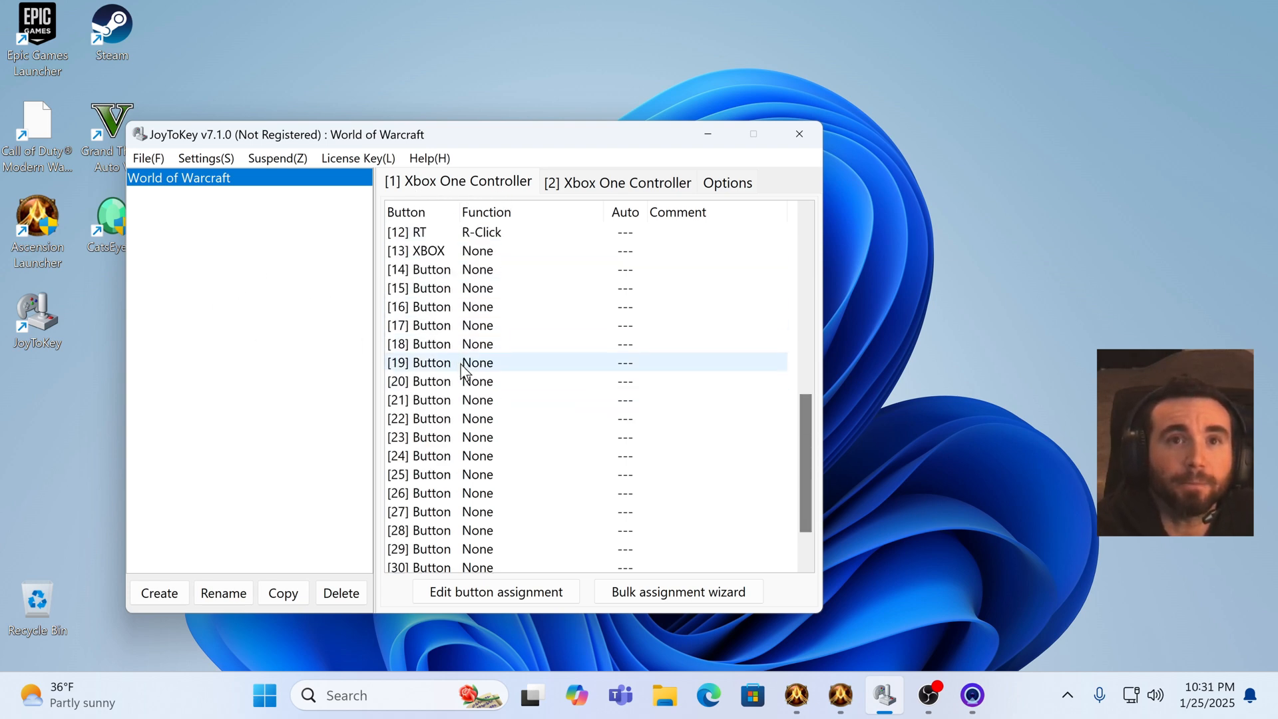
pyautogui.scroll(-1, 457, 391)
pyautogui.scroll(9, 464, 393)
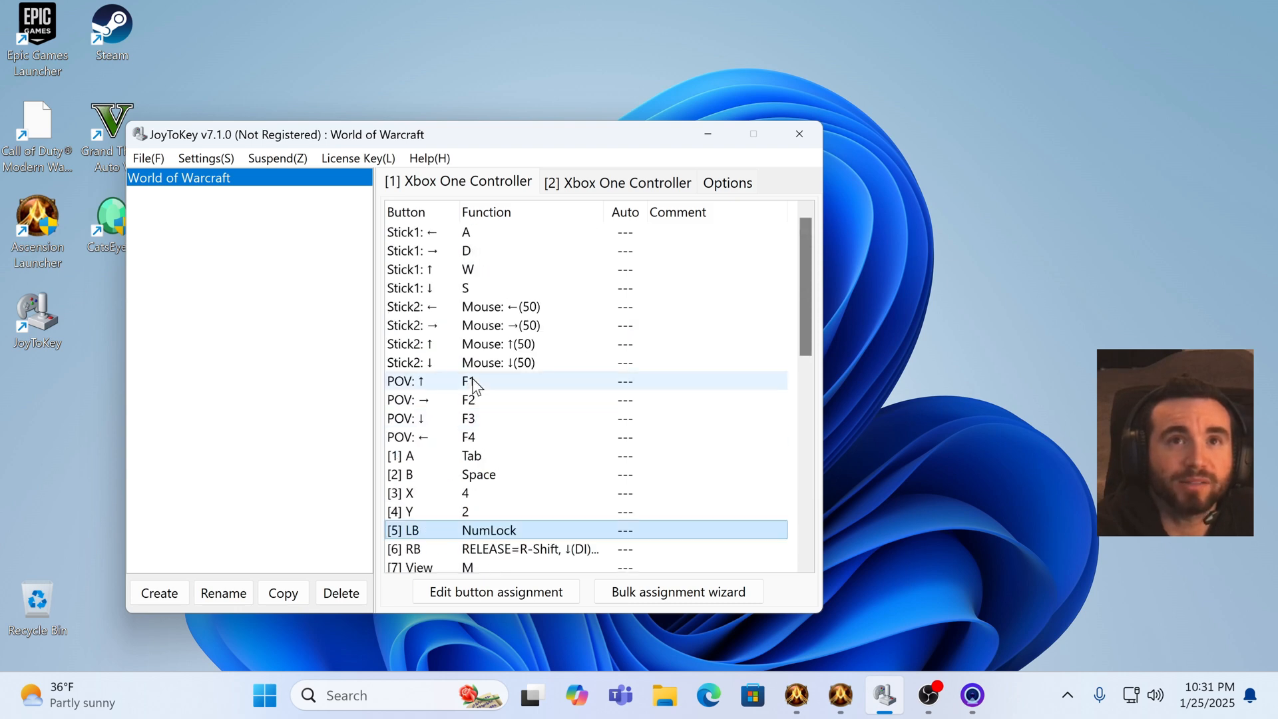
pyautogui.click(724, 190)
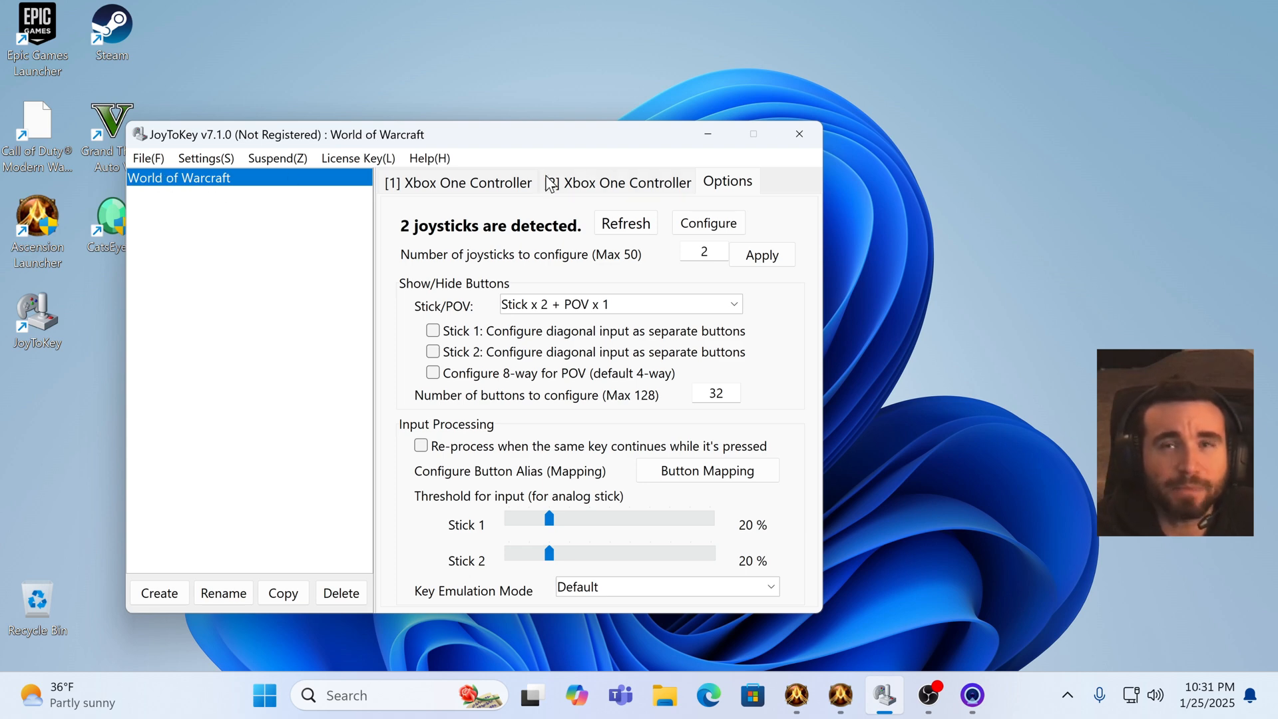
pyautogui.click(705, 473)
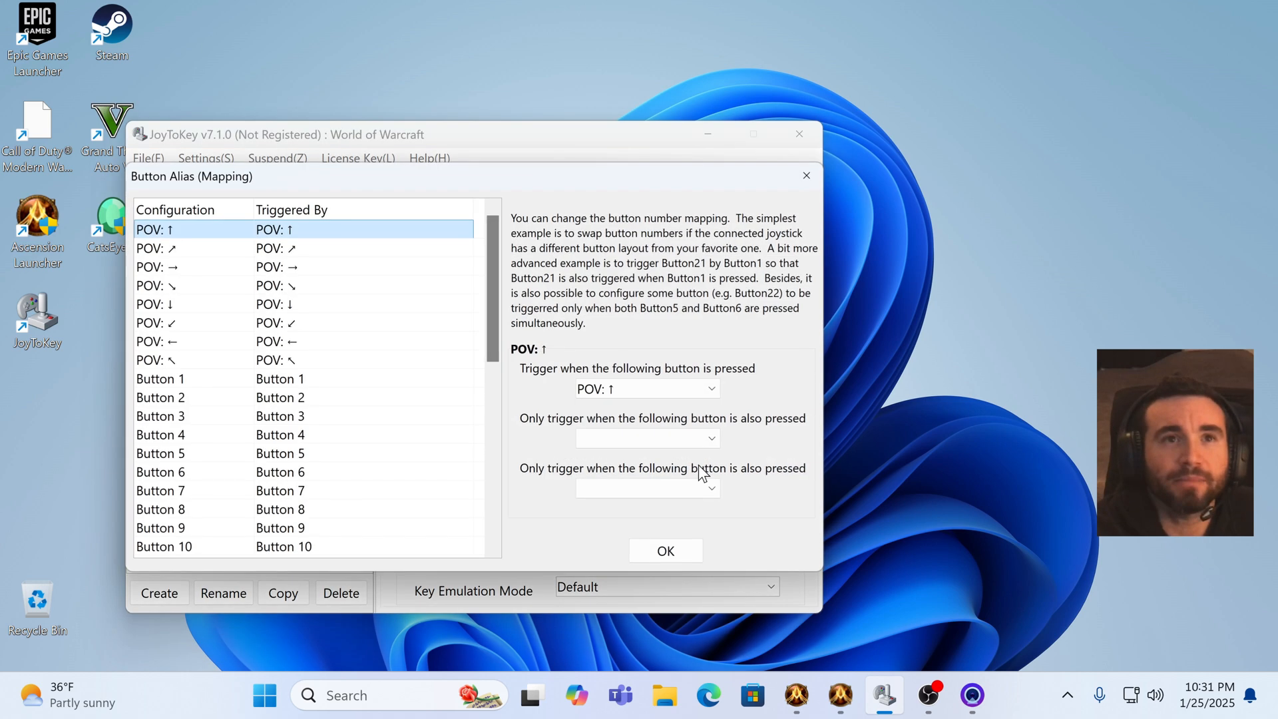
pyautogui.scroll(-7, 257, 279)
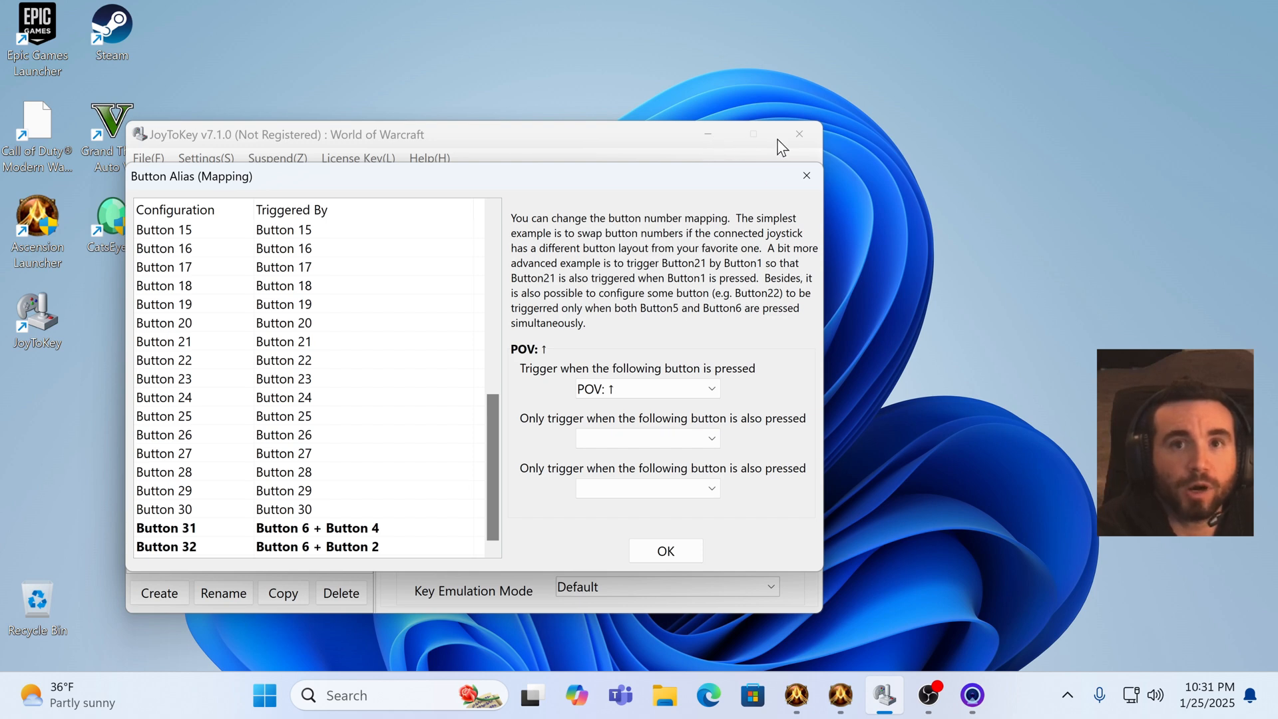
pyautogui.click(806, 176)
# Step: Return to the first controller's assignment list, scroll to its bottom and minimize JoyToKey
pyautogui.click(477, 193)
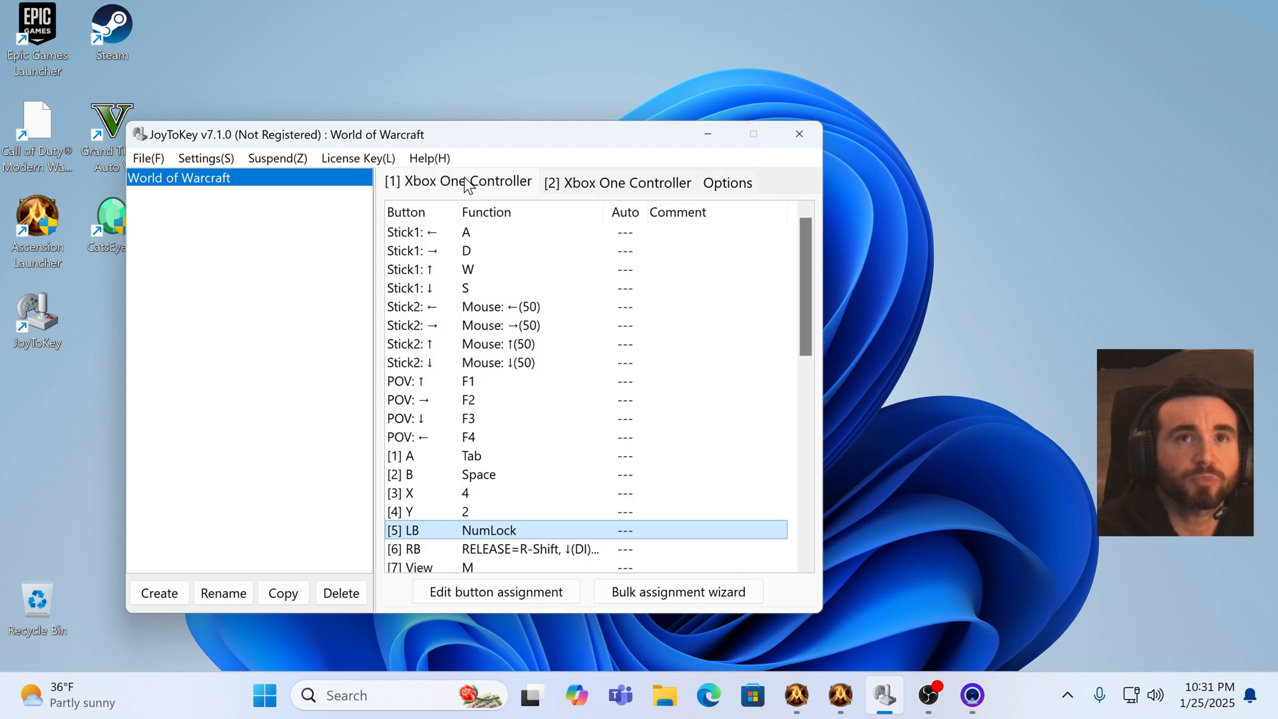
pyautogui.scroll(-9, 555, 556)
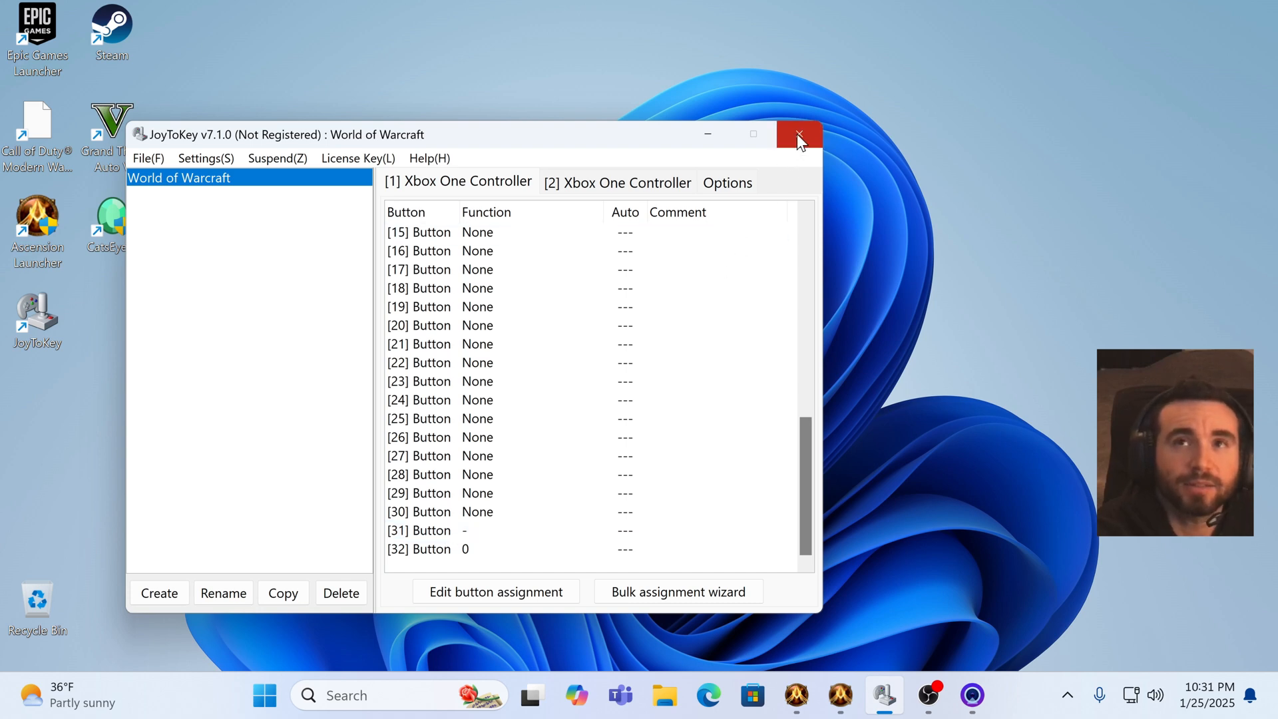
pyautogui.click(709, 141)
# Step: Switch to the Ascension game window and open the in-game options menu
pyautogui.moveTo(854, 709)
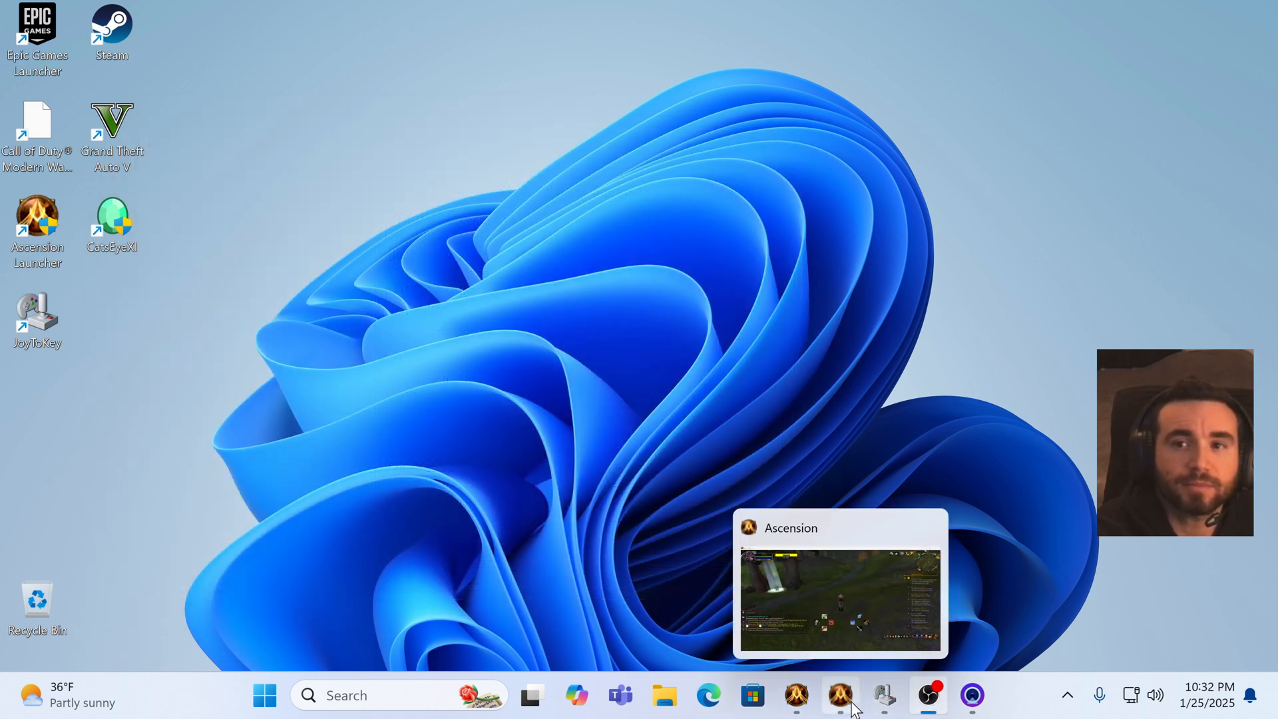
pyautogui.click(842, 621)
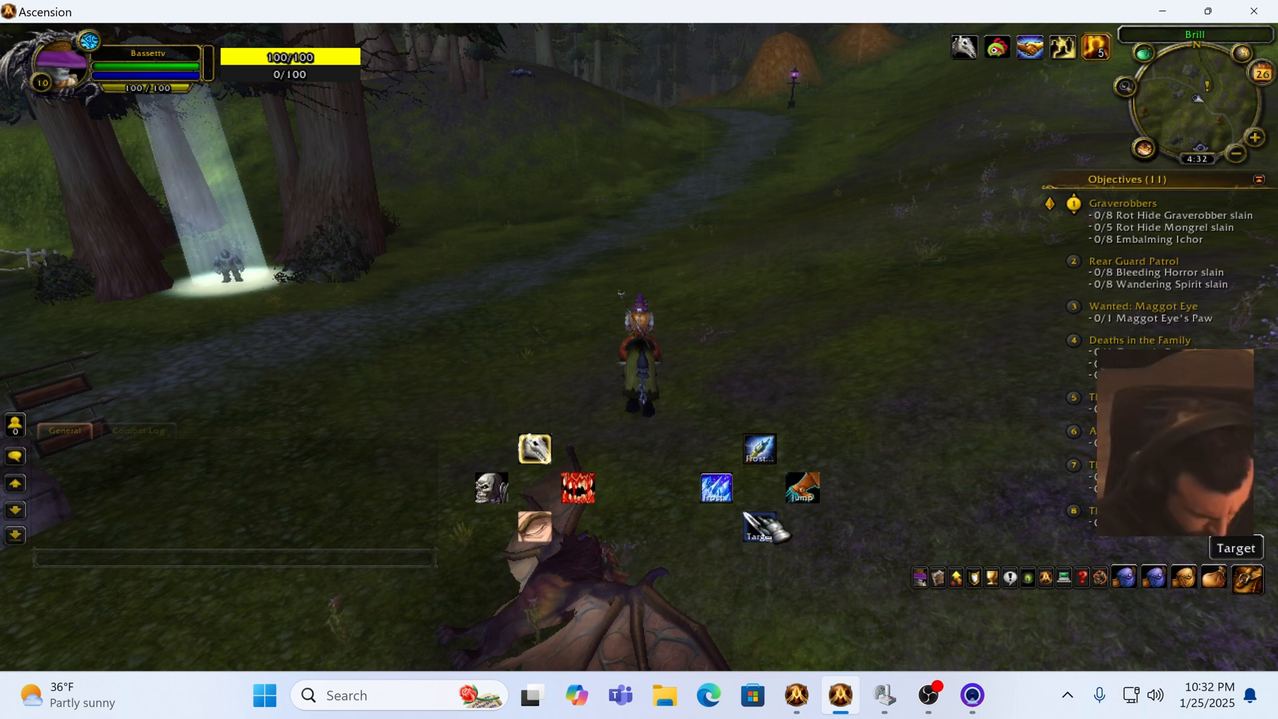
pyautogui.press('Escape')
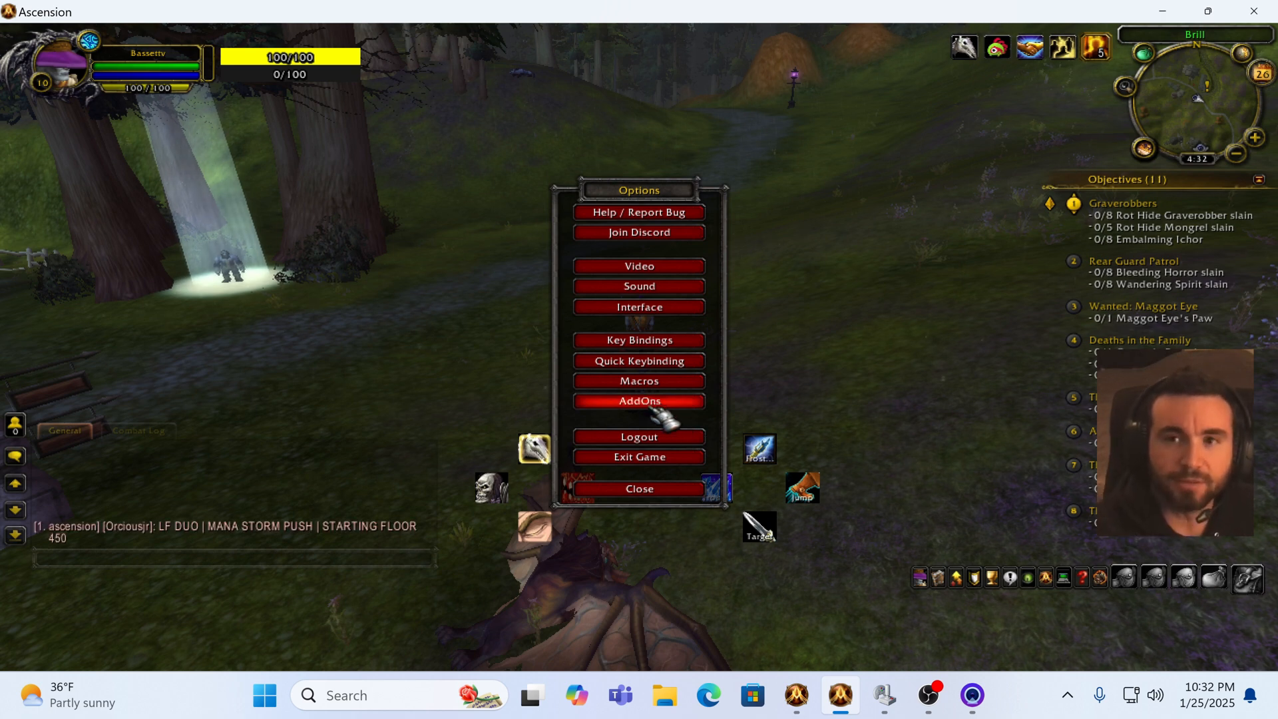
# Step: Switch to the Ascension Launcher, browse its Addons page, then minimize the launcher
pyautogui.moveTo(797, 695)
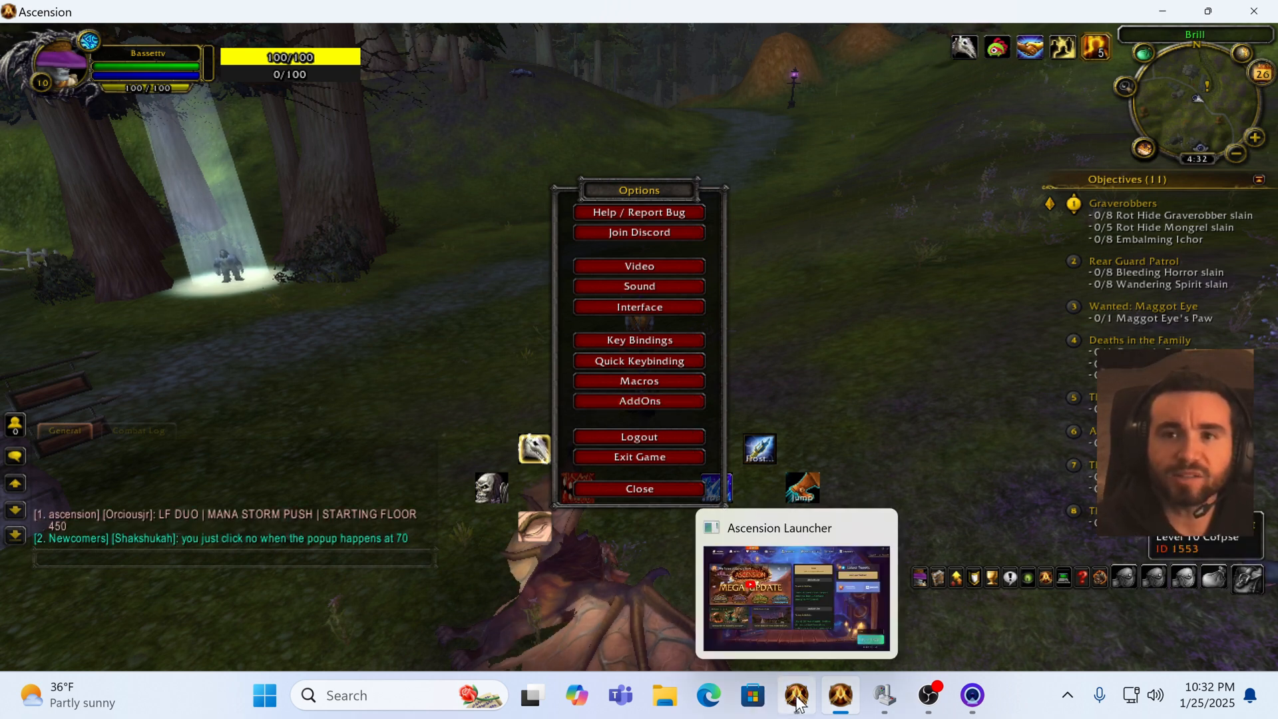
pyautogui.click(794, 614)
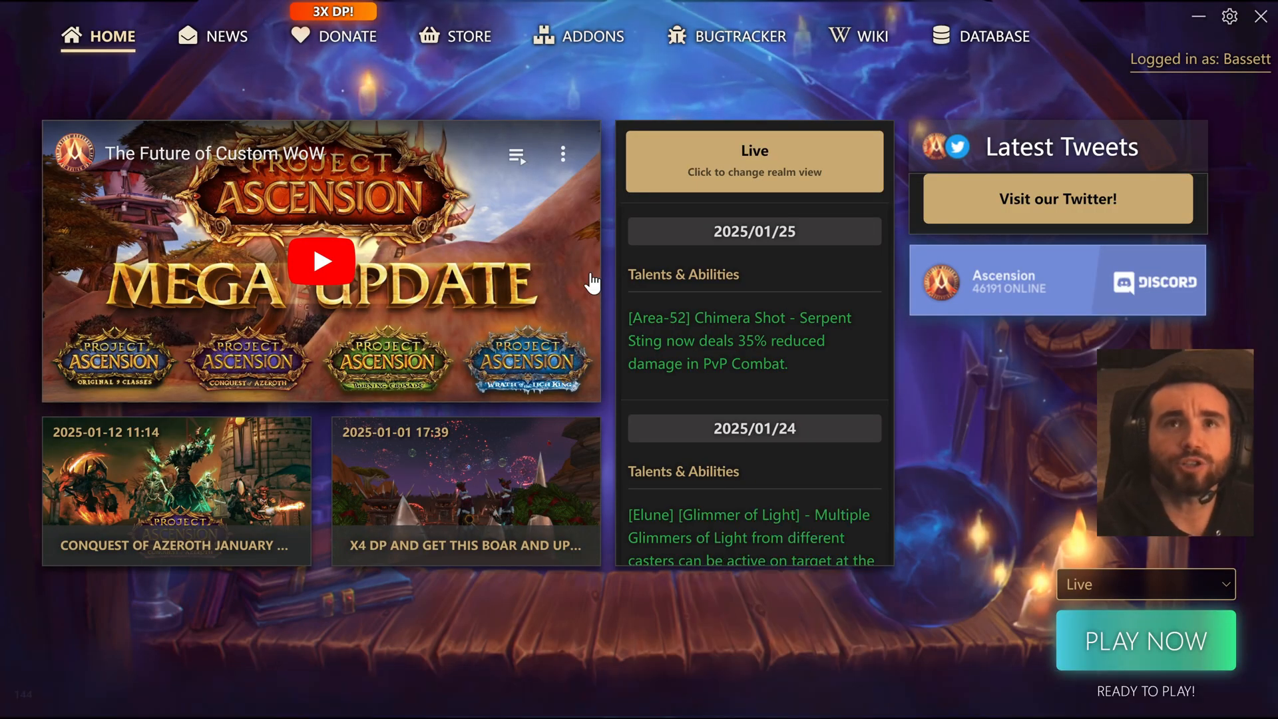
pyautogui.click(581, 35)
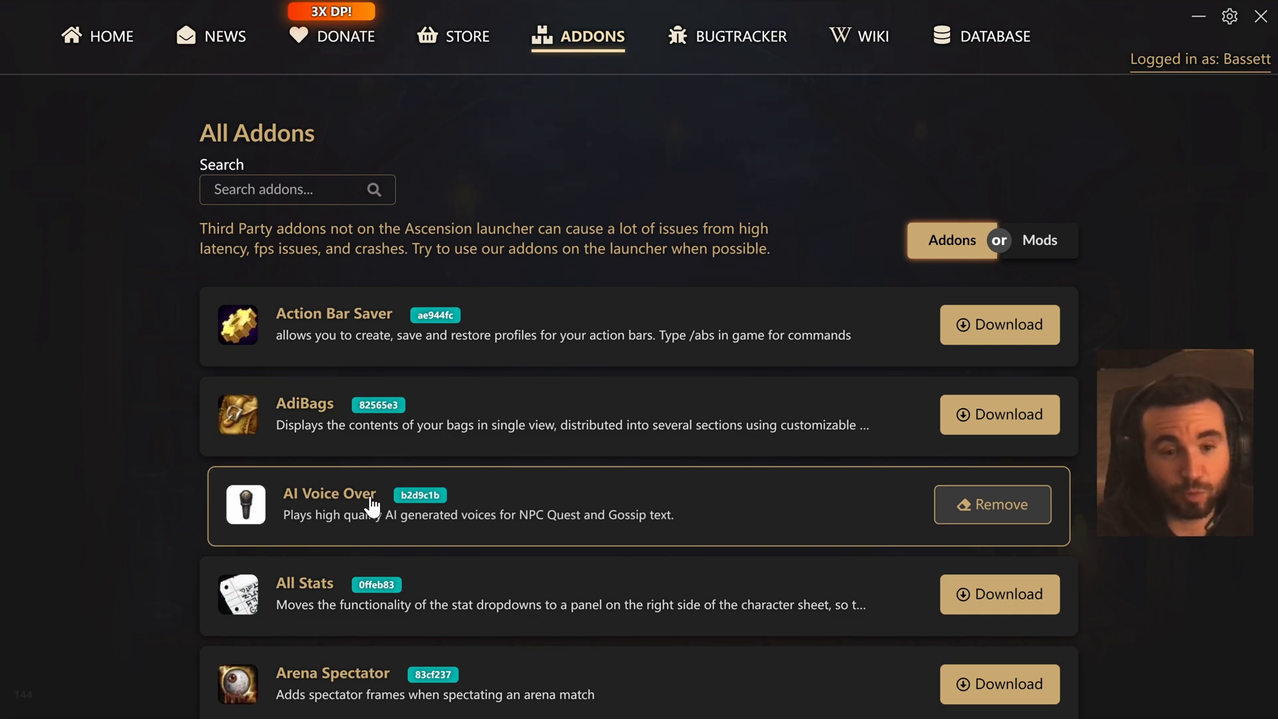
pyautogui.scroll(-15, 371, 507)
pyautogui.scroll(3, 380, 504)
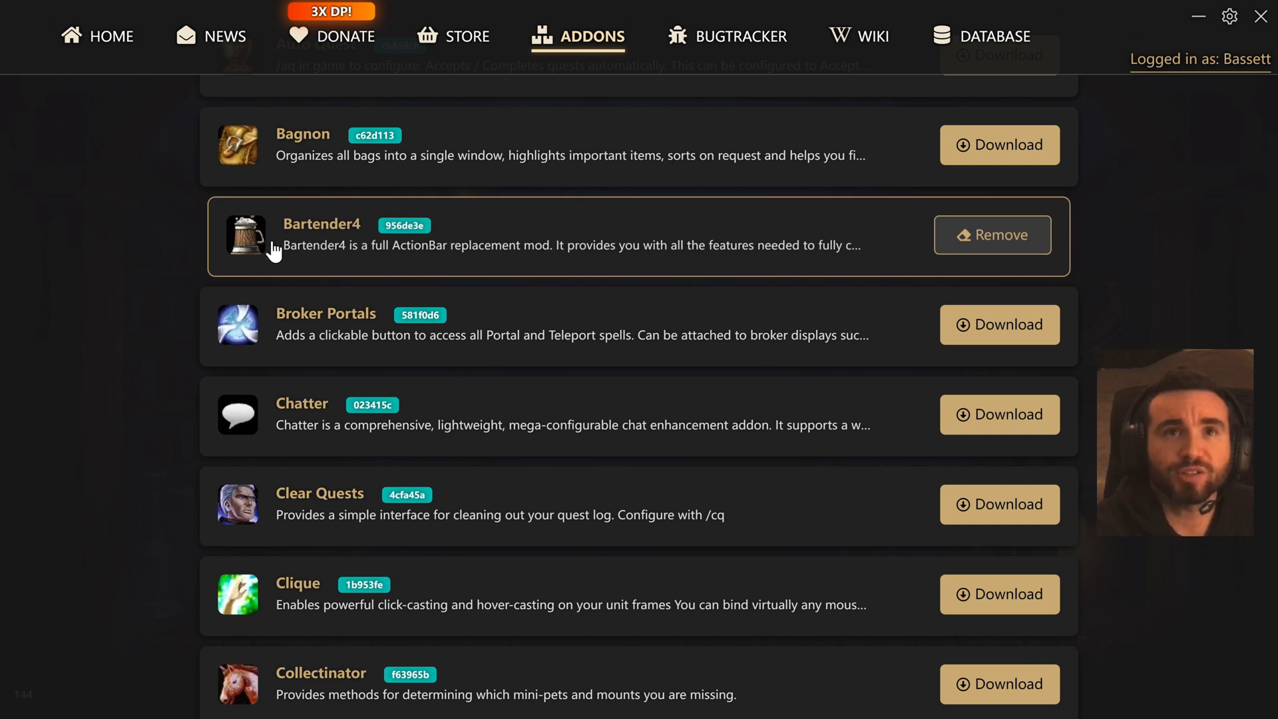
pyautogui.click(1198, 23)
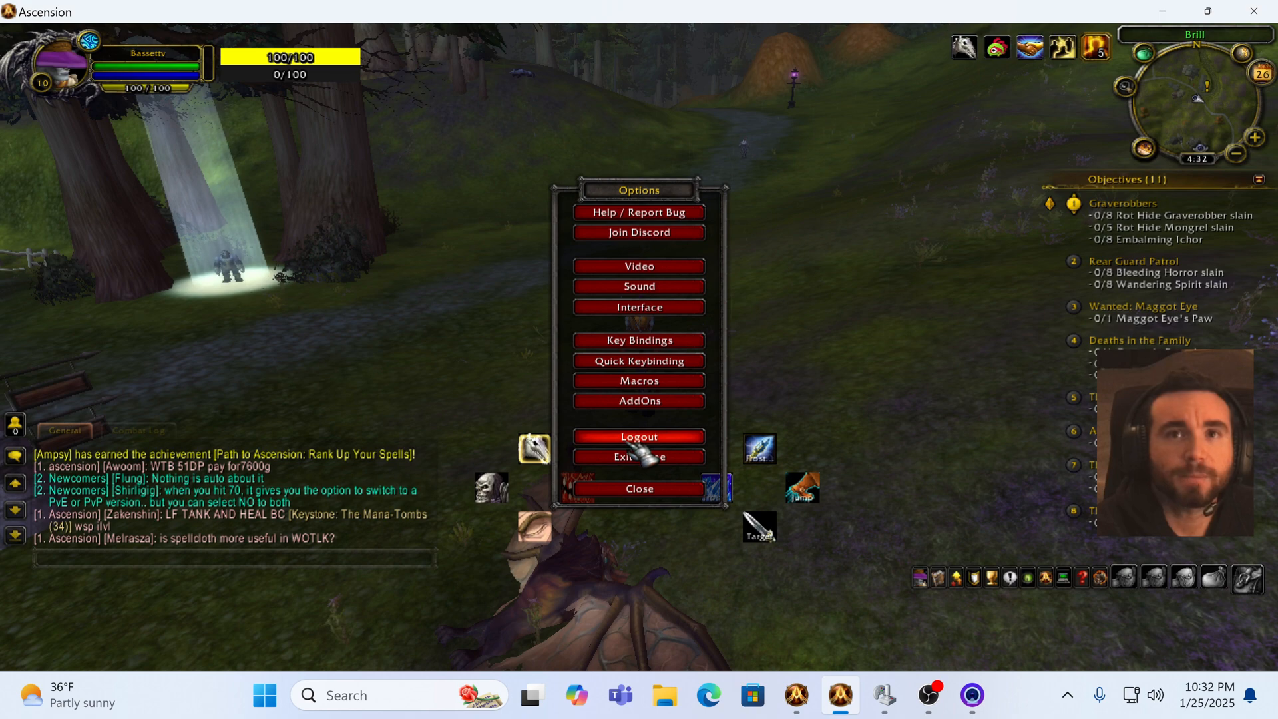
# Step: Open the AddOns list and apply it with Bartender4 disabled
pyautogui.click(646, 398)
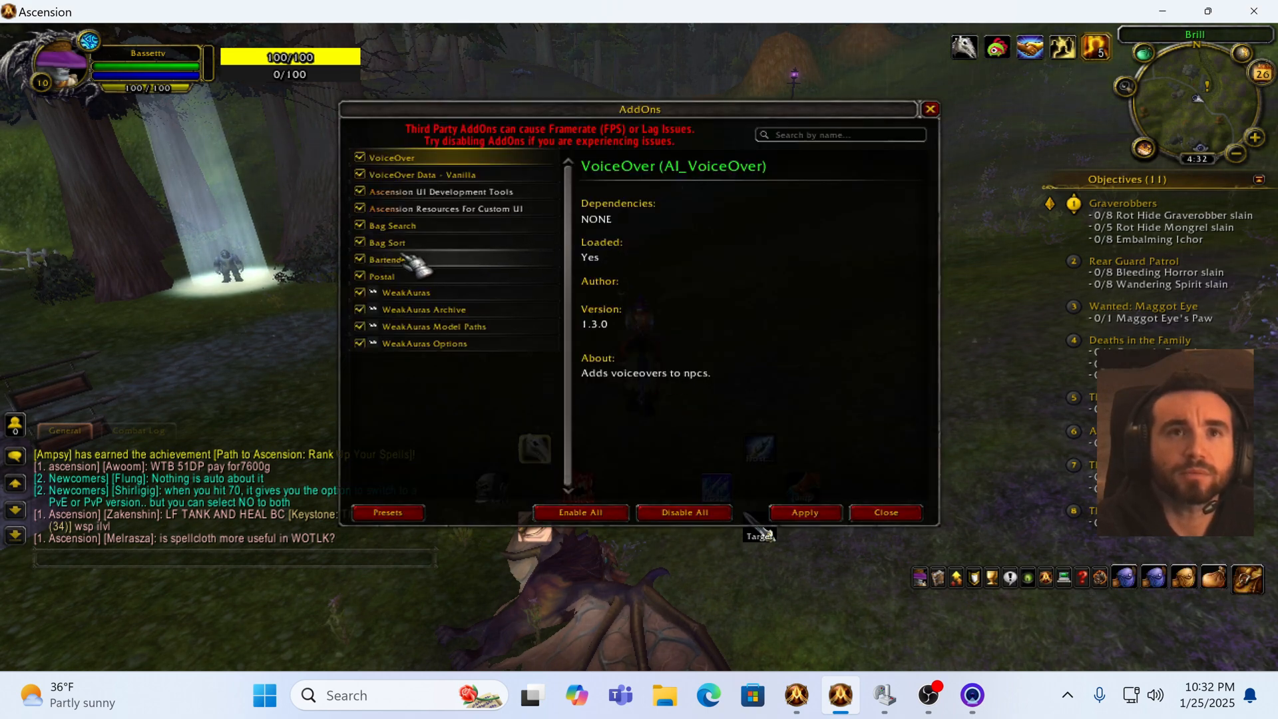
pyautogui.click(808, 518)
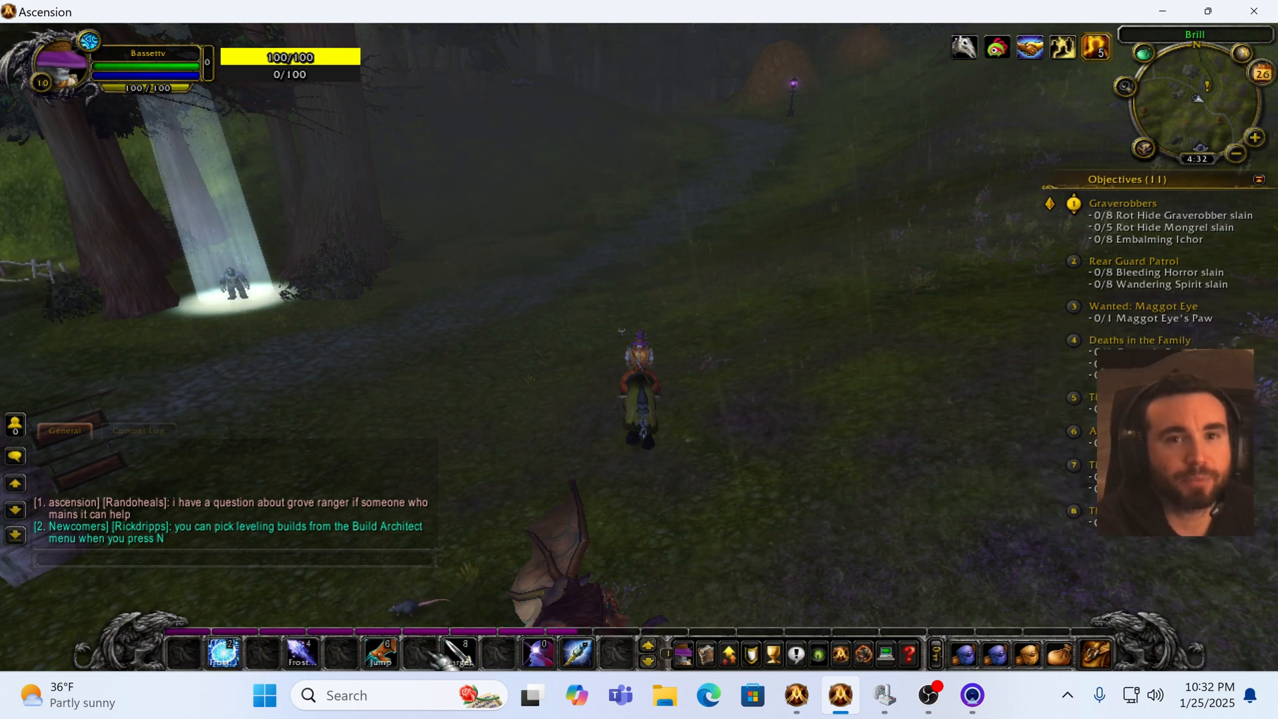
# Step: Cycle through the pages of the default action bar
pyautogui.click(648, 646)
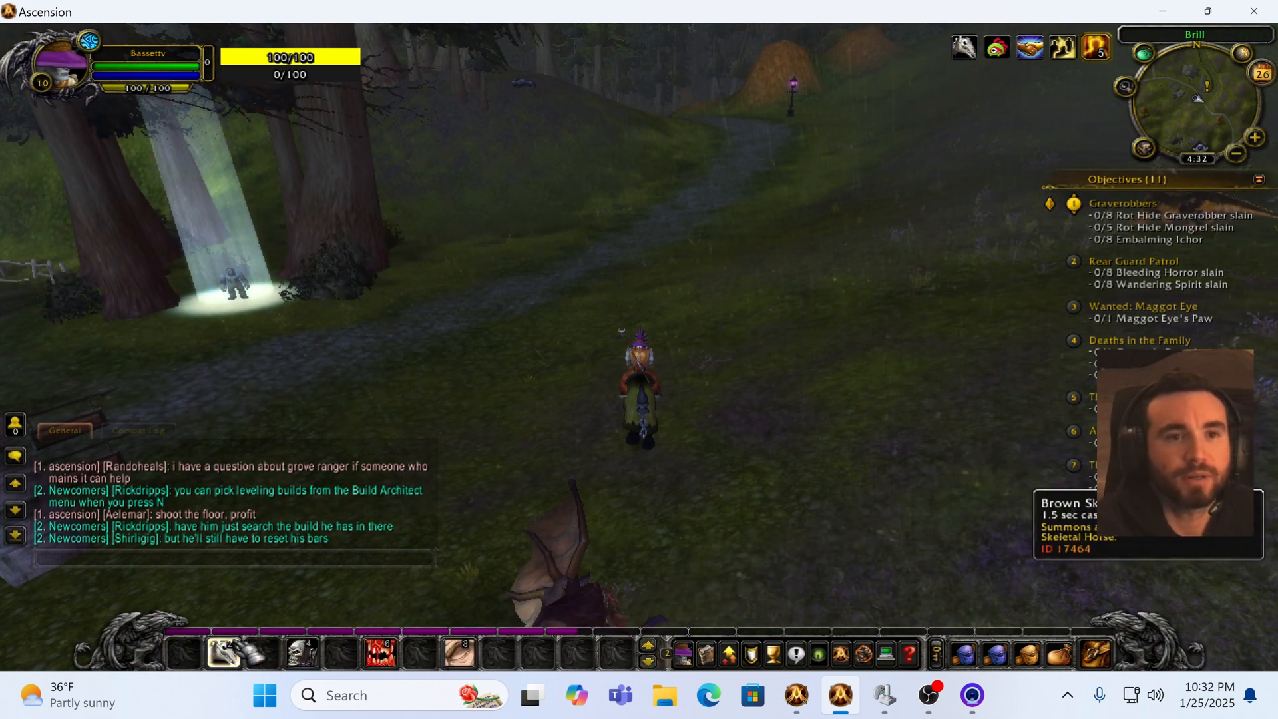
pyautogui.click(648, 646)
pyautogui.click(648, 646)
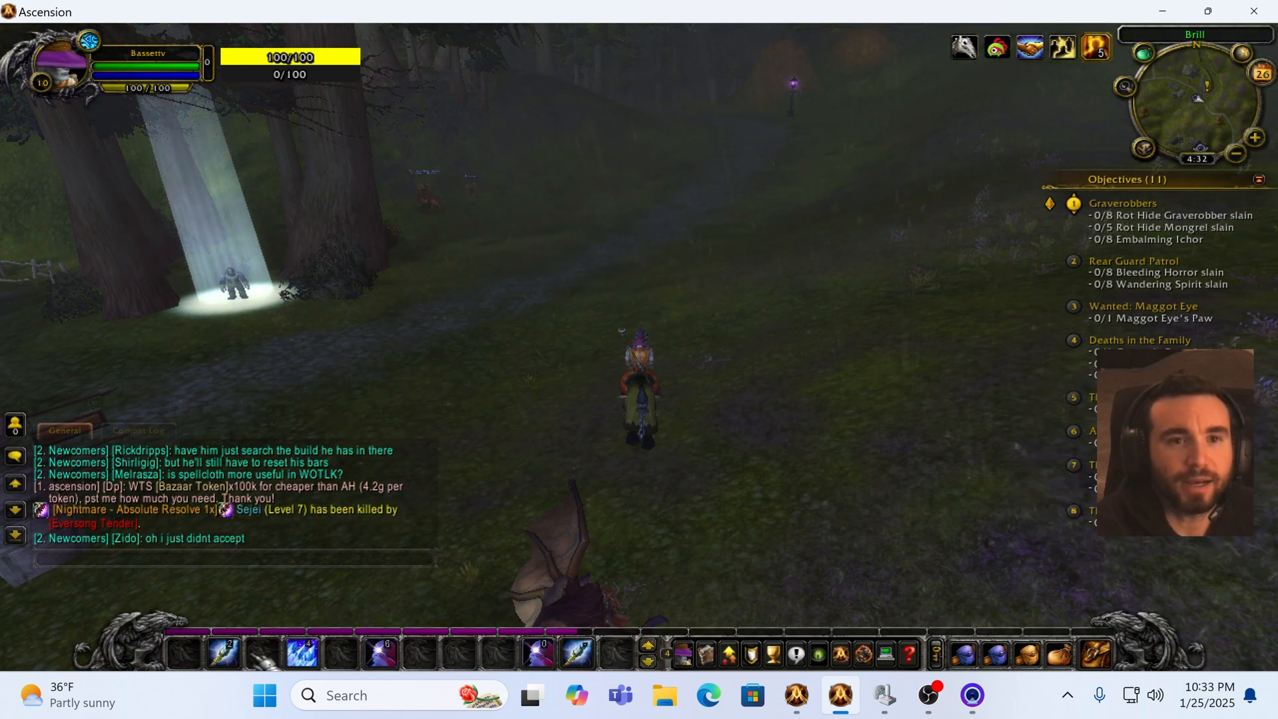
pyautogui.click(649, 644)
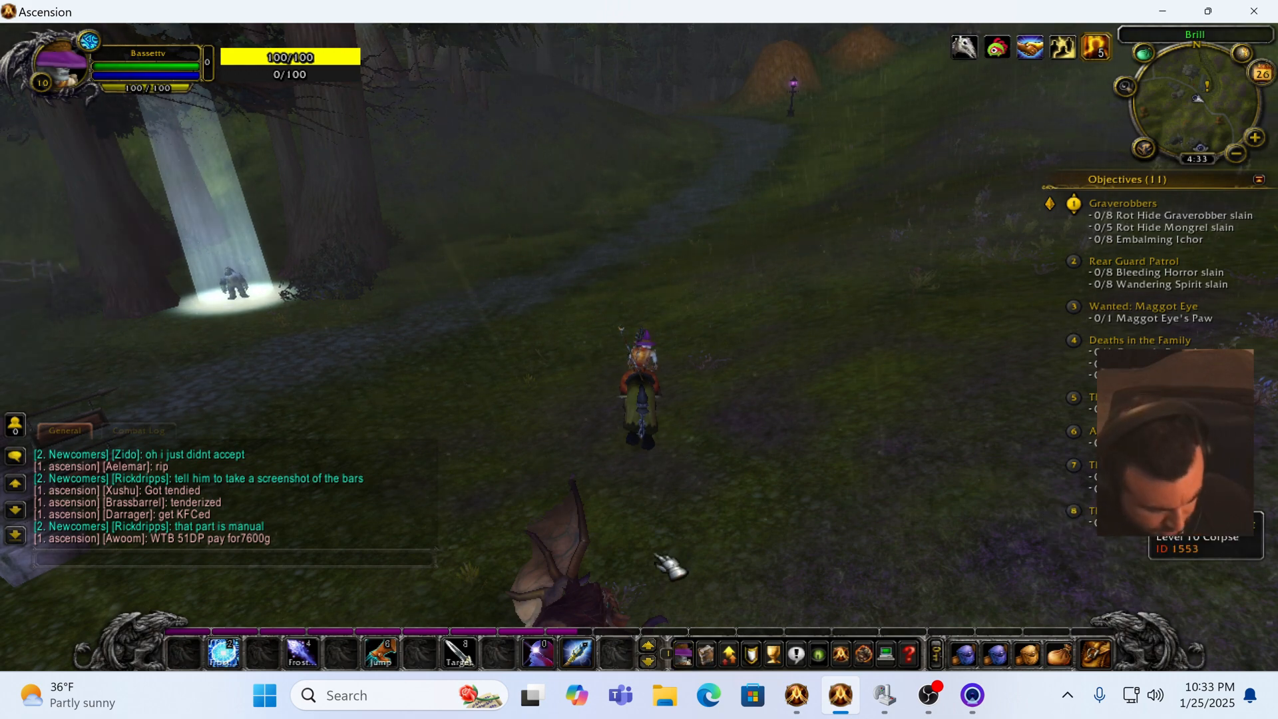
# Step: Reopen the AddOns list and apply it with Bartender4 enabled again
pyautogui.press('Escape')
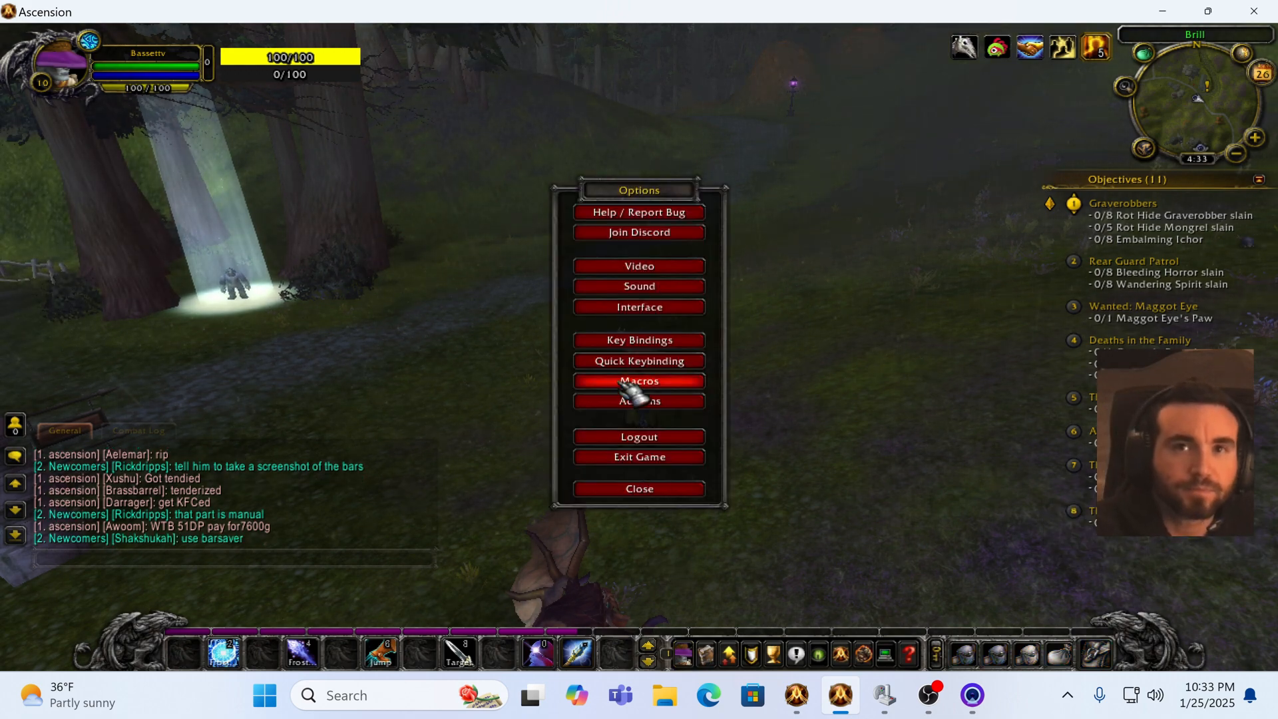
pyautogui.click(636, 401)
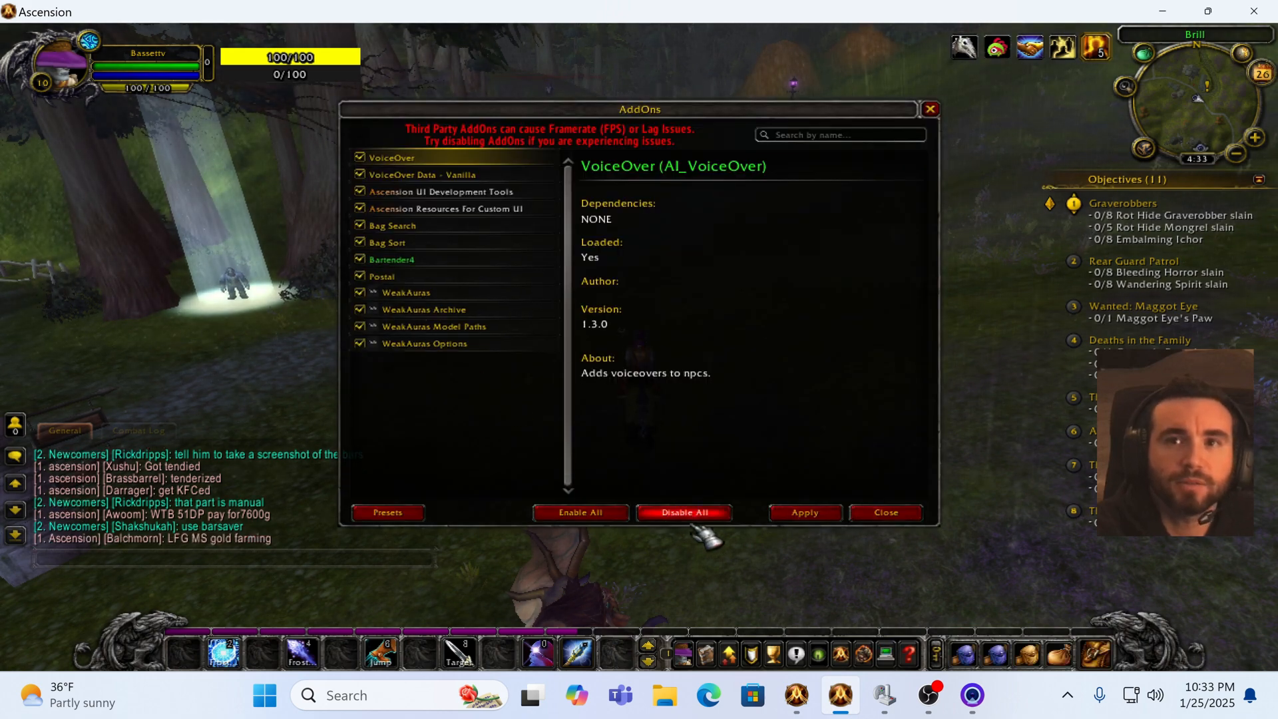
pyautogui.click(802, 514)
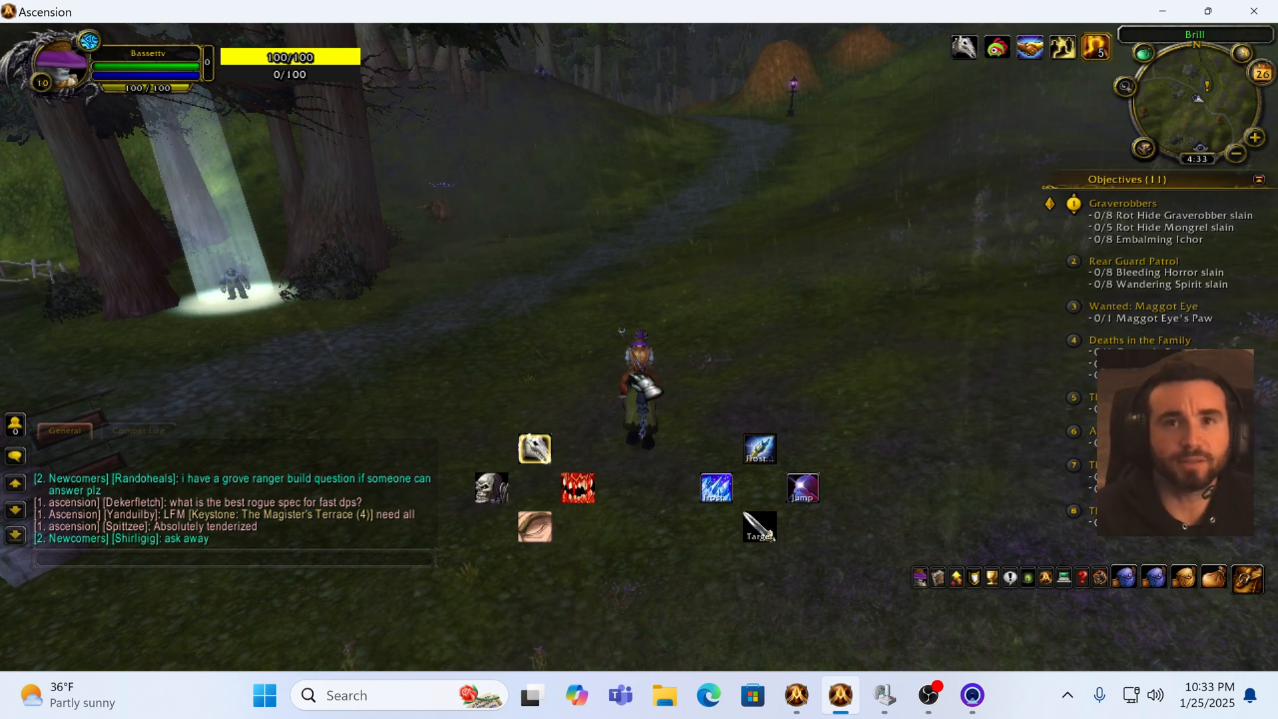
# Step: Move the character around the field with the mapped movement keys and trigger abilities 1 and 2
pyautogui.press('w')
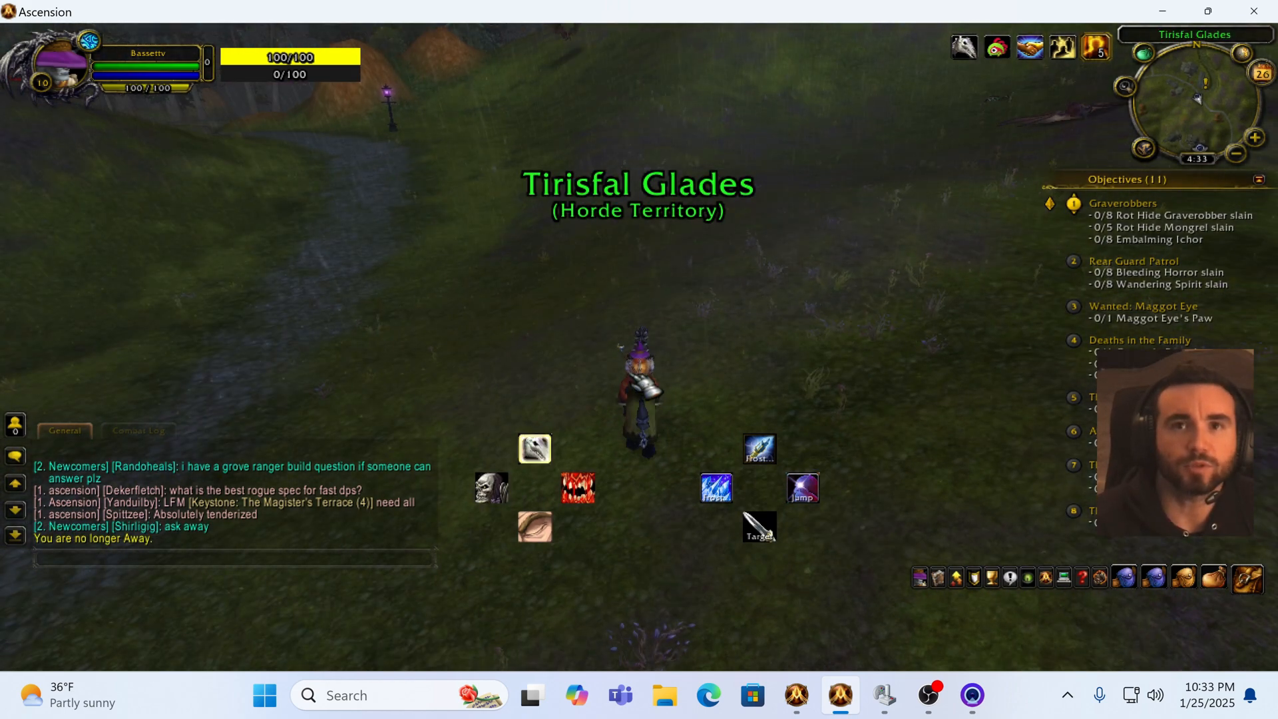
pyautogui.press('1')
pyautogui.press('w')
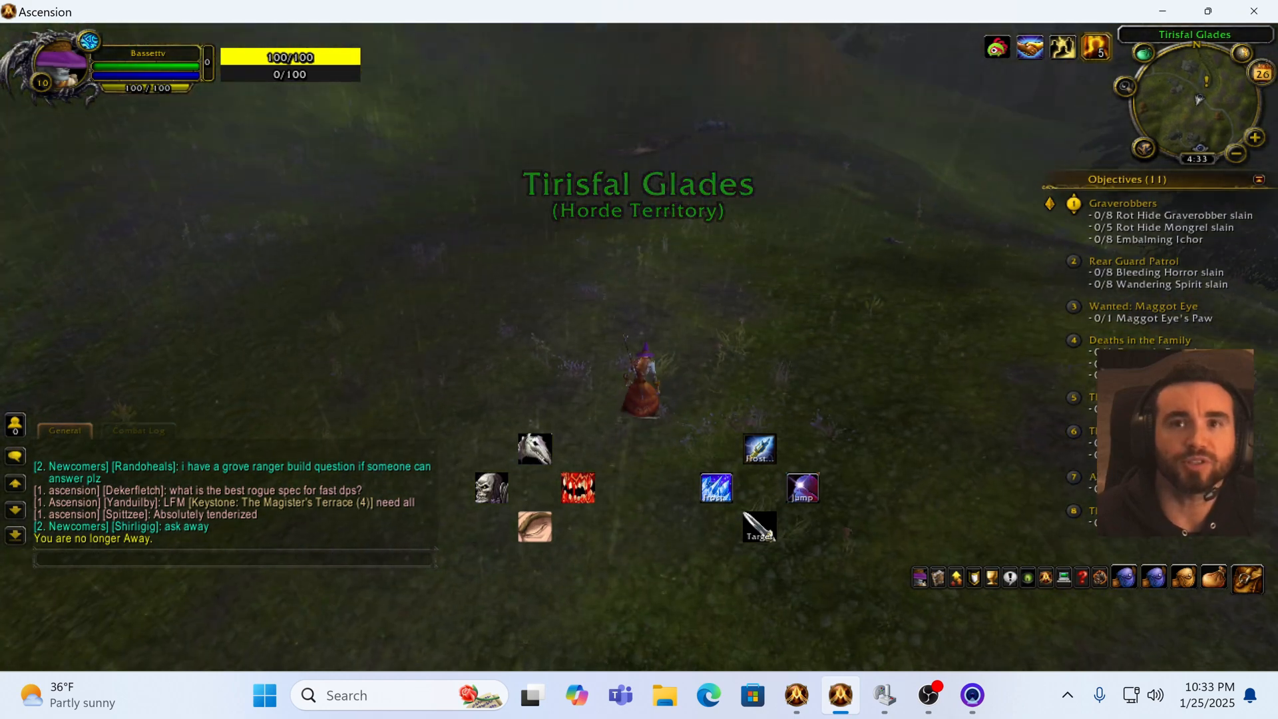
pyautogui.press('w')
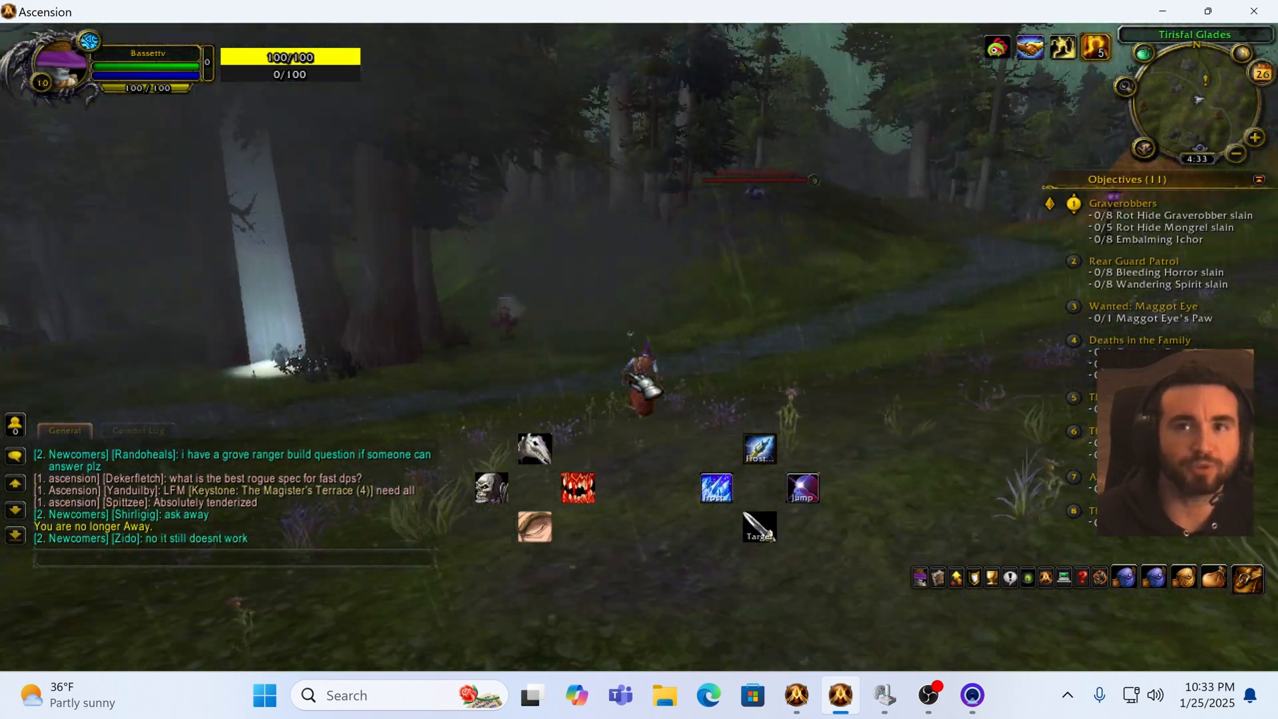
pyautogui.press('w')
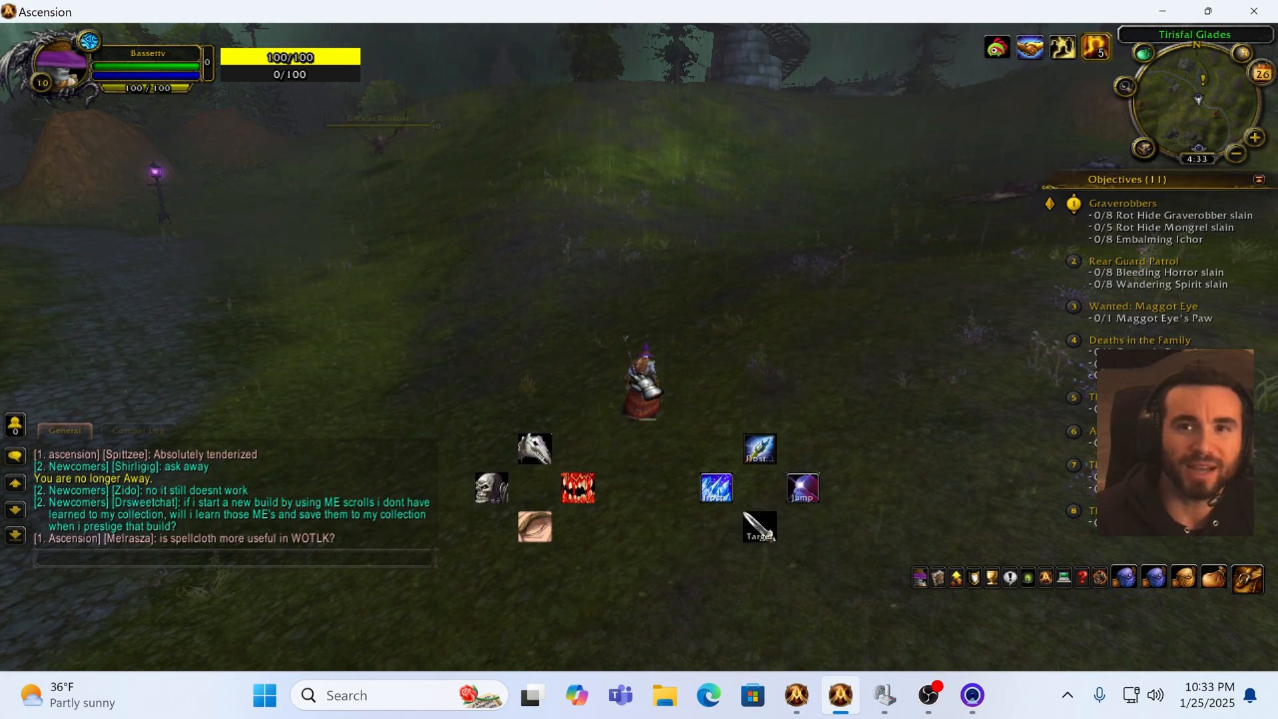
pyautogui.press('a')
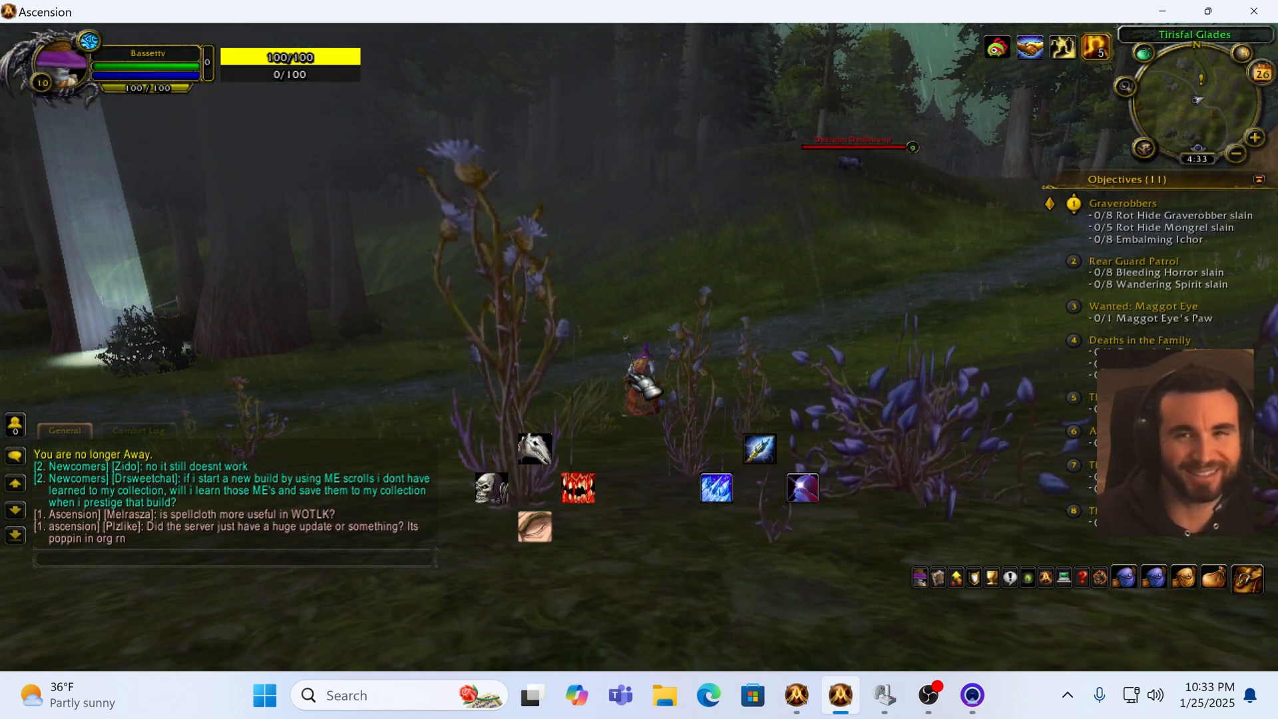
pyautogui.press('d')
pyautogui.press('d')
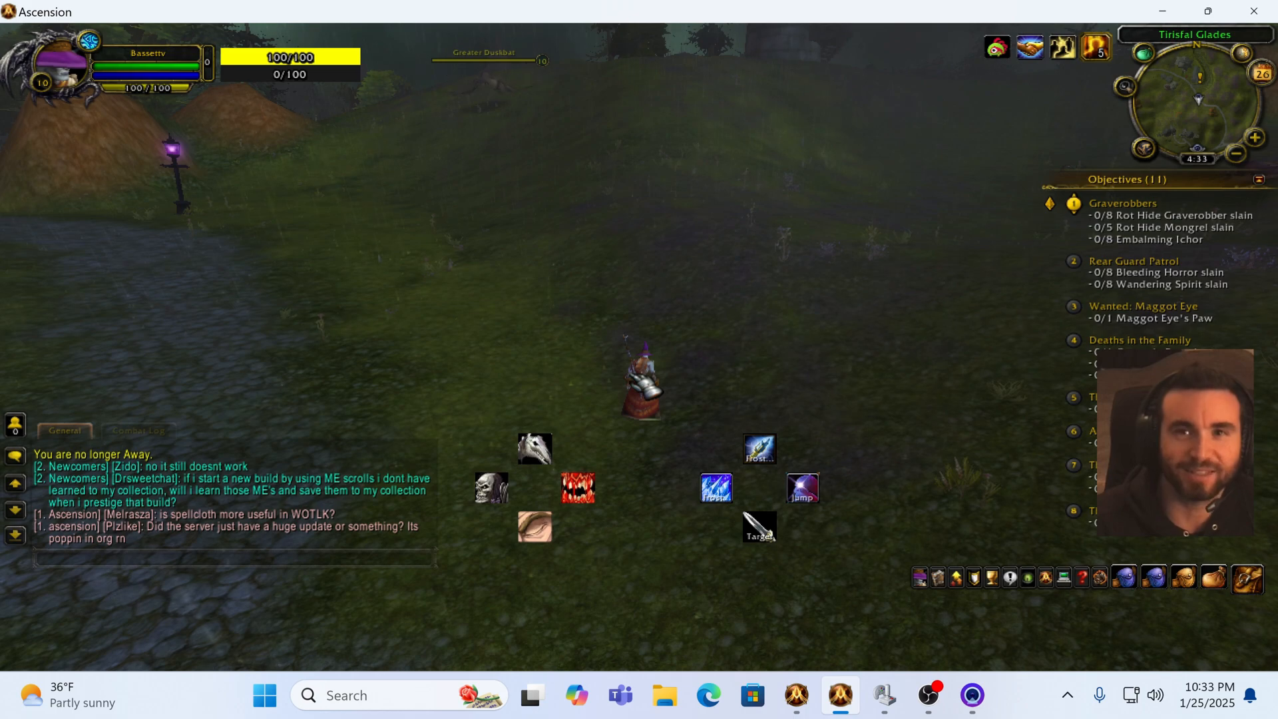
pyautogui.press('1')
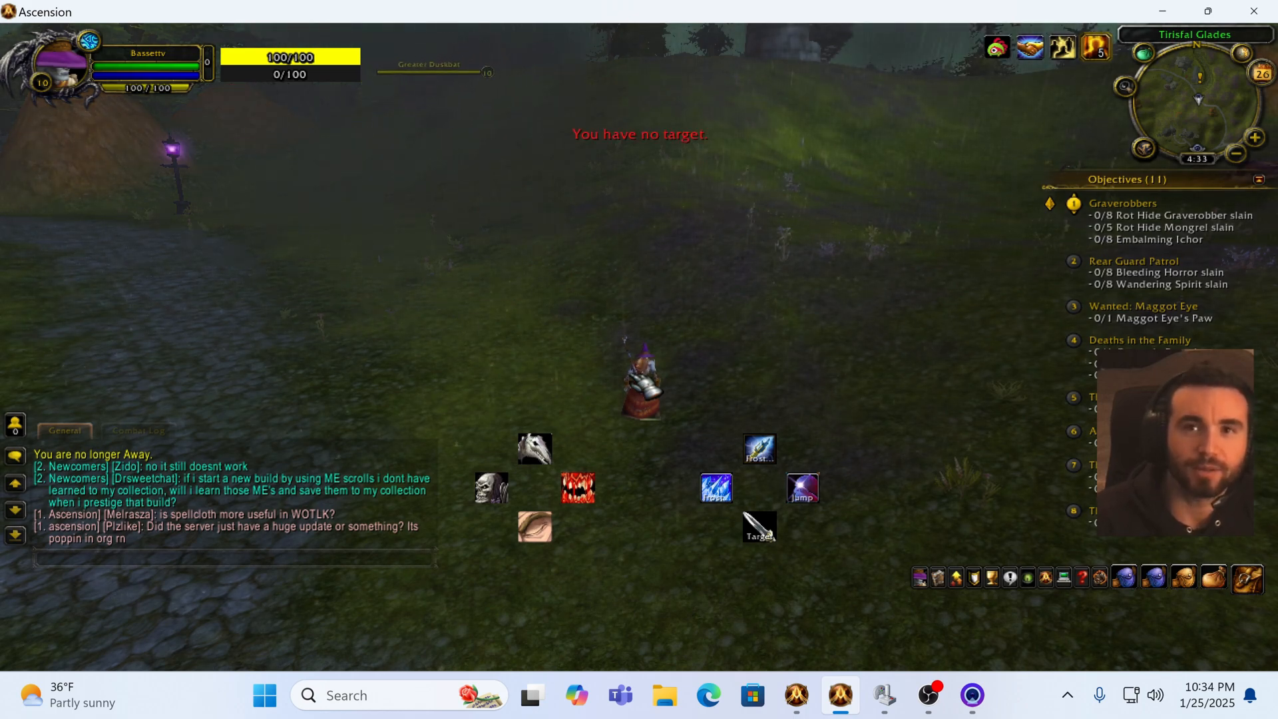
pyautogui.press('a')
pyautogui.press('1')
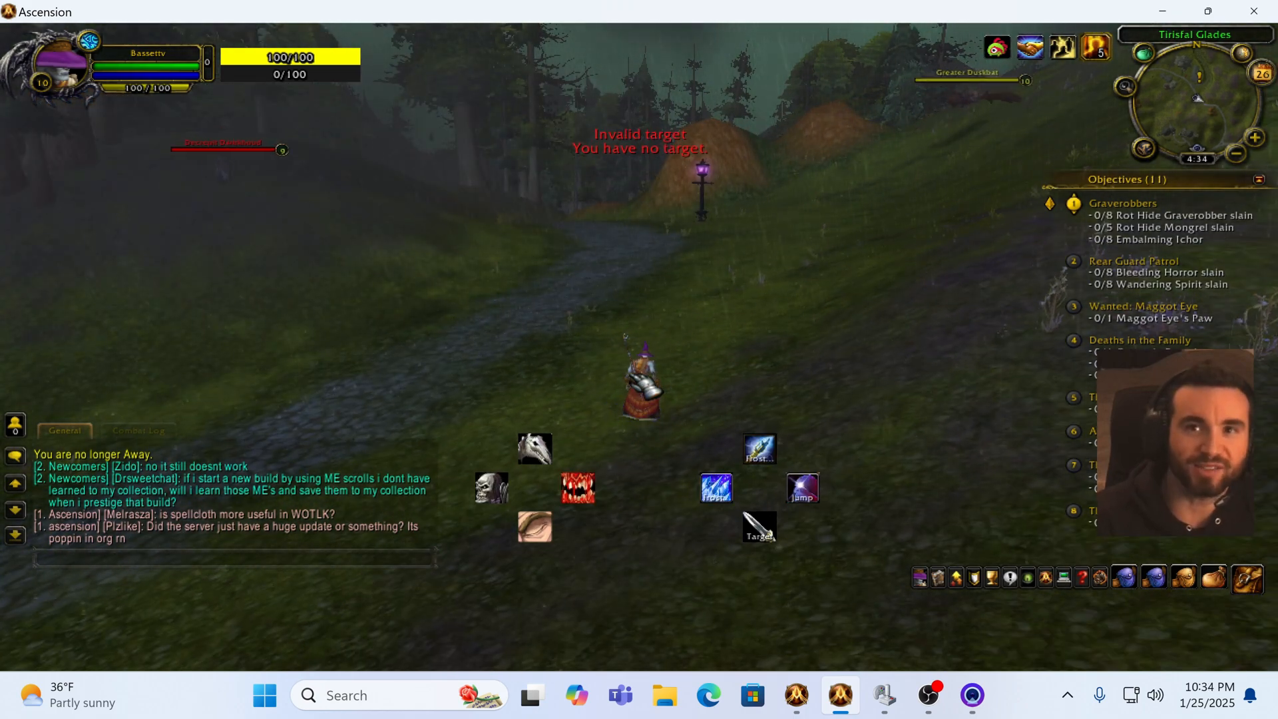
pyautogui.press('d')
pyautogui.press('d')
pyautogui.press('2')
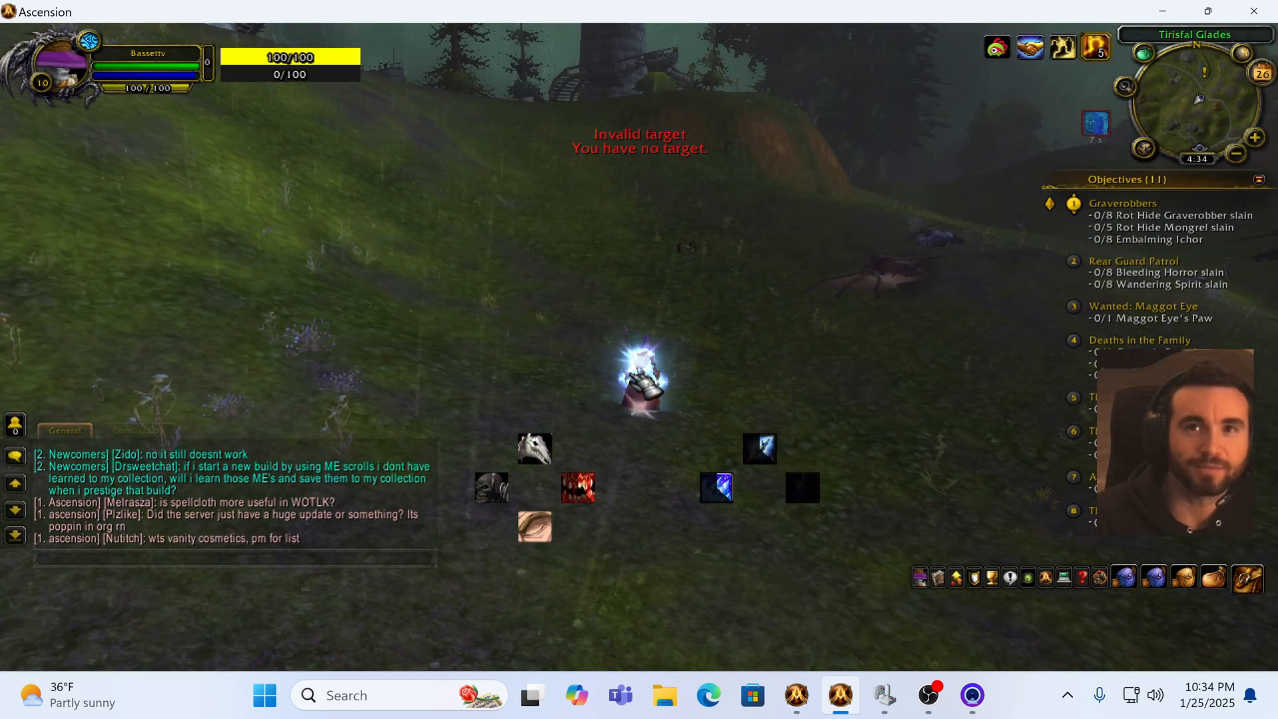
pyautogui.press('d')
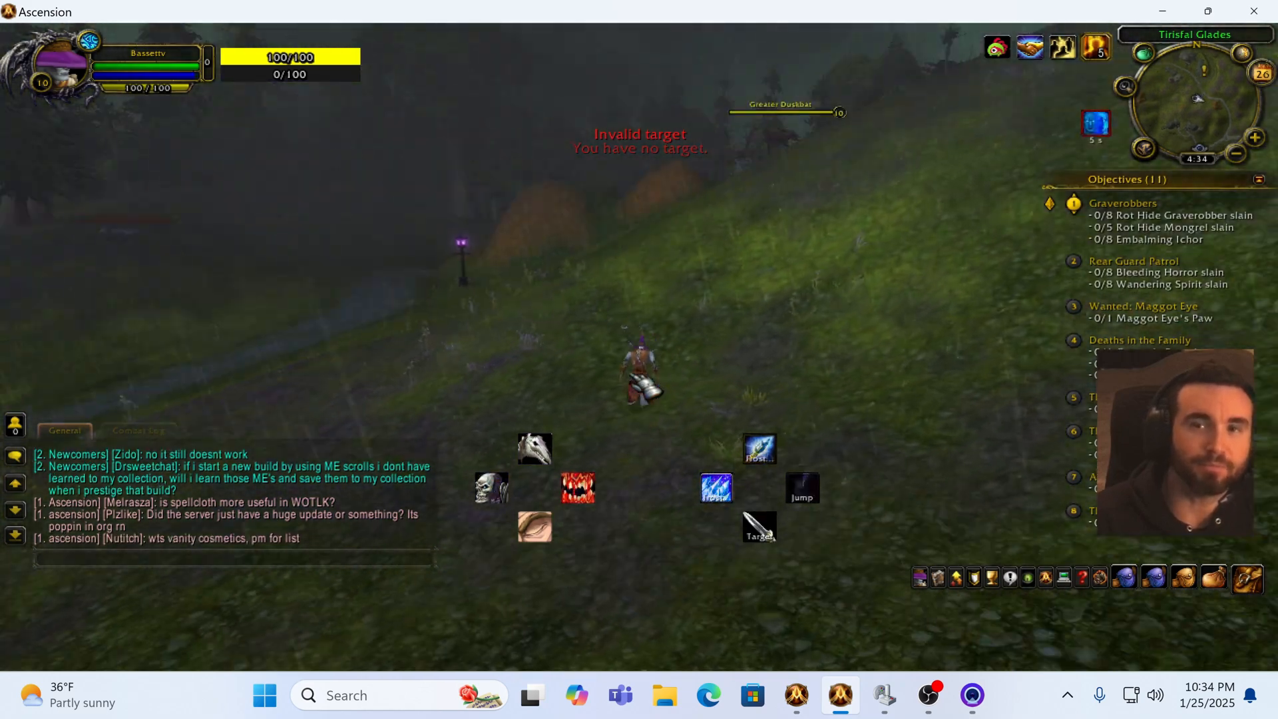
pyautogui.press('a')
pyautogui.press('d')
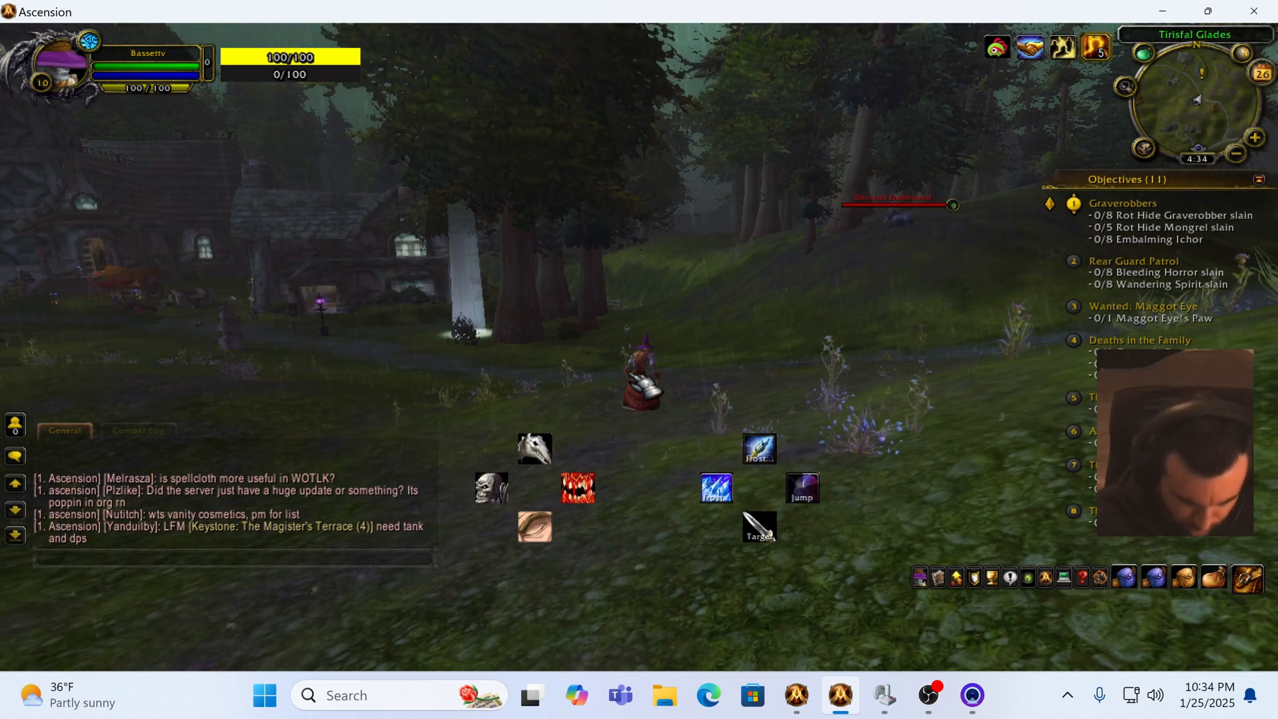
# Step: Open the Bartender4 configuration with the /bartender command and move and resize its window toward the left side
pyautogui.write('/ba')
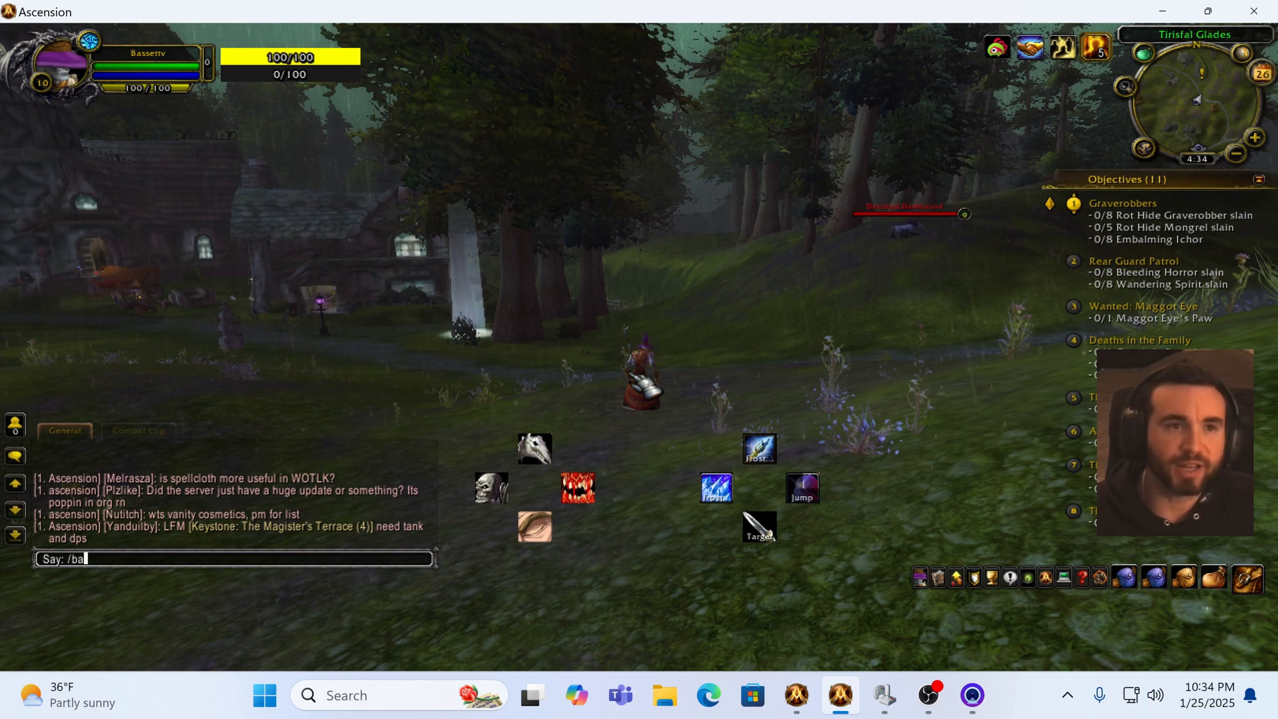
pyautogui.write('rtender')
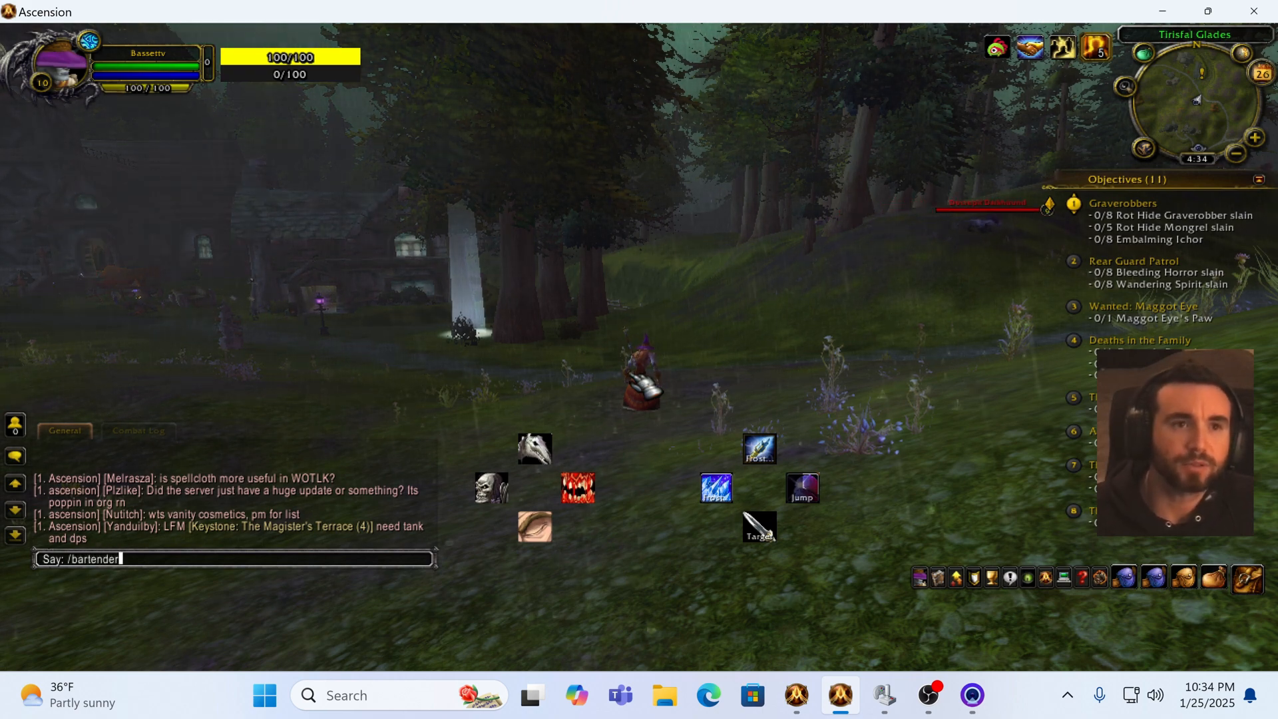
pyautogui.press('Return')
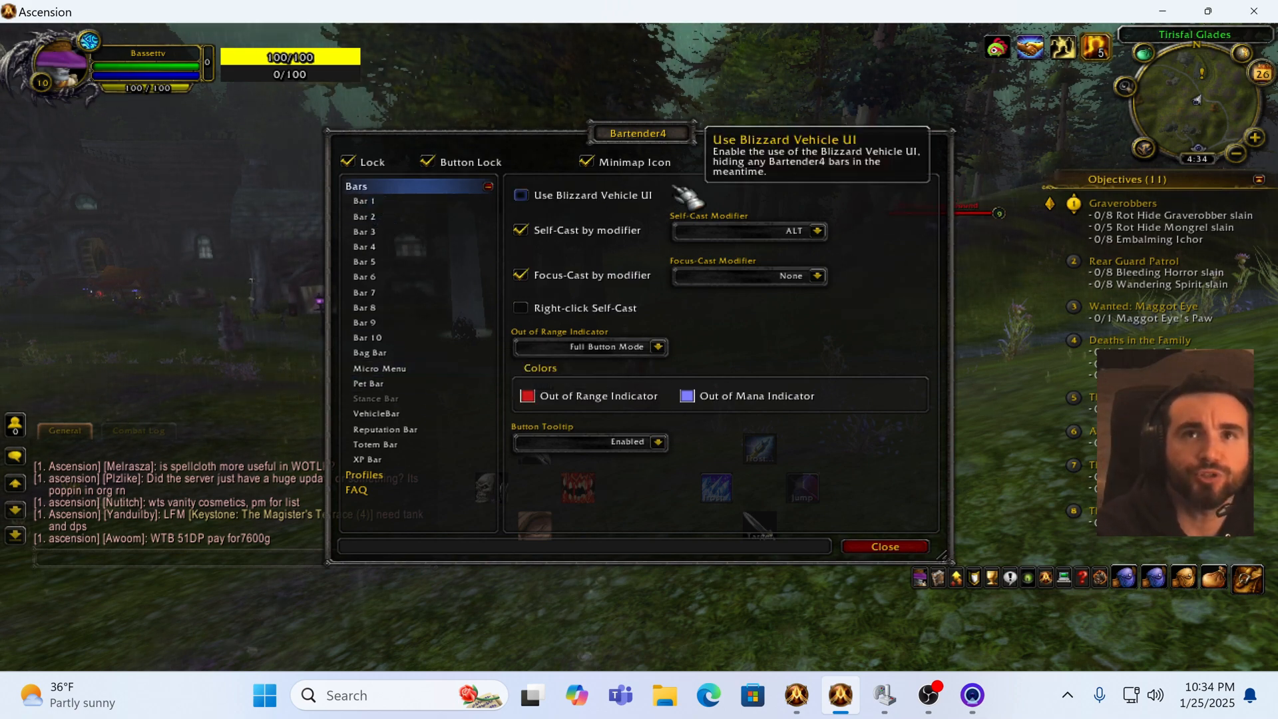
pyautogui.moveTo(665, 136); pyautogui.dragTo(337, 150)
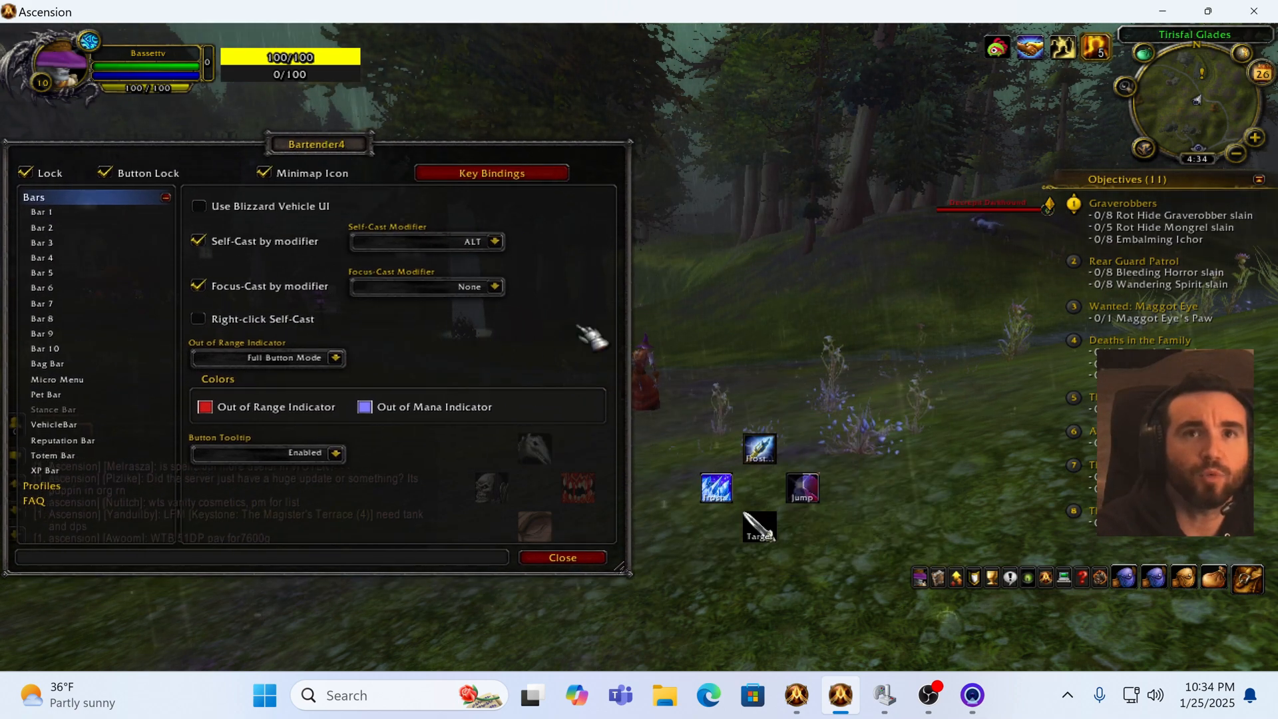
pyautogui.moveTo(642, 363); pyautogui.dragTo(392, 426)
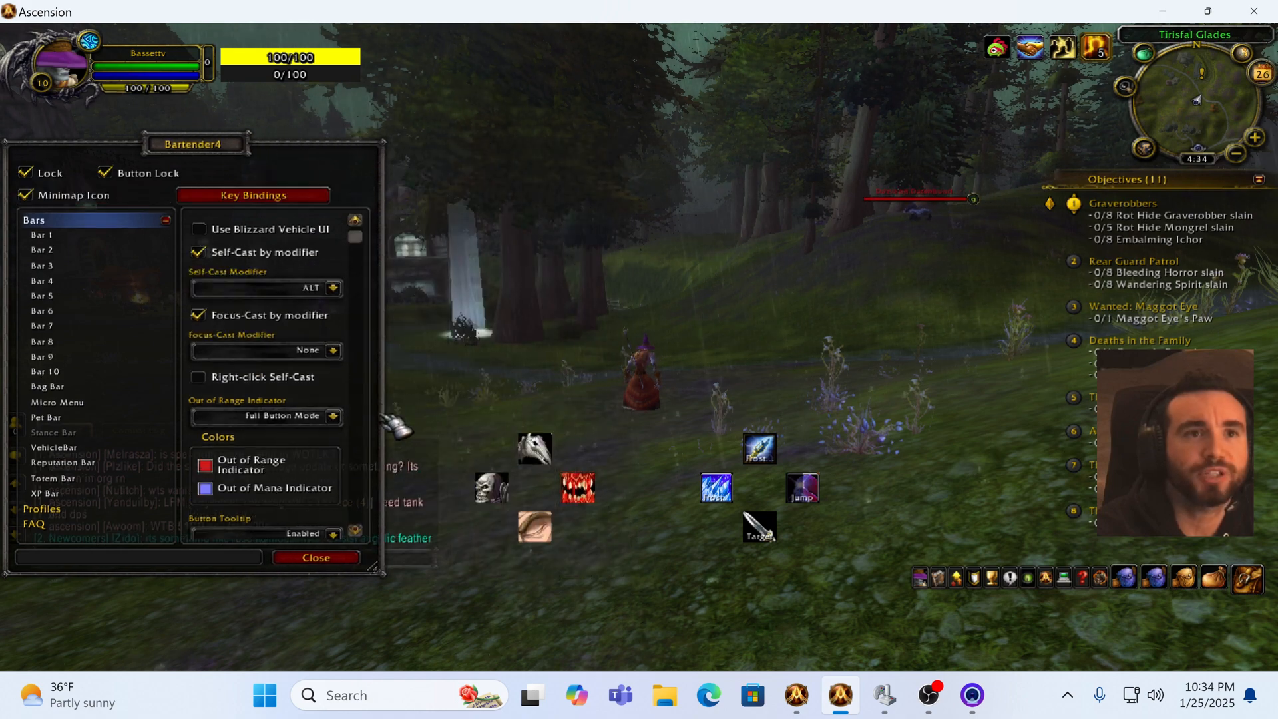
pyautogui.moveTo(375, 569); pyautogui.dragTo(402, 662)
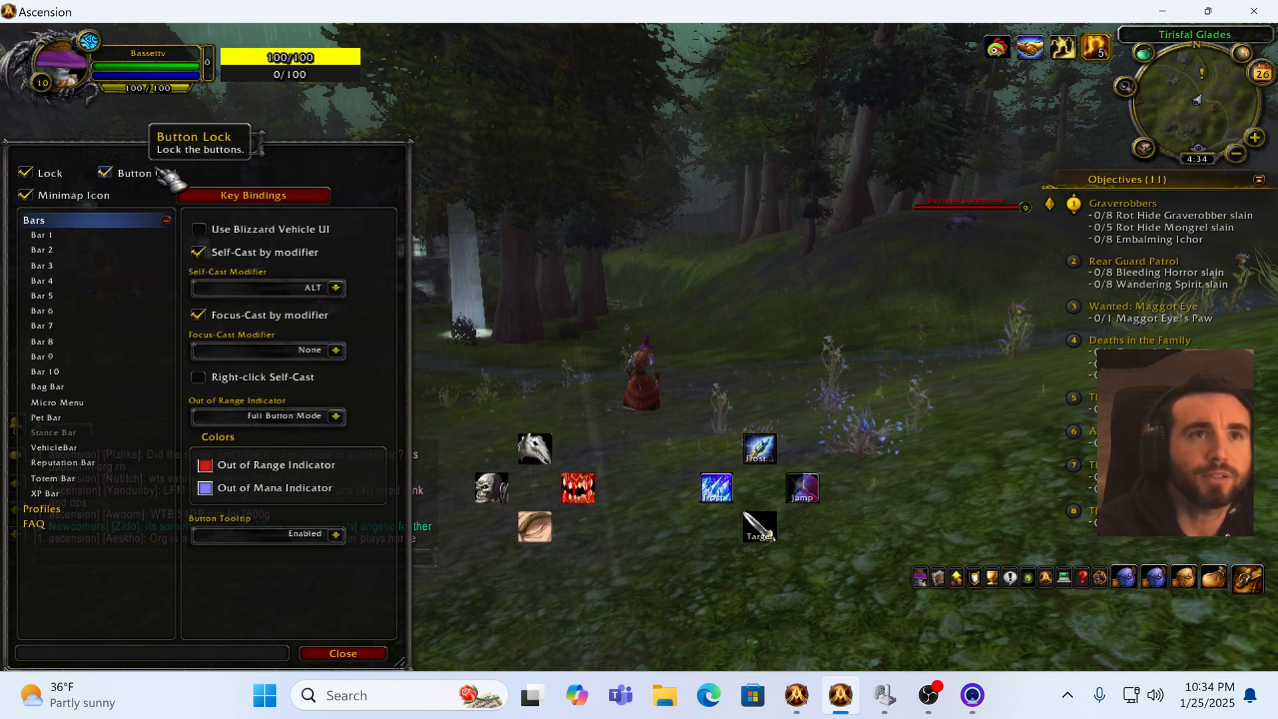
# Step: Unlock the Bartender bars and nudge Bar 4 slightly to the right
pyautogui.click(26, 173)
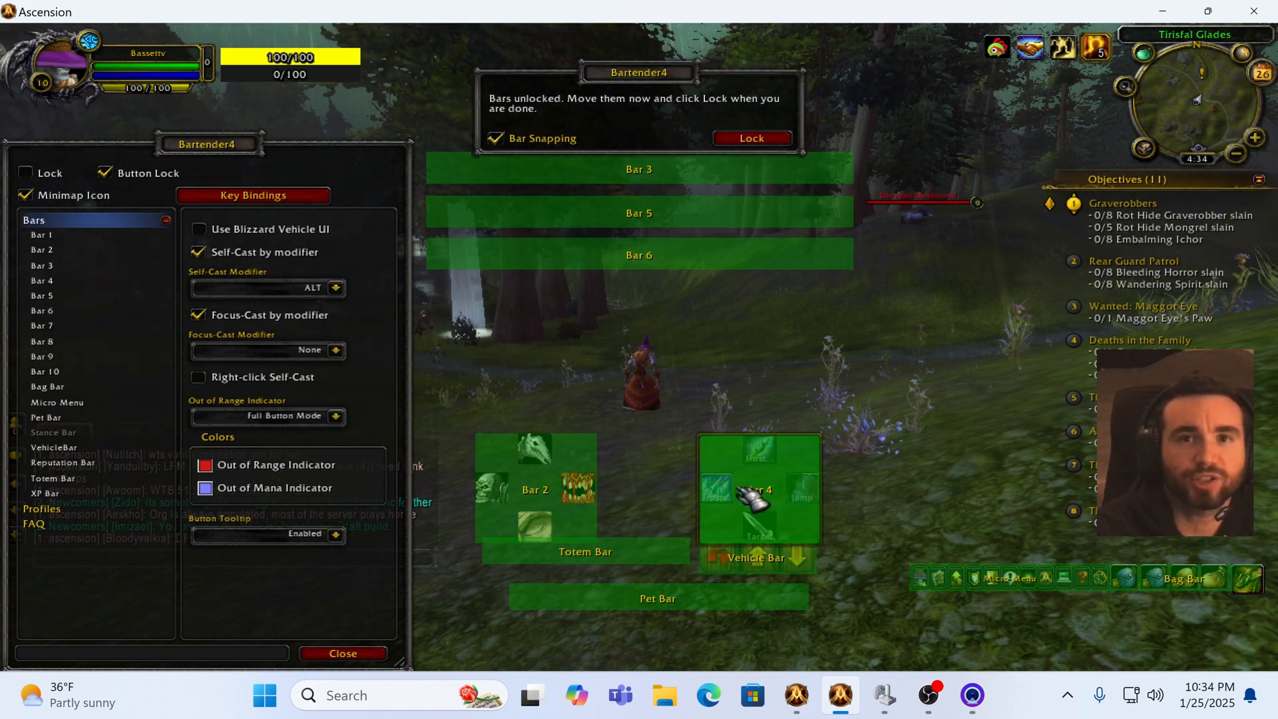
pyautogui.moveTo(766, 492); pyautogui.dragTo(793, 490)
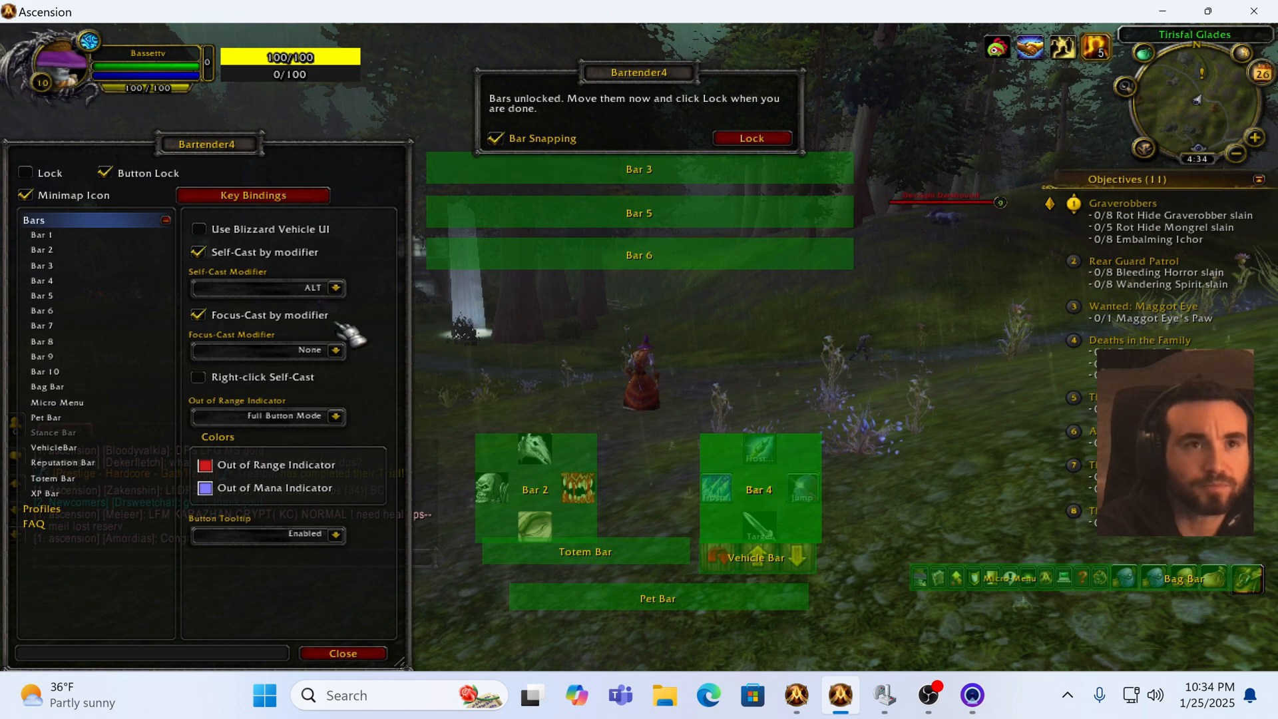
# Step: Open Bar 1's settings, scroll through its layout options, and enable its Button Grid
pyautogui.click(39, 235)
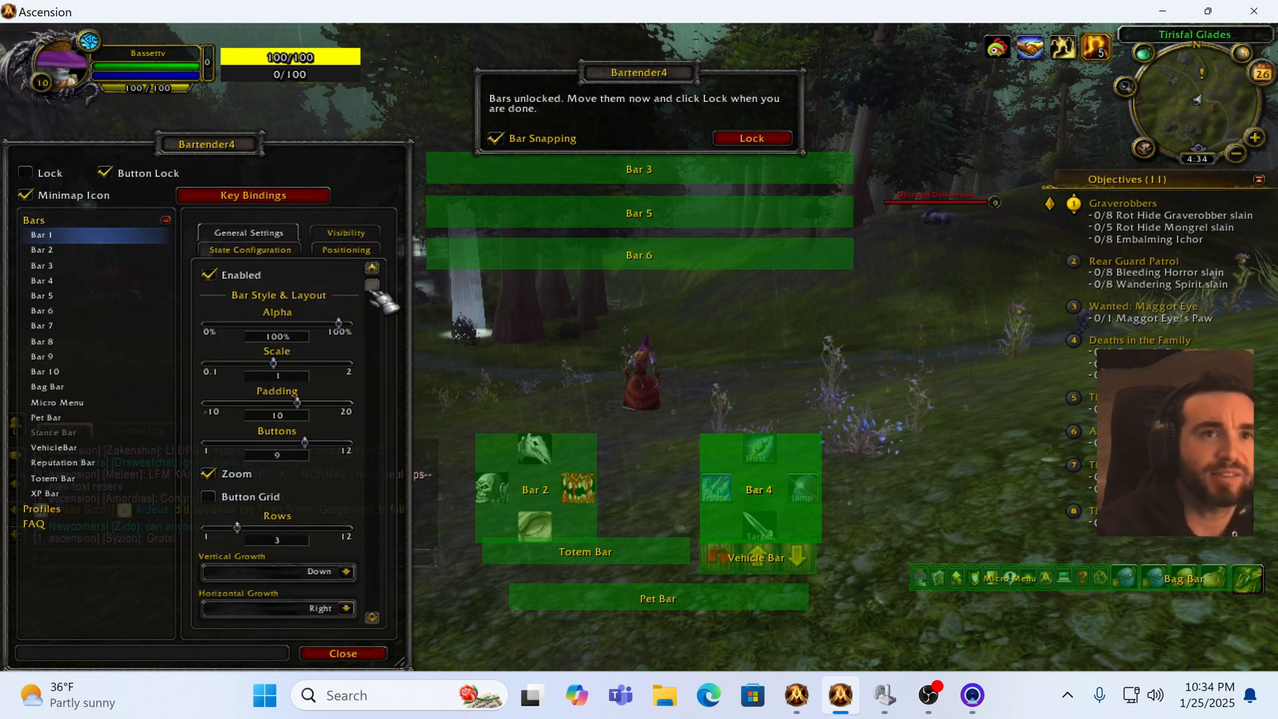
pyautogui.moveTo(373, 287); pyautogui.dragTo(376, 326)
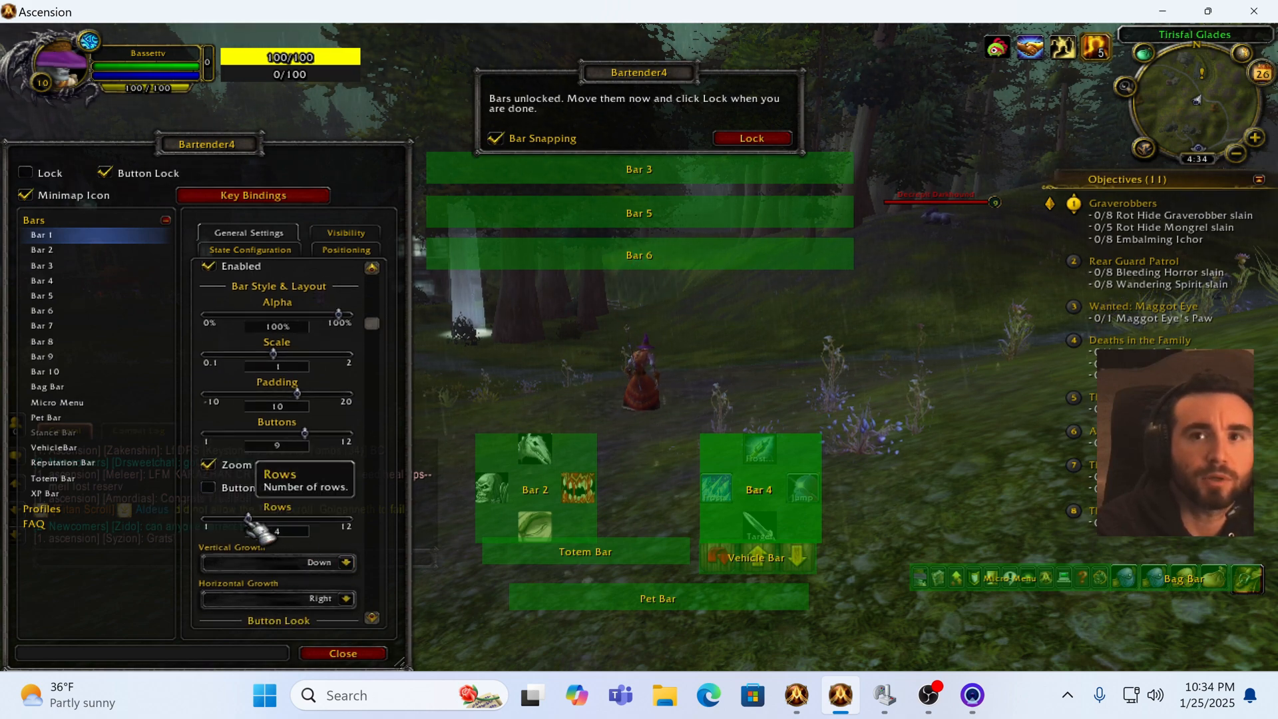
pyautogui.moveTo(249, 522)
pyautogui.mouseDown()
pyautogui.moveTo(333, 532)
pyautogui.moveTo(206, 527)
pyautogui.moveTo(240, 529)
pyautogui.mouseUp()
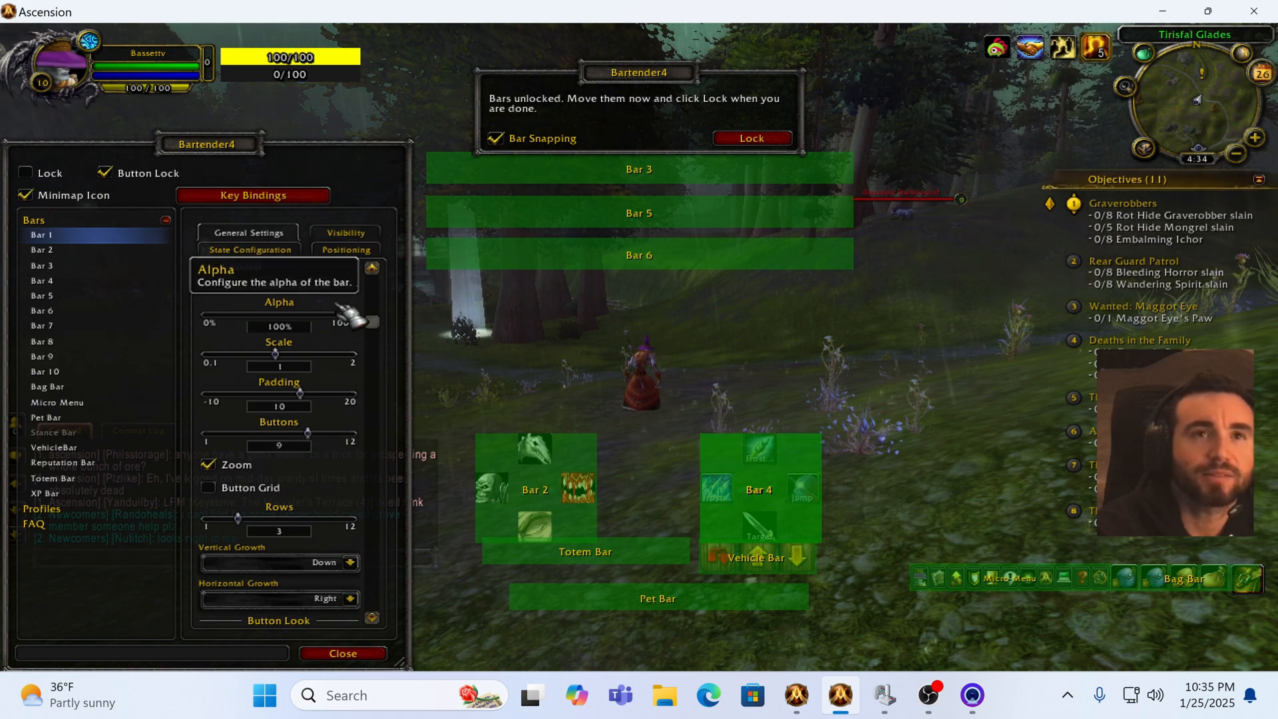
pyautogui.moveTo(374, 321); pyautogui.dragTo(375, 331)
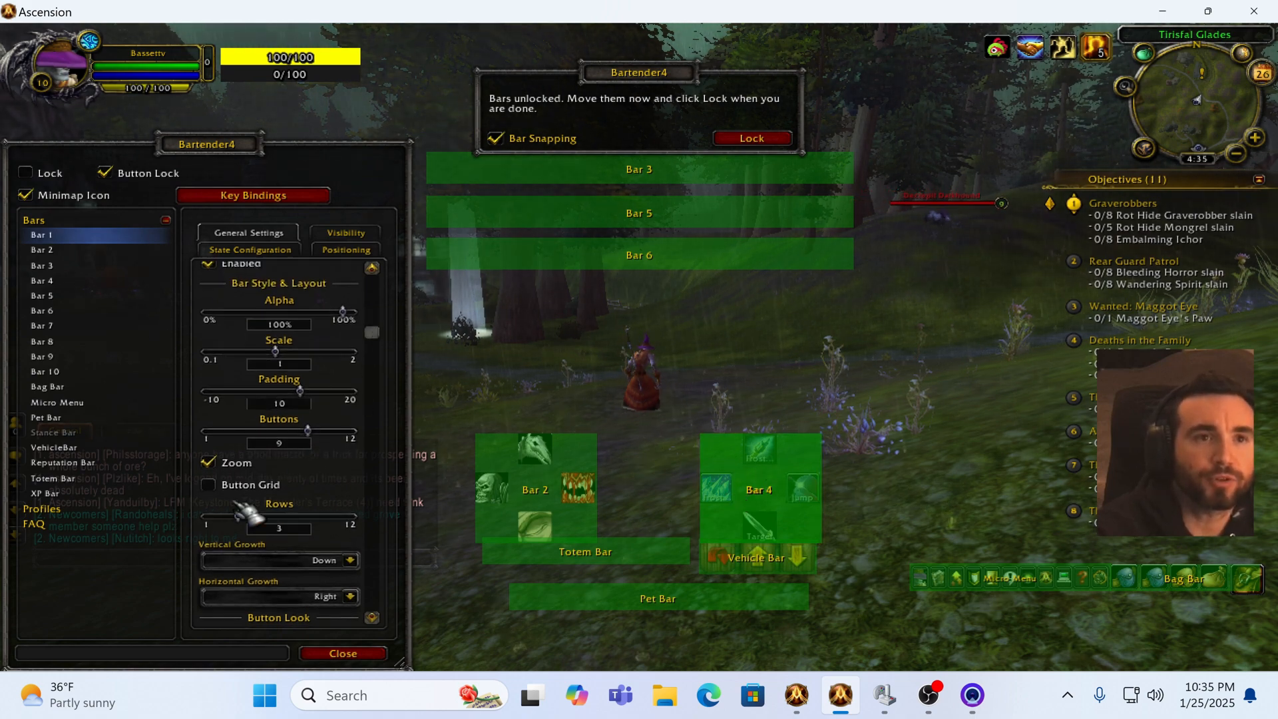
pyautogui.click(209, 484)
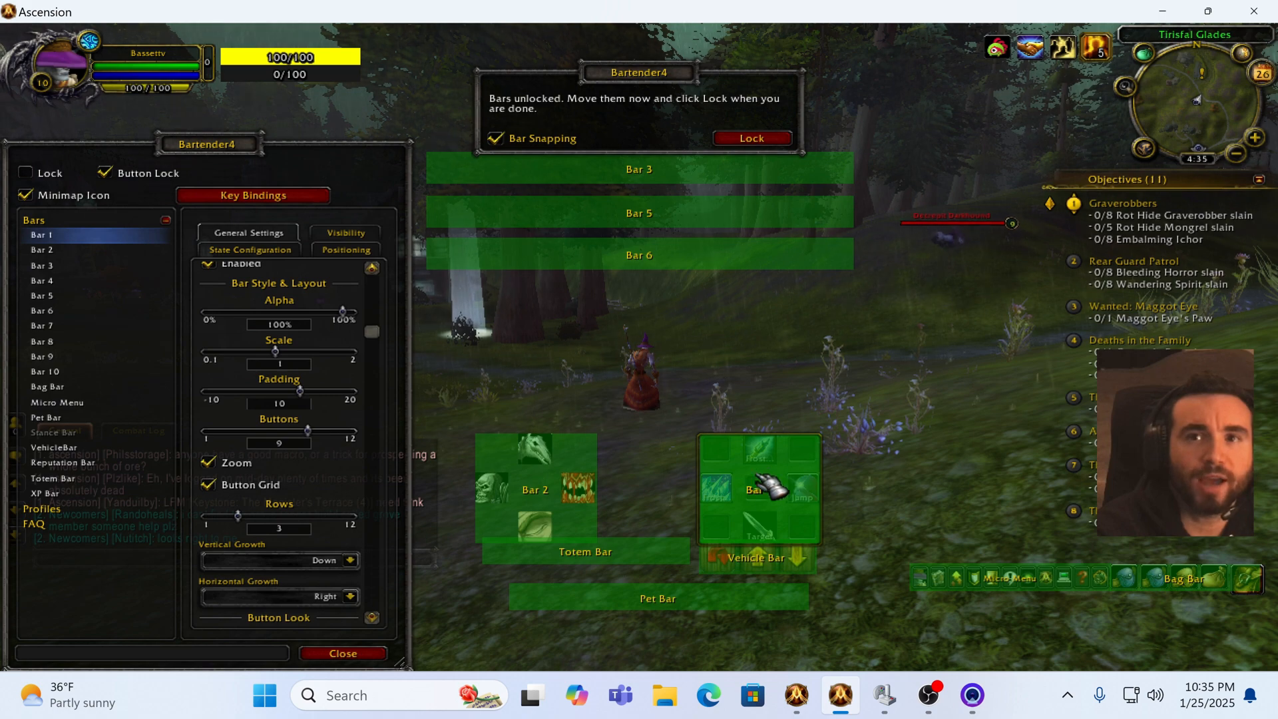
# Step: Lock the bars again, turn Bar 1's Button Grid back off, and close Bartender4
pyautogui.click(26, 173)
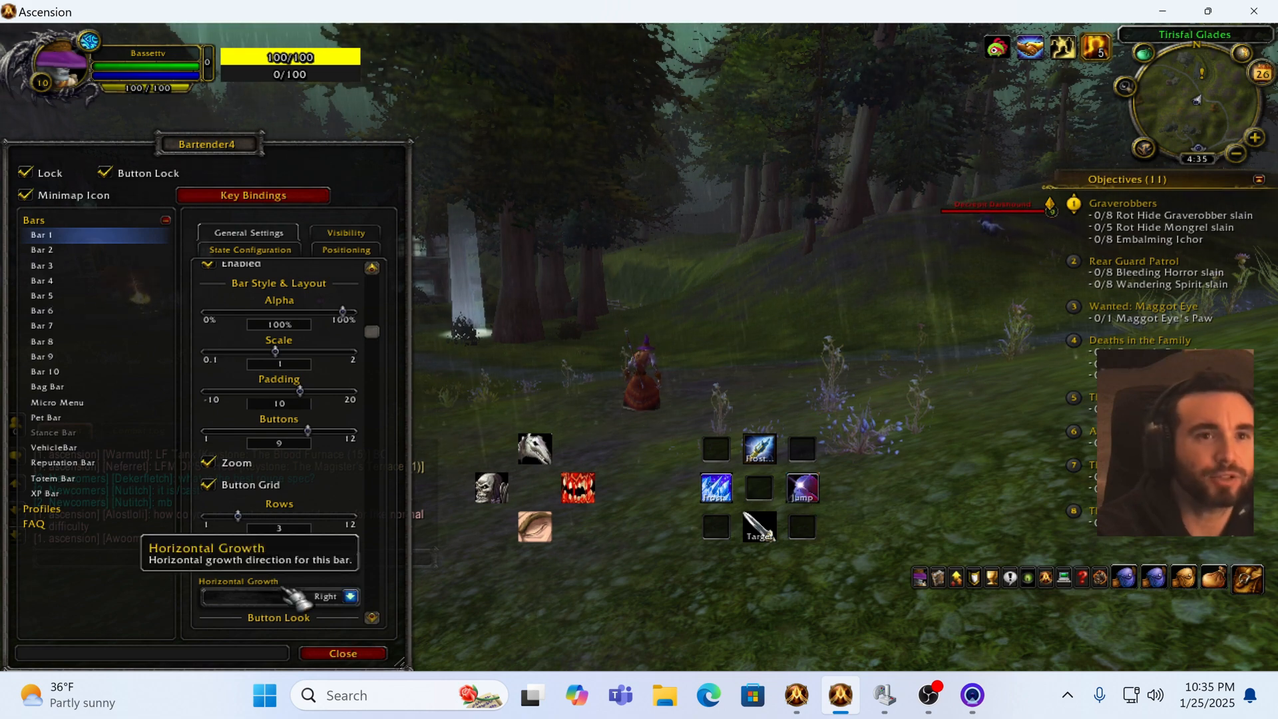
pyautogui.moveTo(368, 331); pyautogui.dragTo(370, 266)
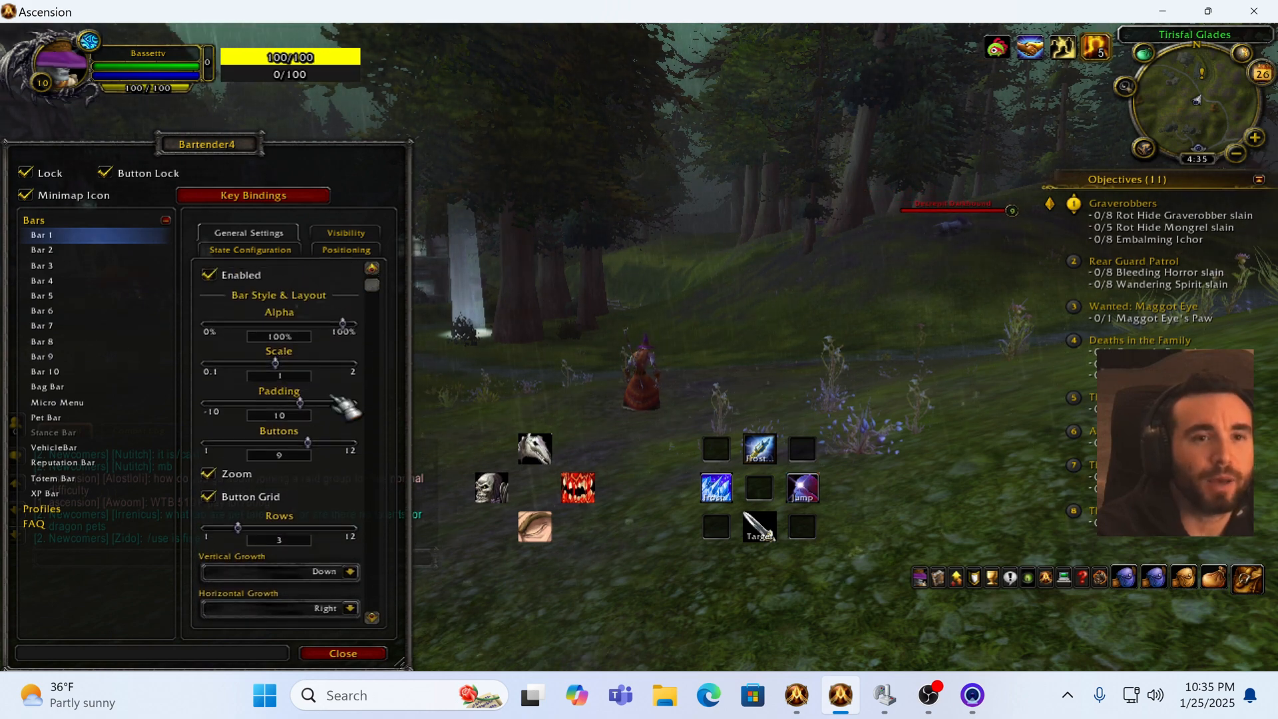
pyautogui.click(209, 497)
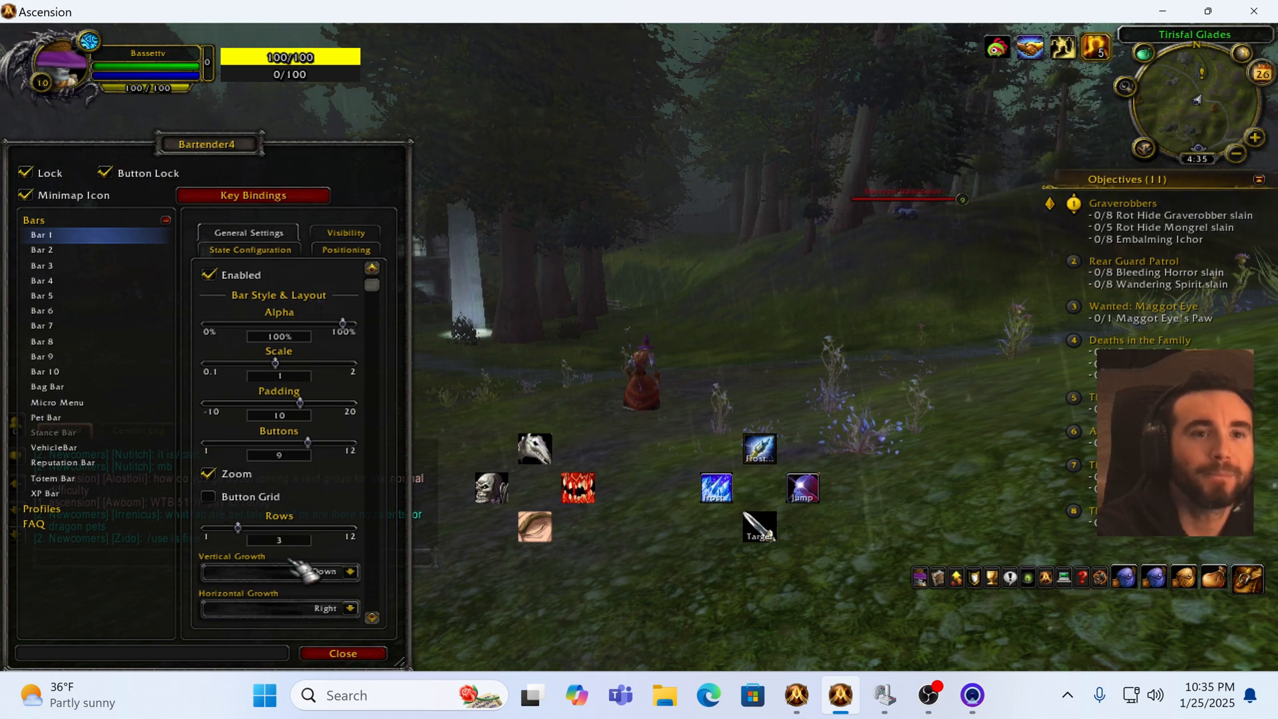
pyautogui.click(344, 653)
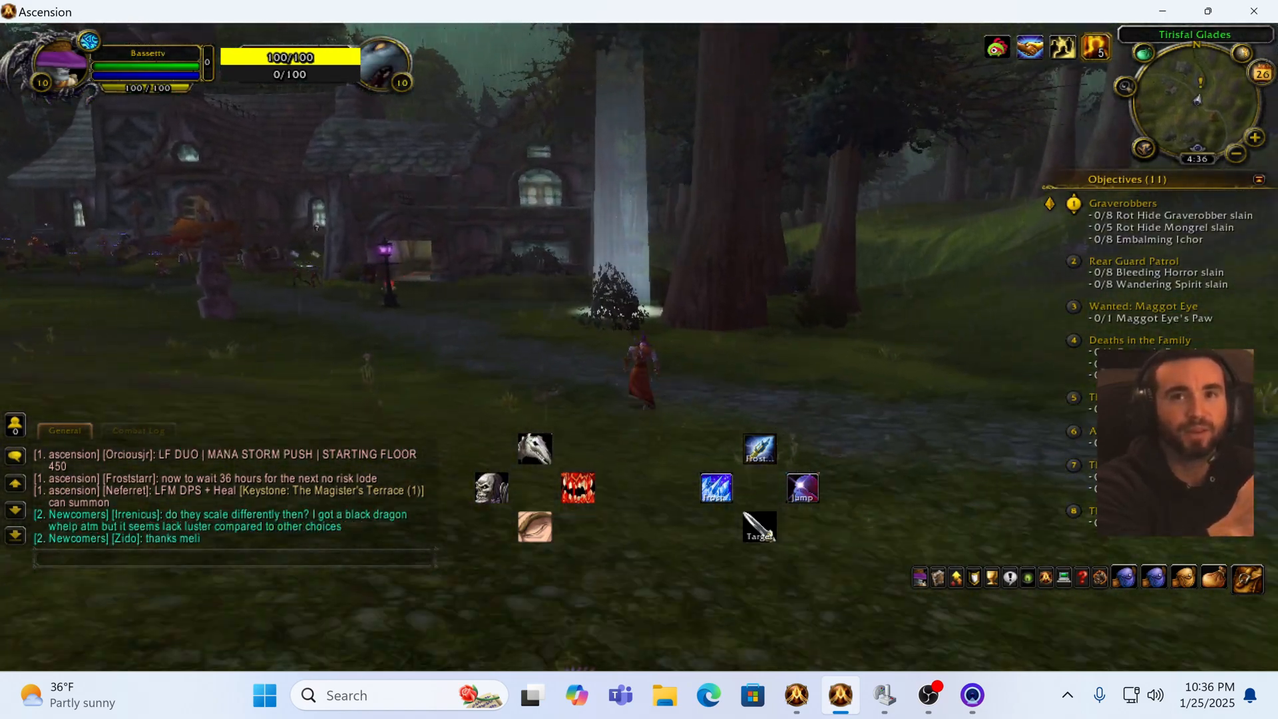
# Step: Run to a nearby enemy, kill it with ability 1, then cycle targets while moving around with the movement keys
pyautogui.press('w')
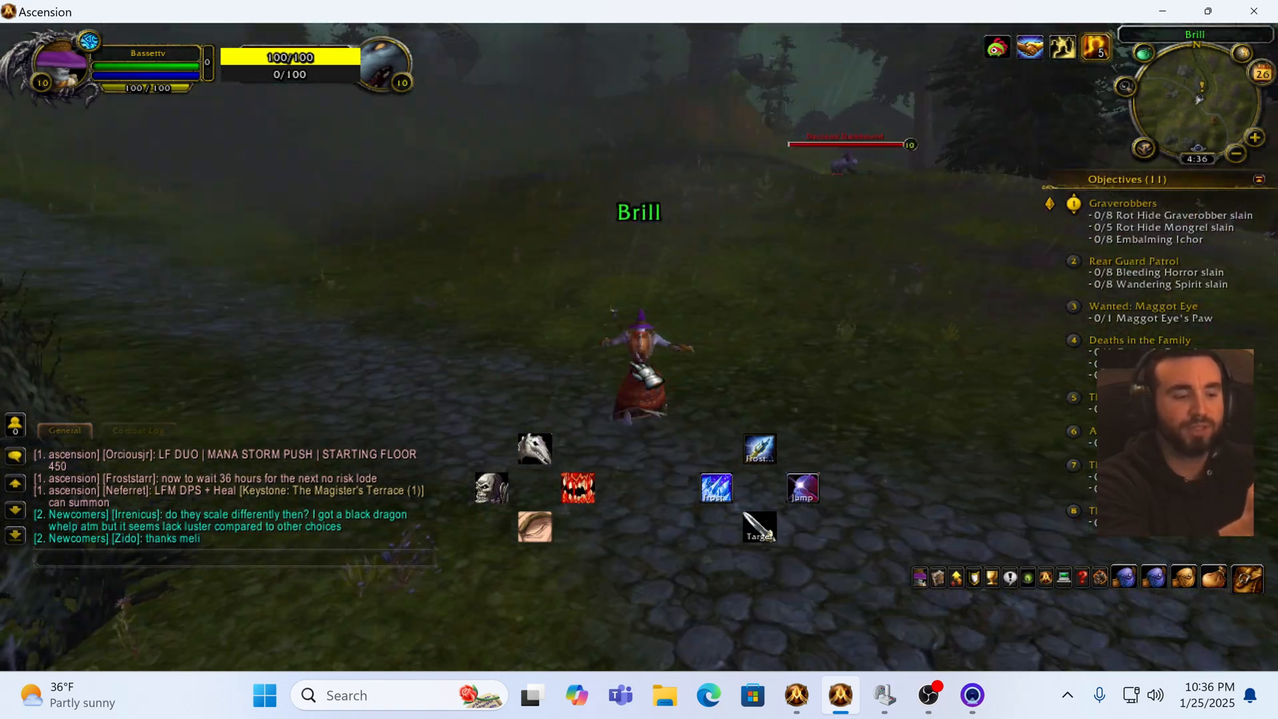
pyautogui.press('w')
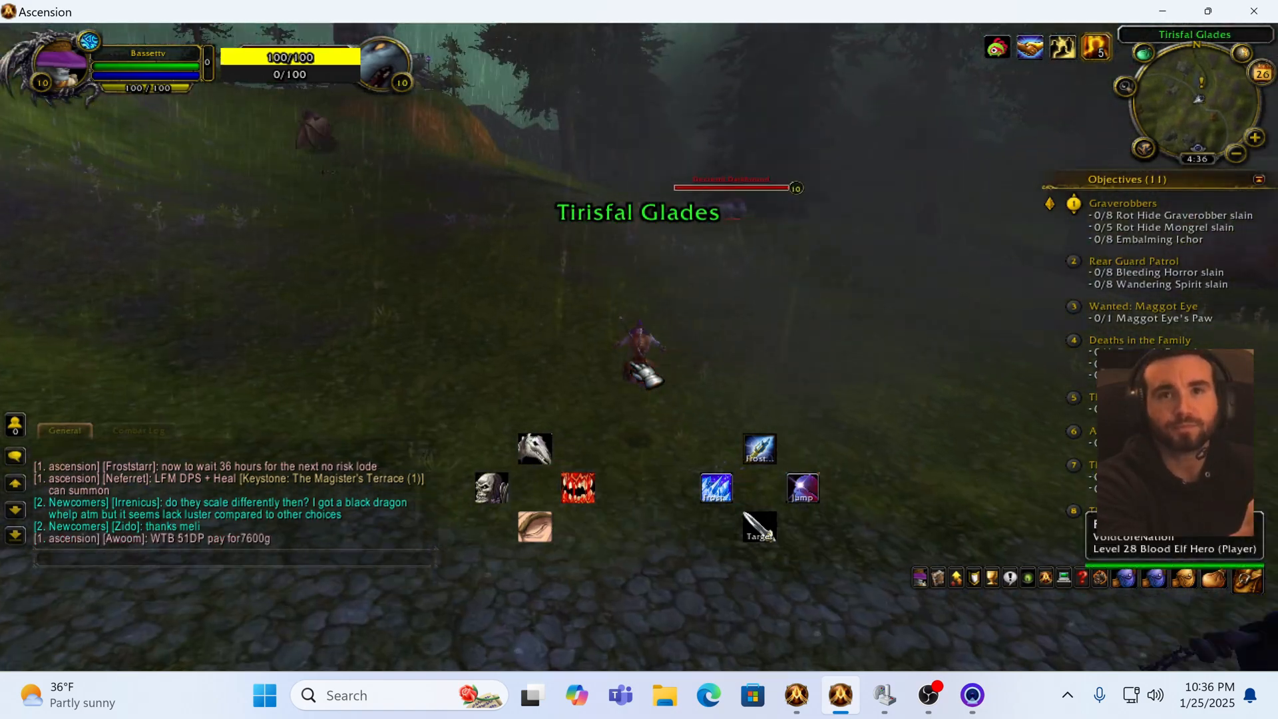
pyautogui.press('w')
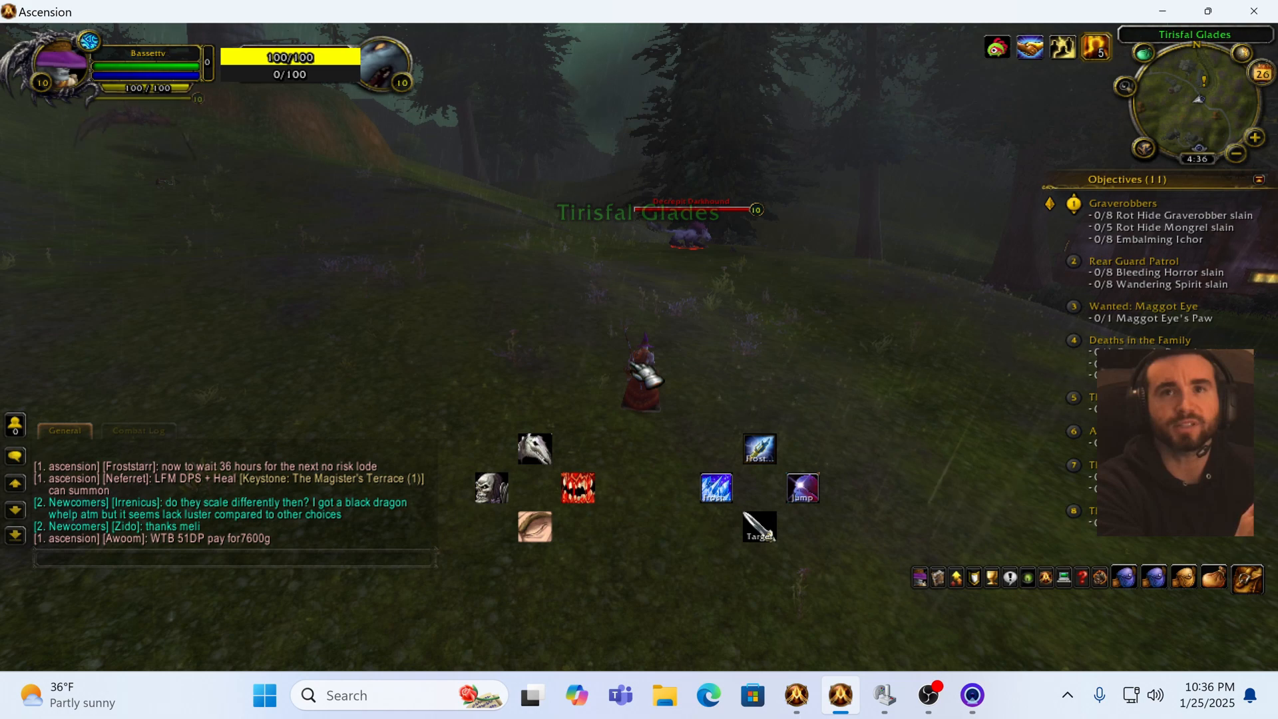
pyautogui.press('w')
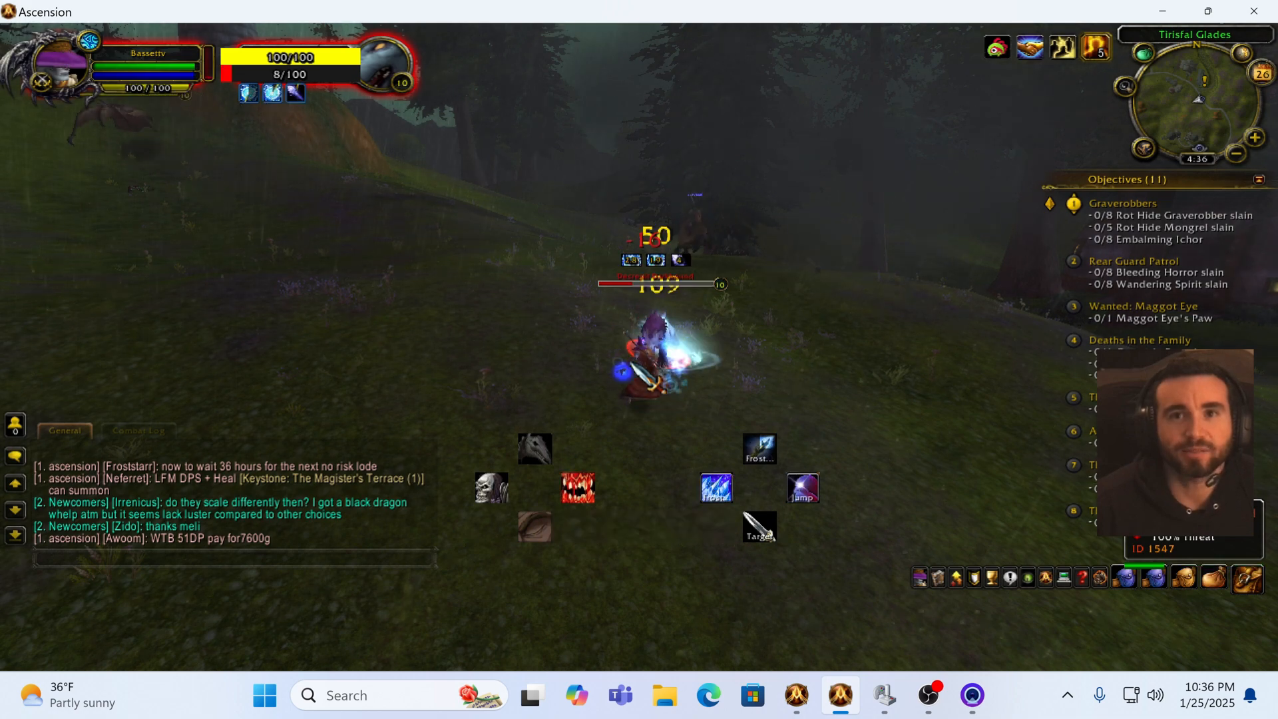
pyautogui.press('1')
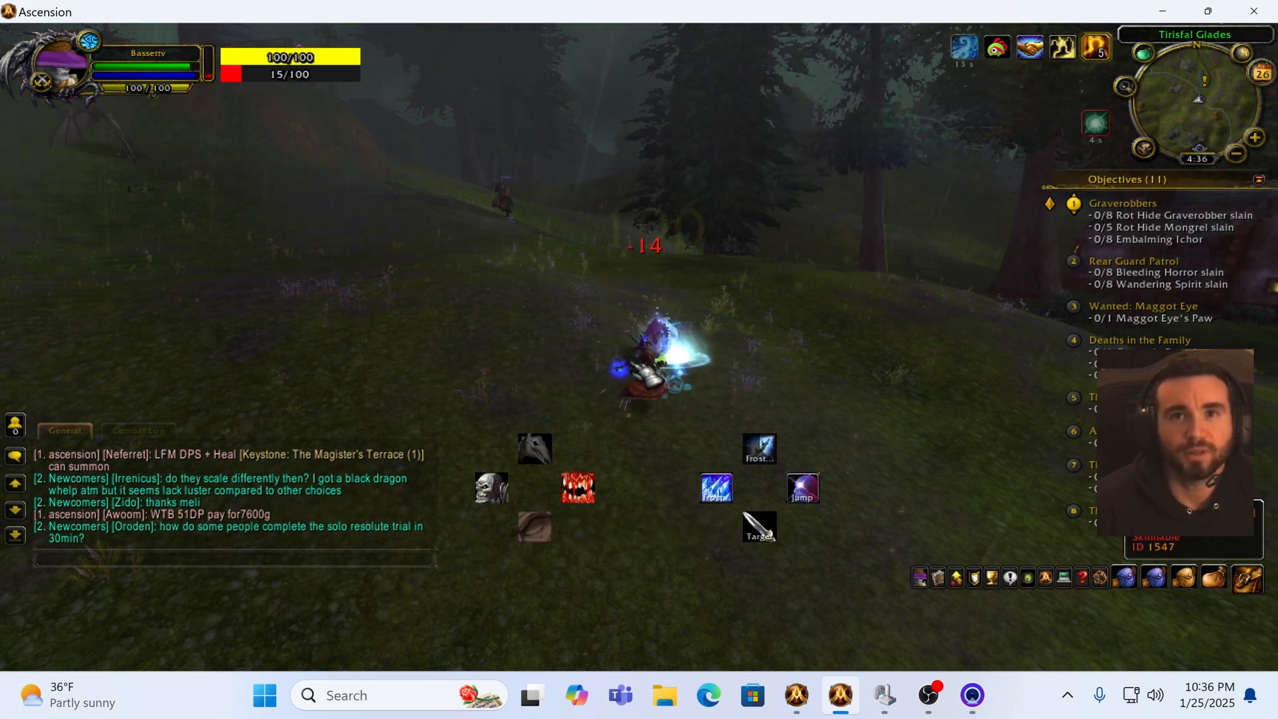
pyautogui.press('w')
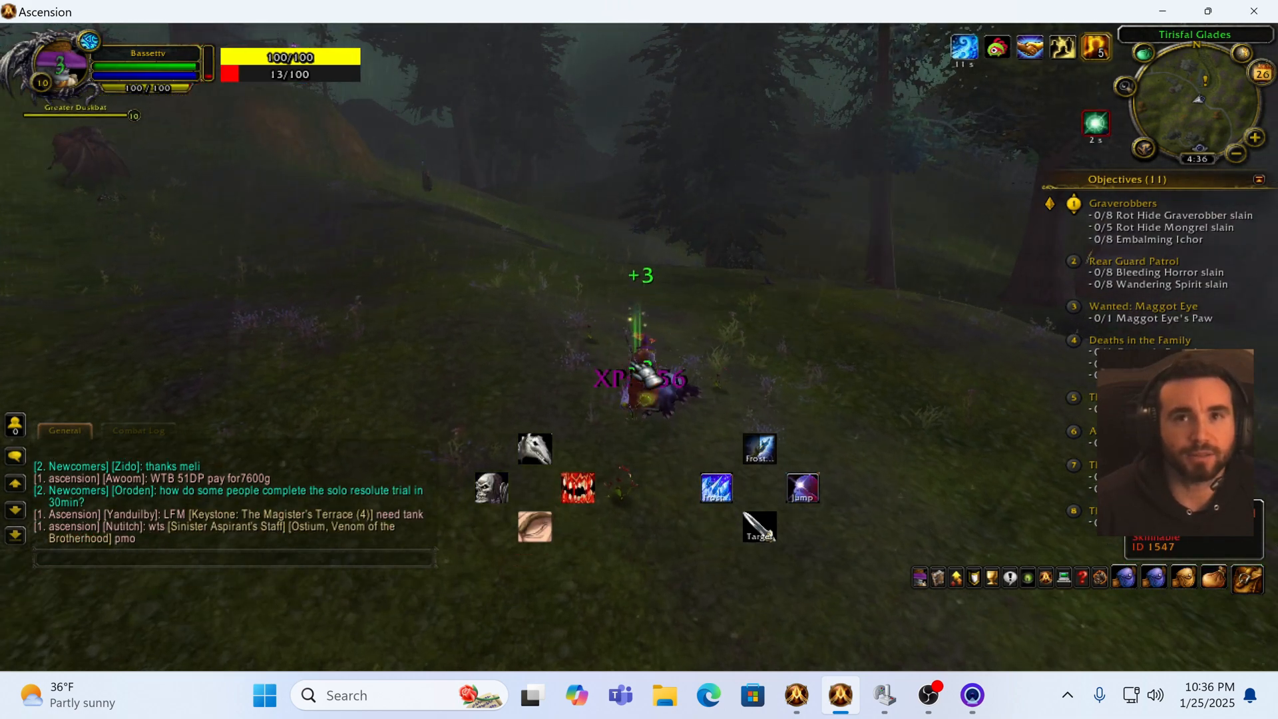
pyautogui.press('a')
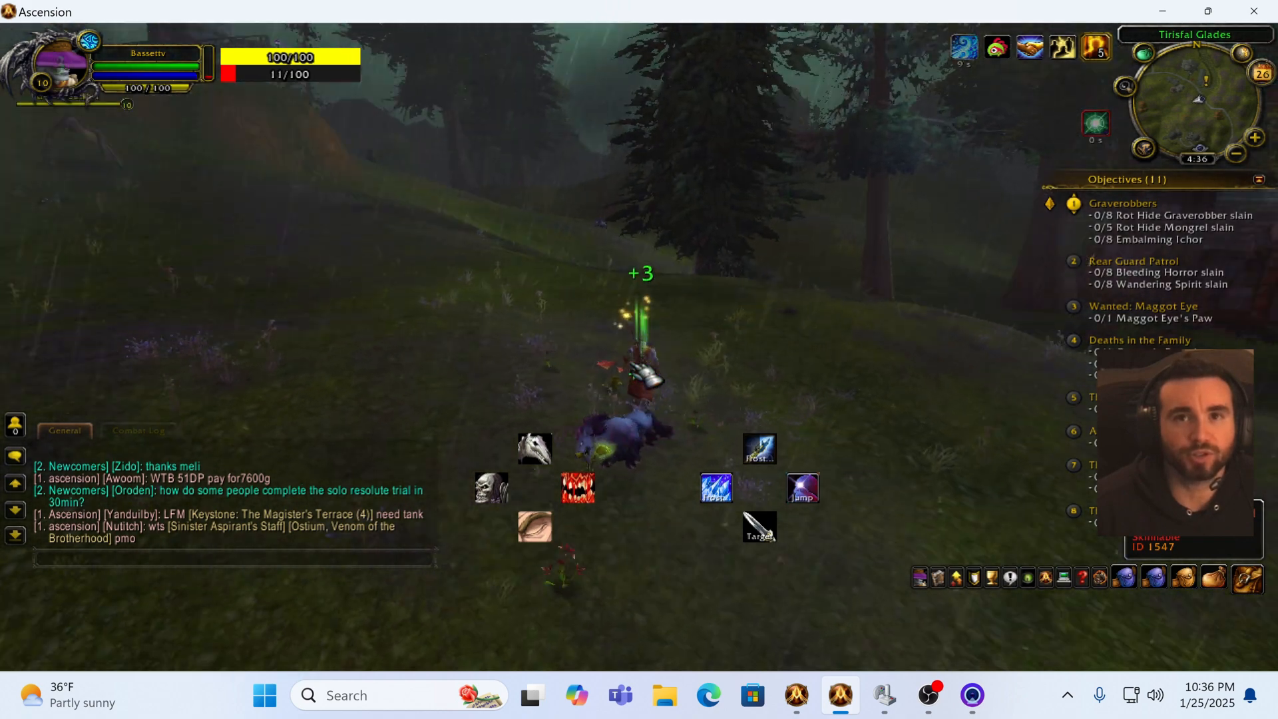
pyautogui.press('a')
pyautogui.press('Tab')
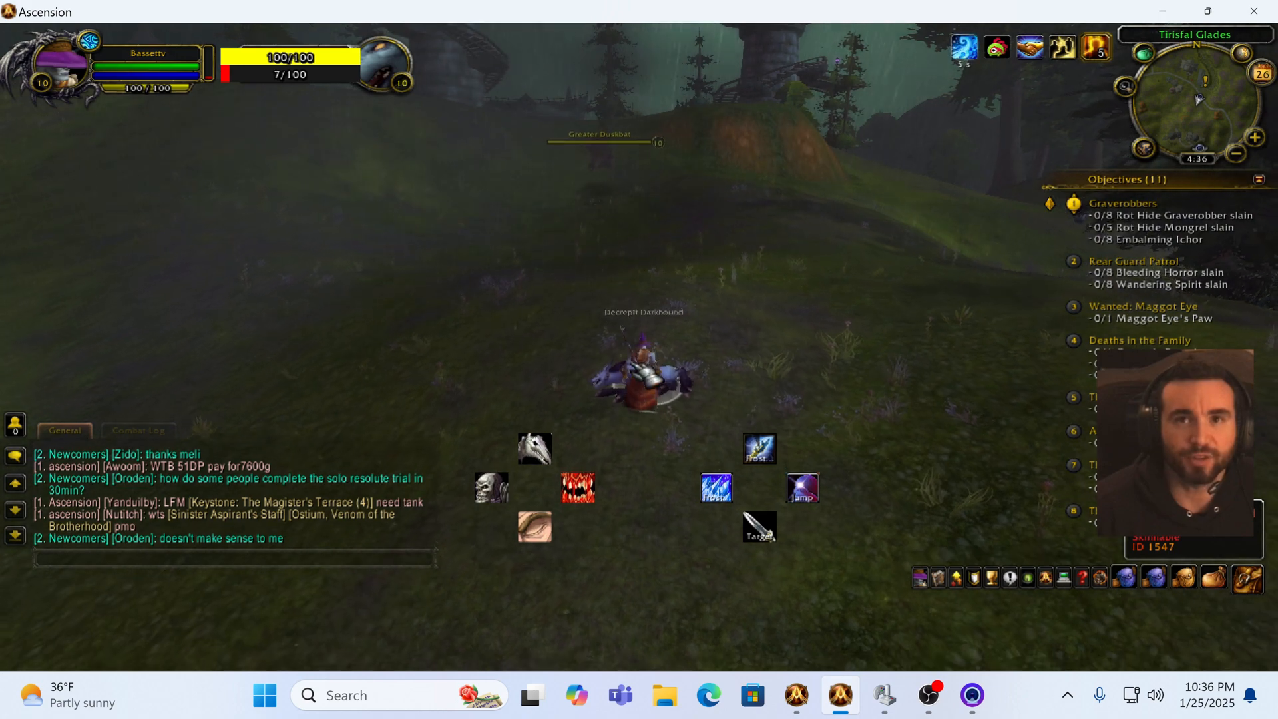
pyautogui.press('s')
pyautogui.press('w')
pyautogui.press('w')
pyautogui.press('d')
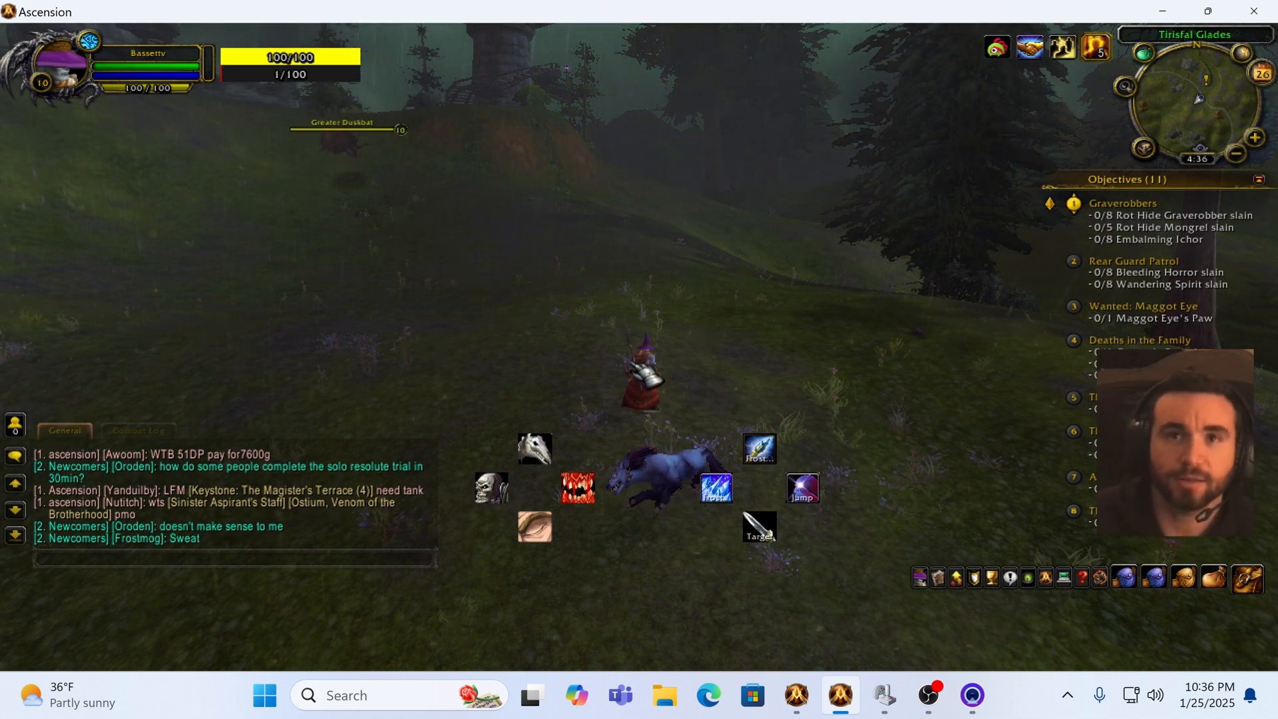
# Step: Open the Interface options and browse the Controls, Display, Combat, Objectives and ActionBars pages before closing the menus
pyautogui.press('Escape')
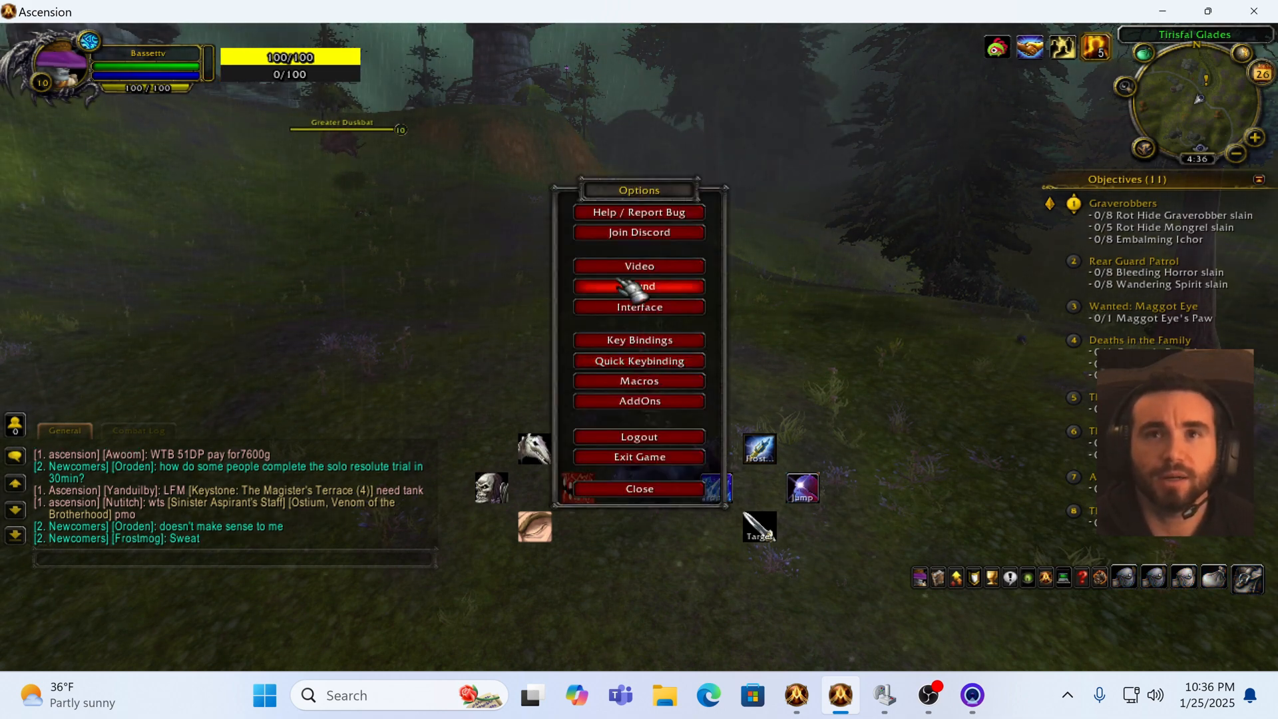
pyautogui.click(645, 307)
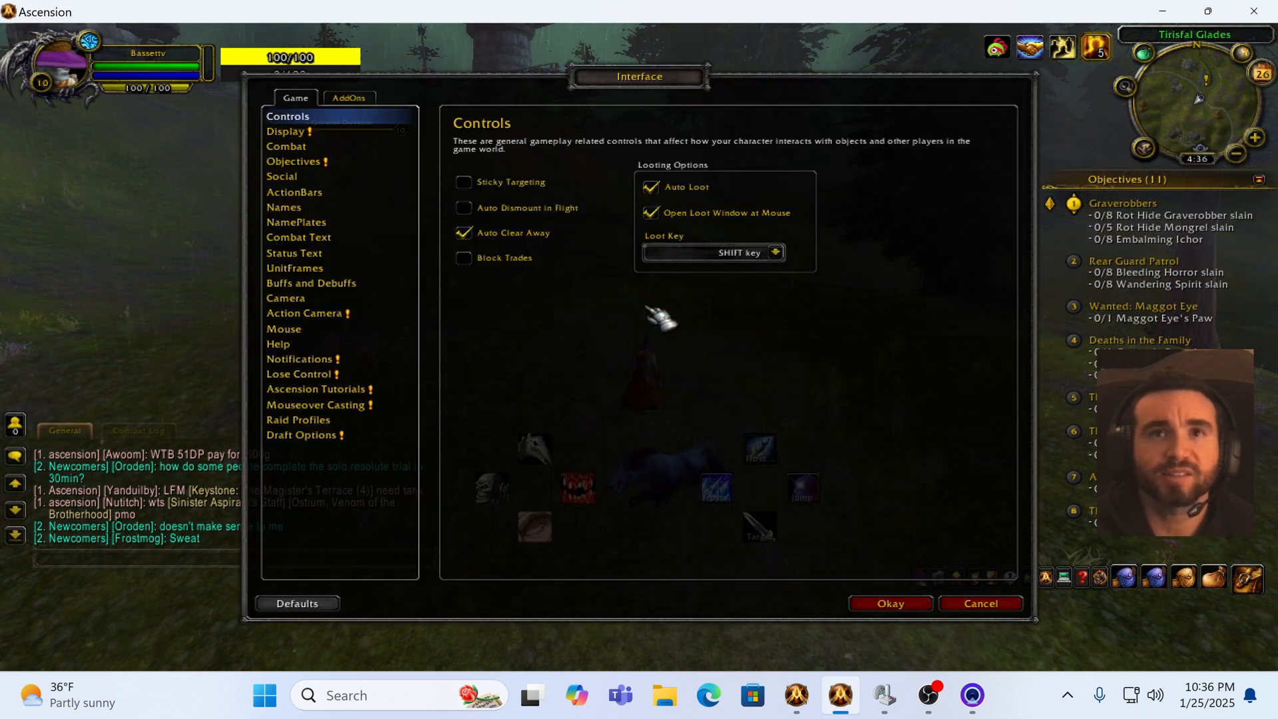
pyautogui.click(286, 132)
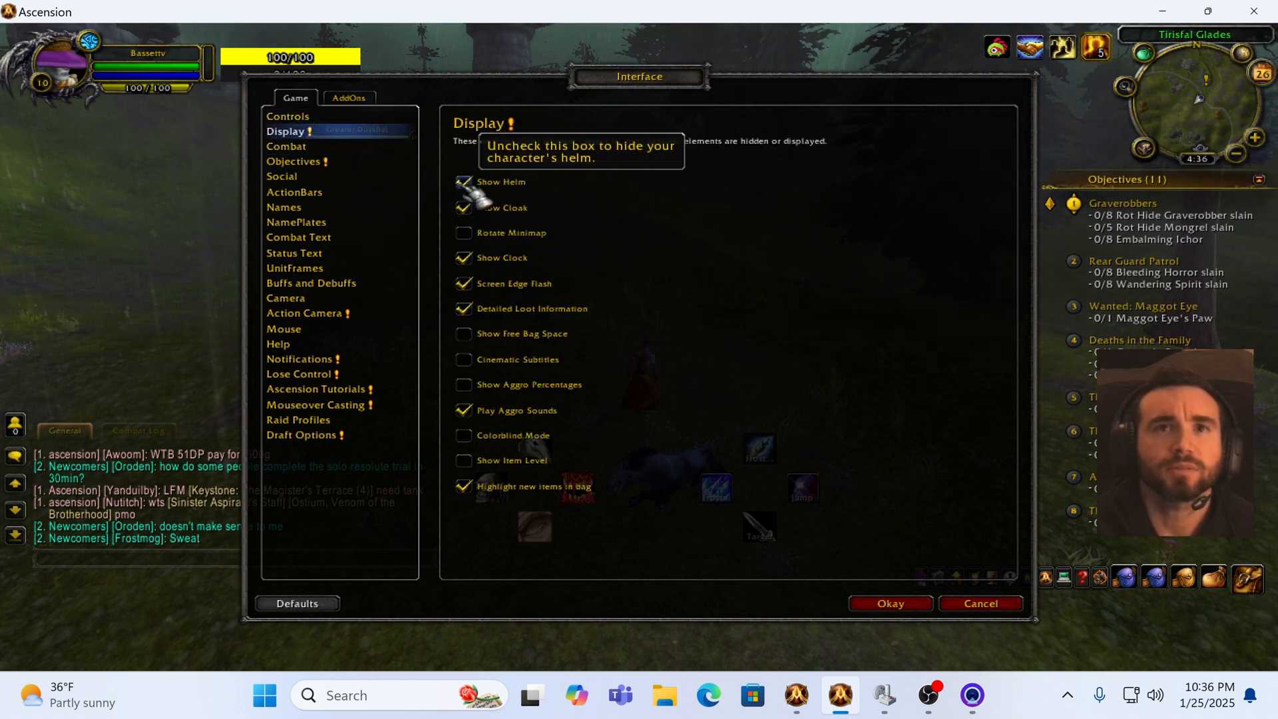
pyautogui.click(287, 147)
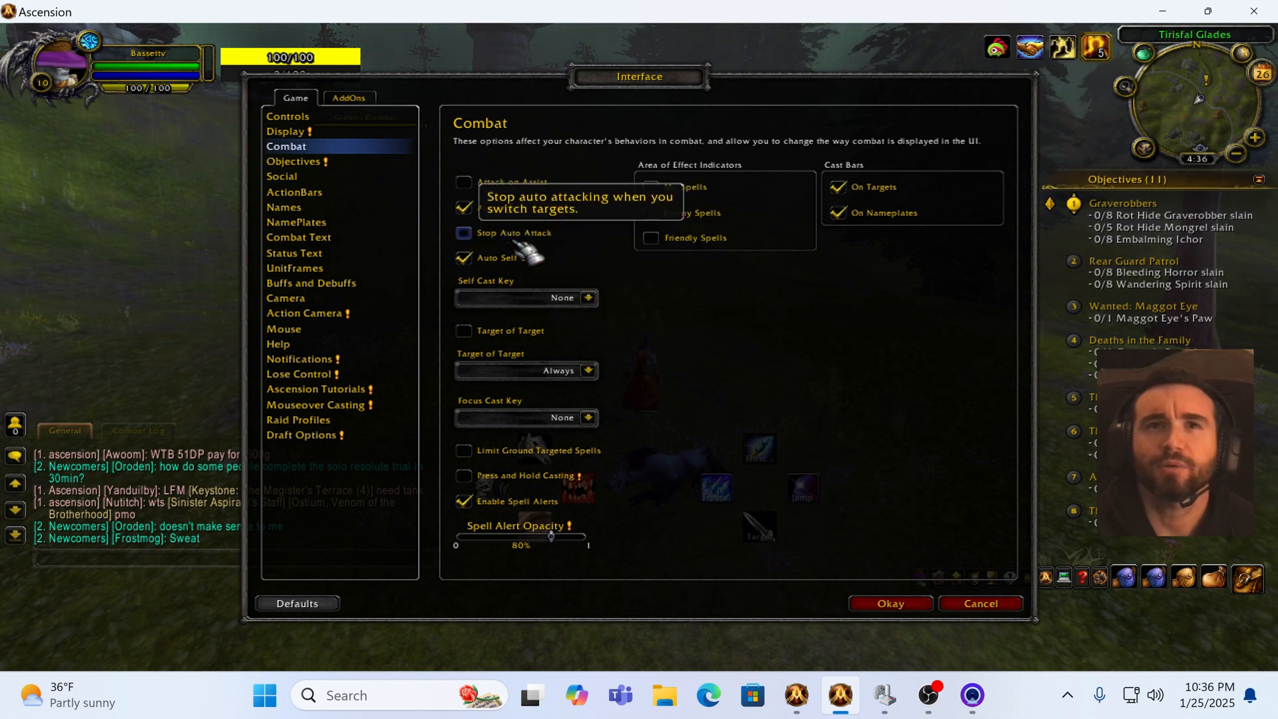
pyautogui.click(313, 162)
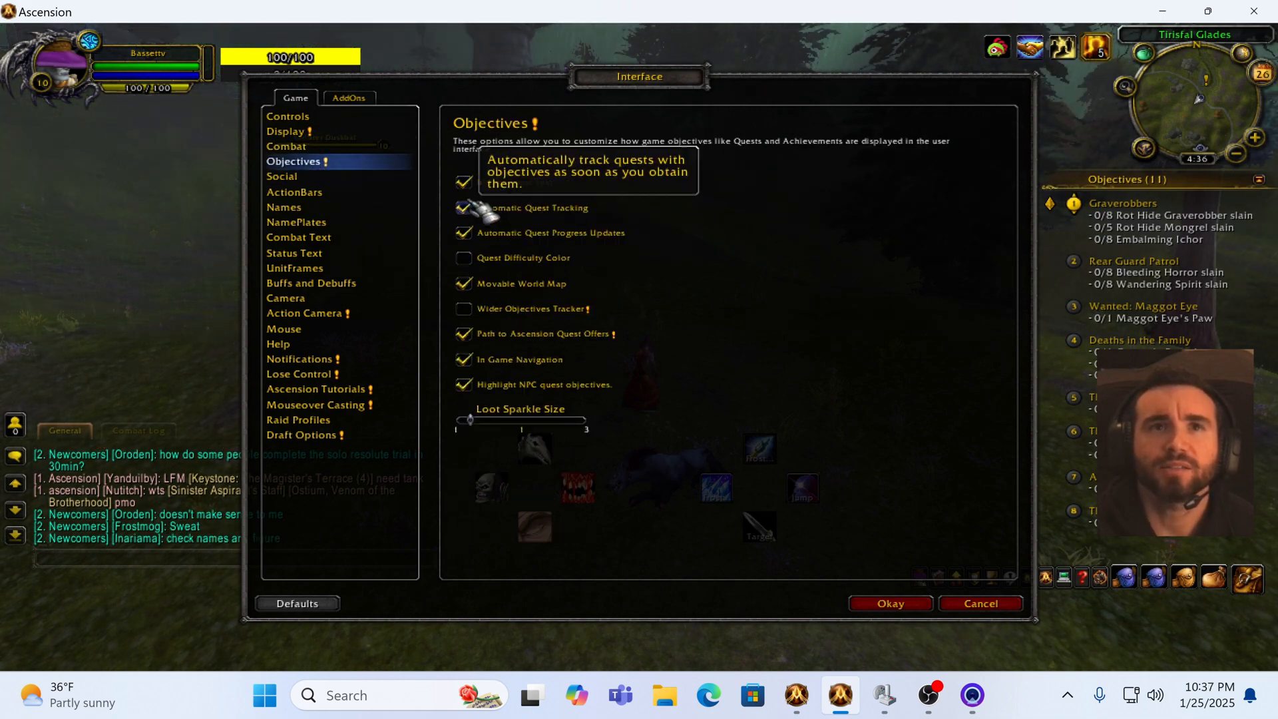
pyautogui.click(305, 192)
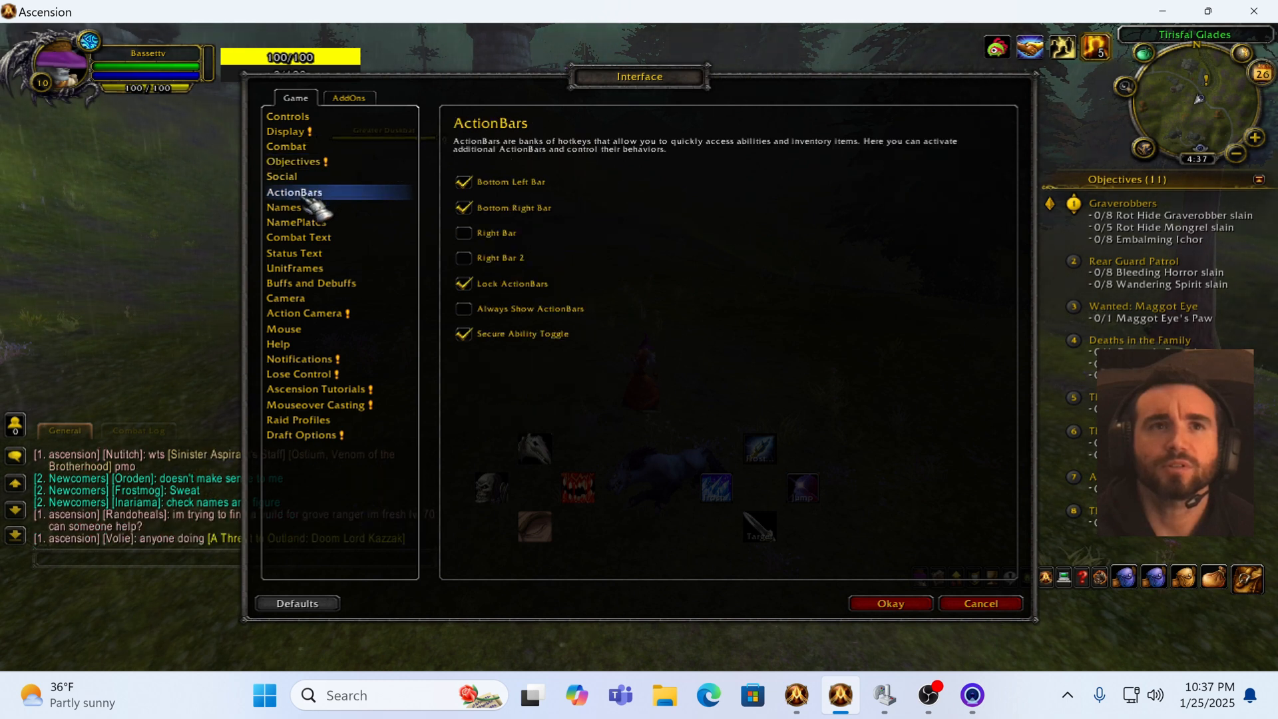
pyautogui.click(289, 117)
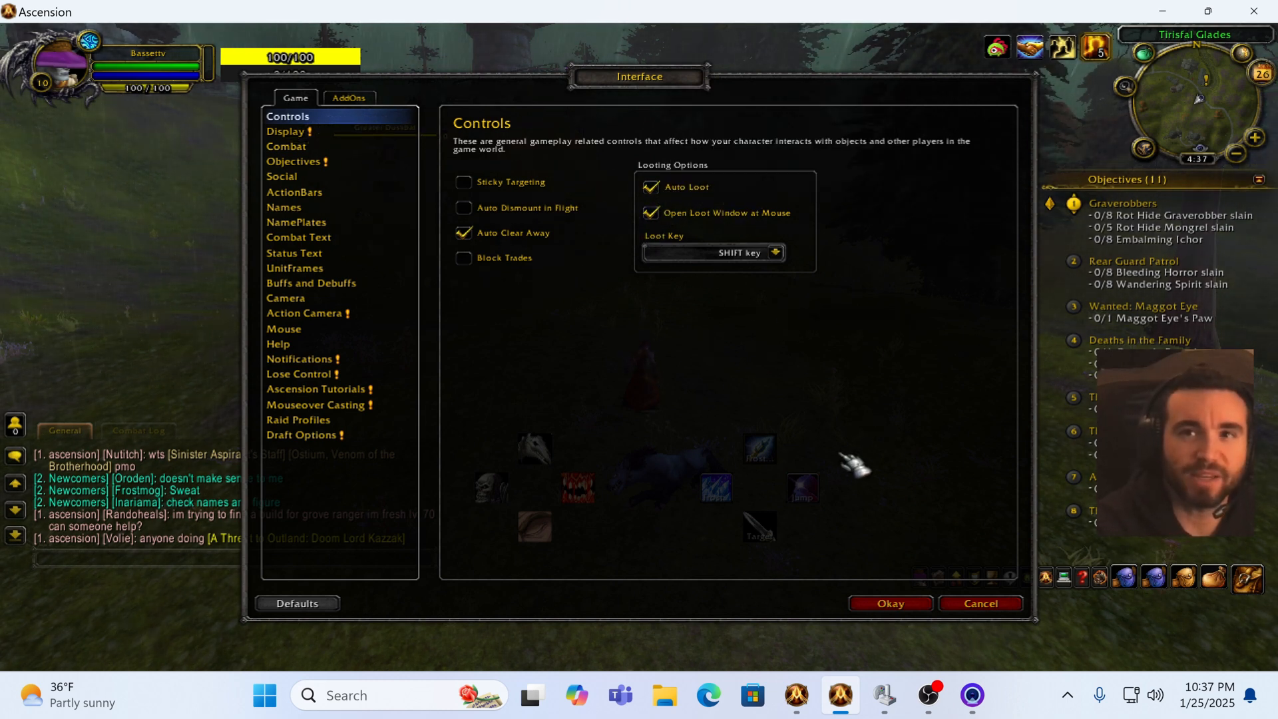
pyautogui.click(892, 603)
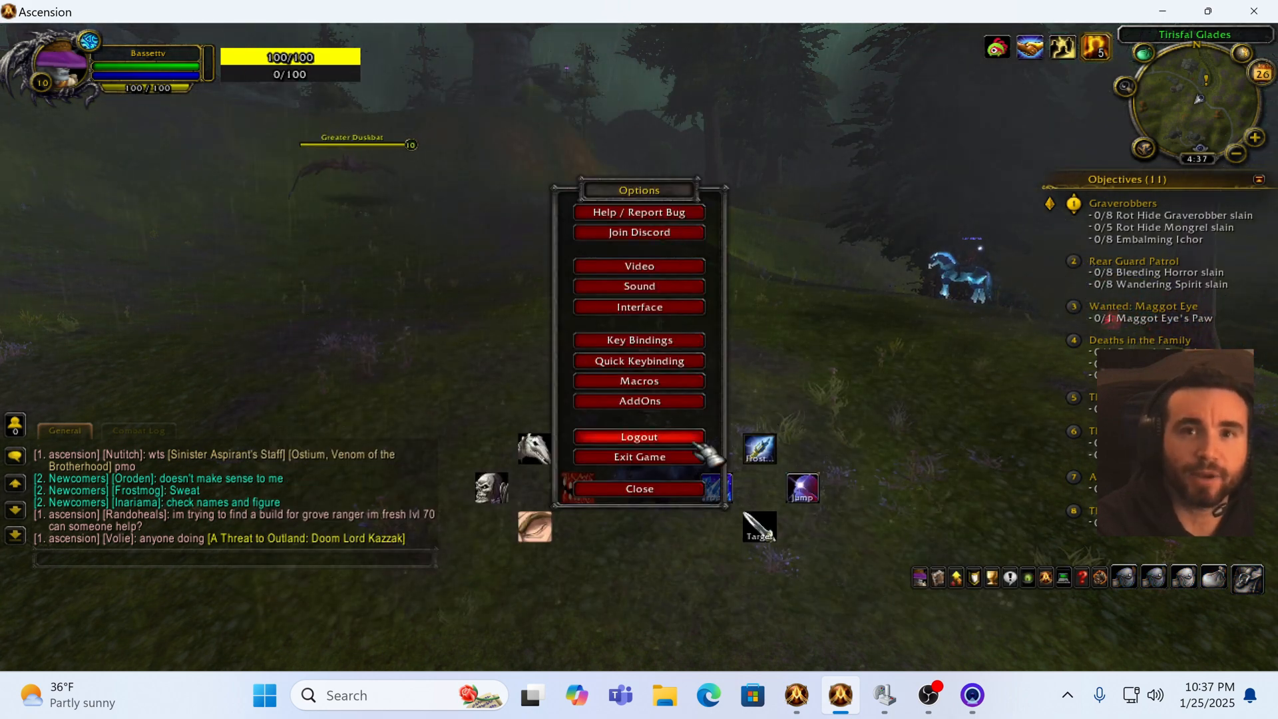
pyautogui.click(695, 487)
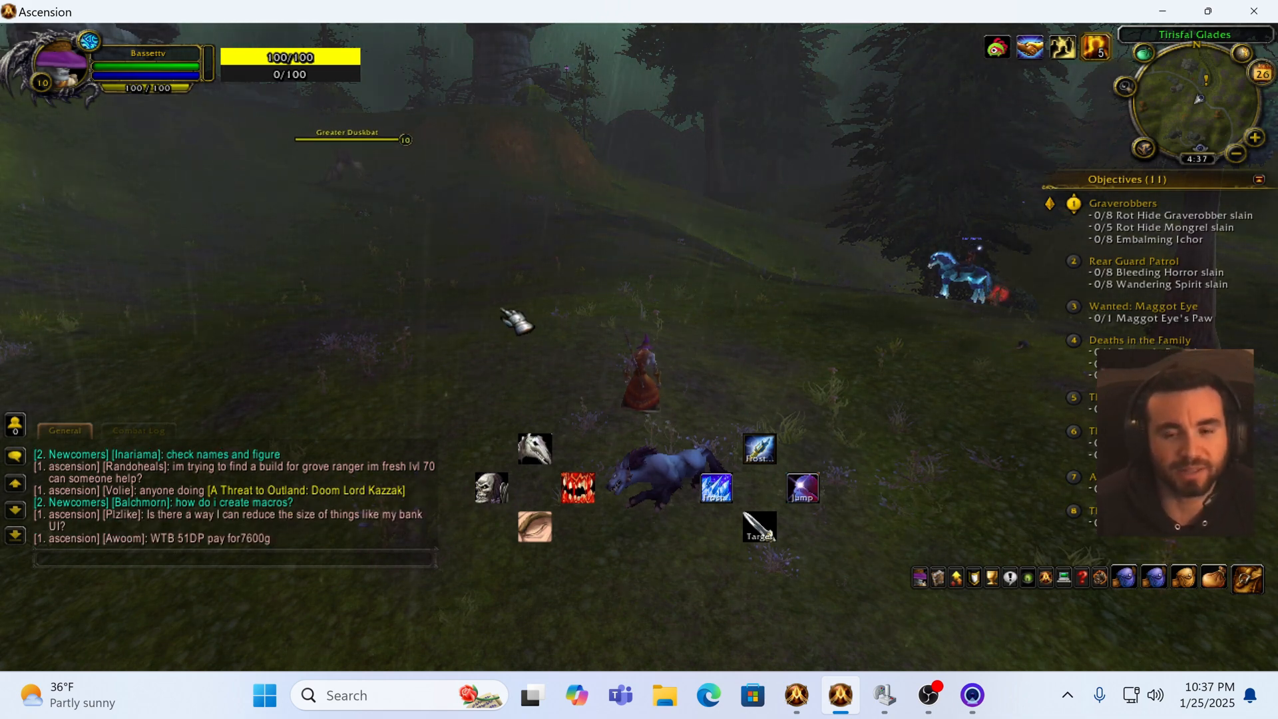
# Step: Walk forward toward a Greater Duskbat and cycle targets until it is selected
pyautogui.press('w')
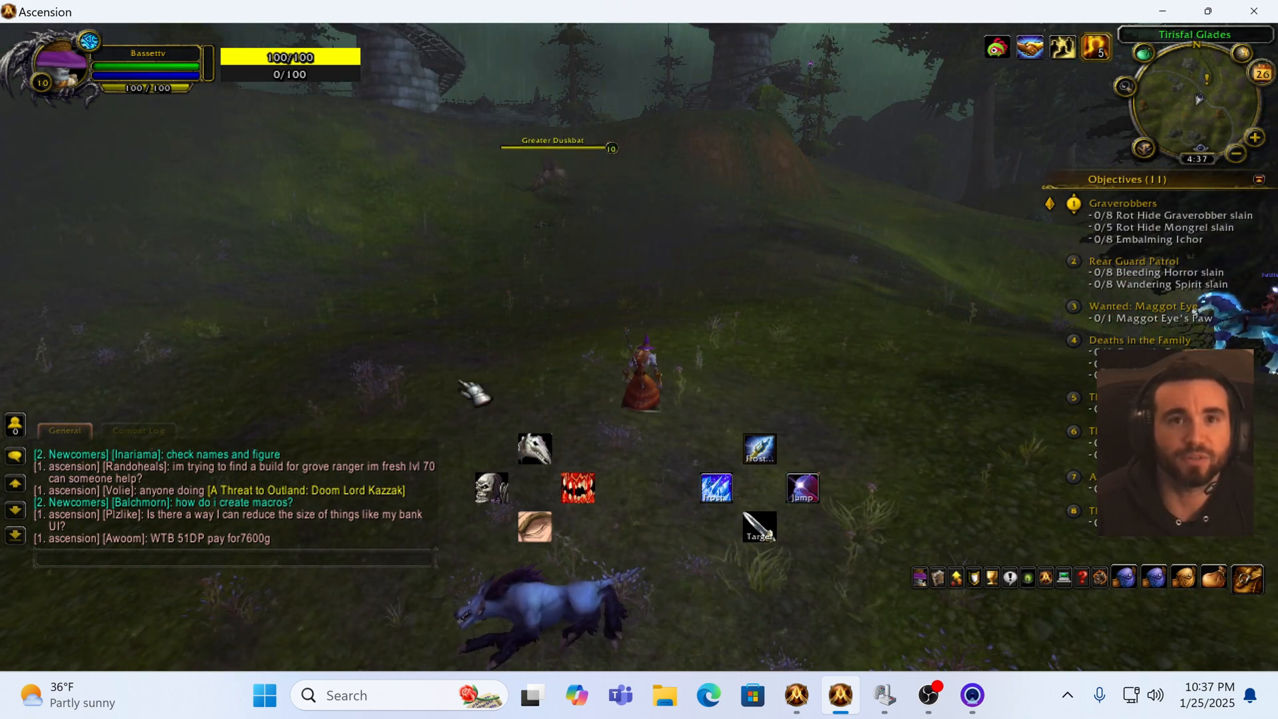
pyautogui.press('w')
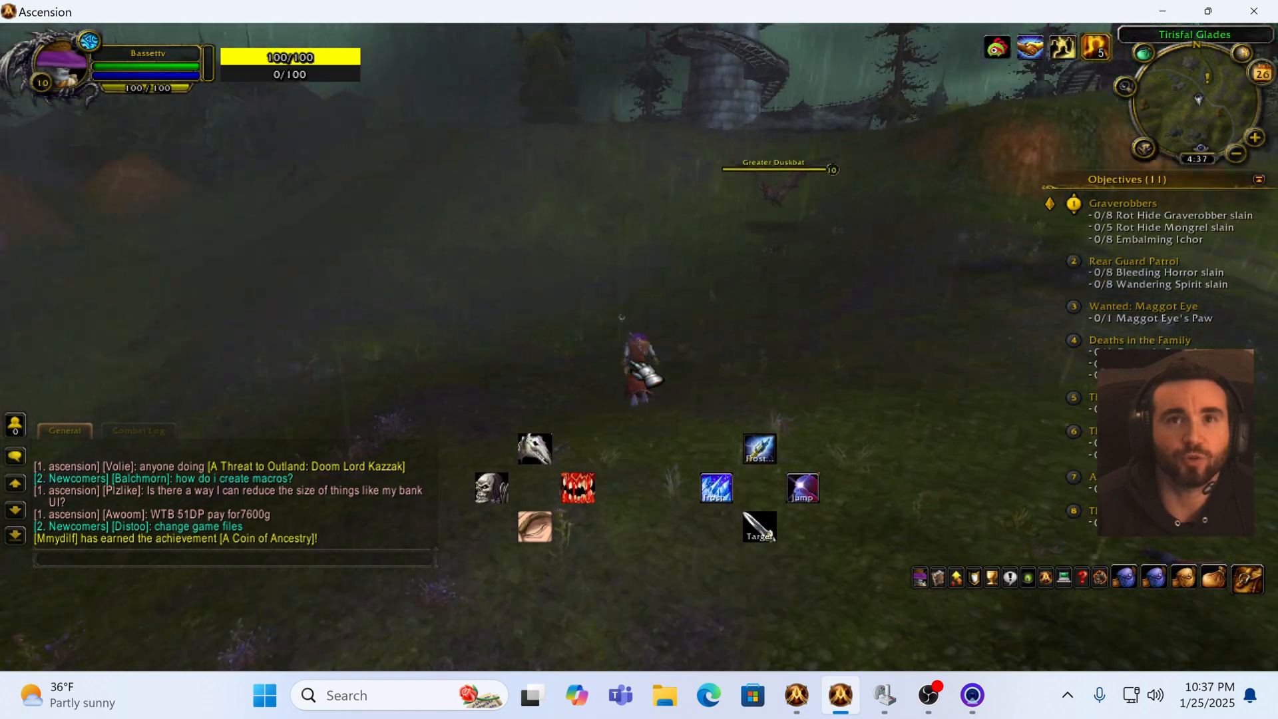
pyautogui.press('Tab')
pyautogui.press('w')
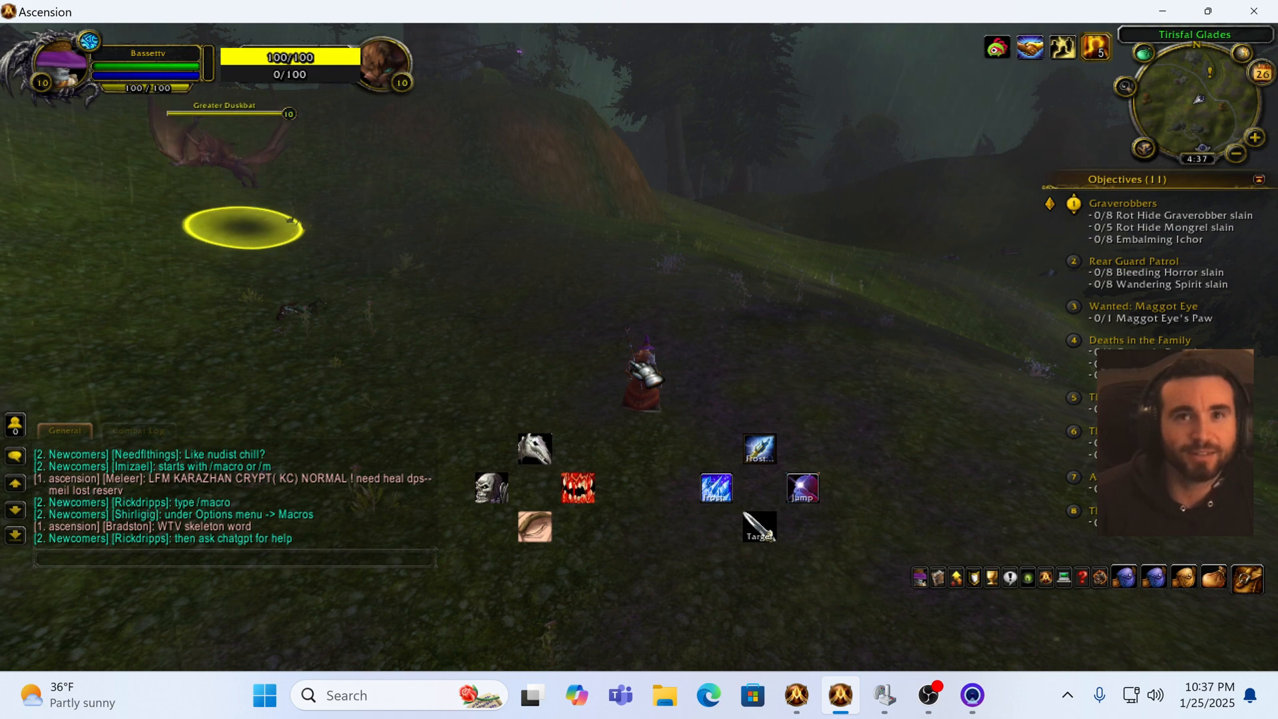
pyautogui.press('a')
# Step: Attack the targeted Greater Duskbat by alternating Frostbolt on ability 1 with ability 2
pyautogui.press('1')
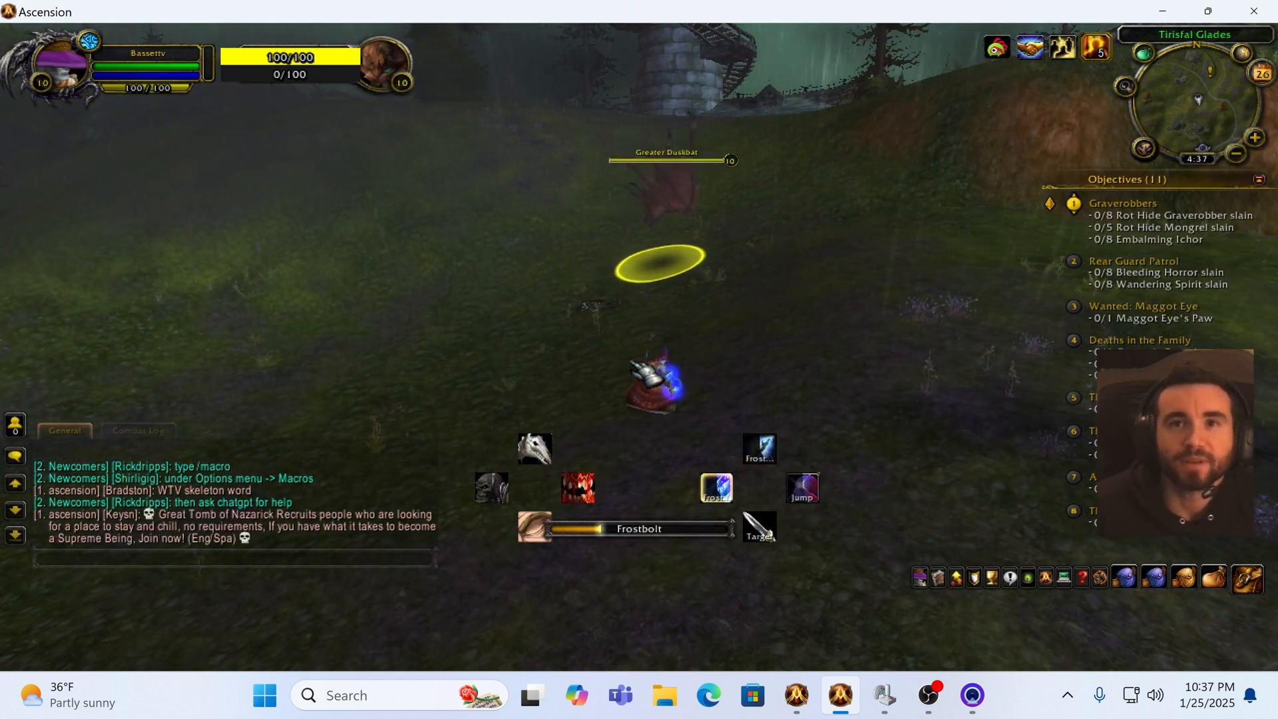
pyautogui.press('2')
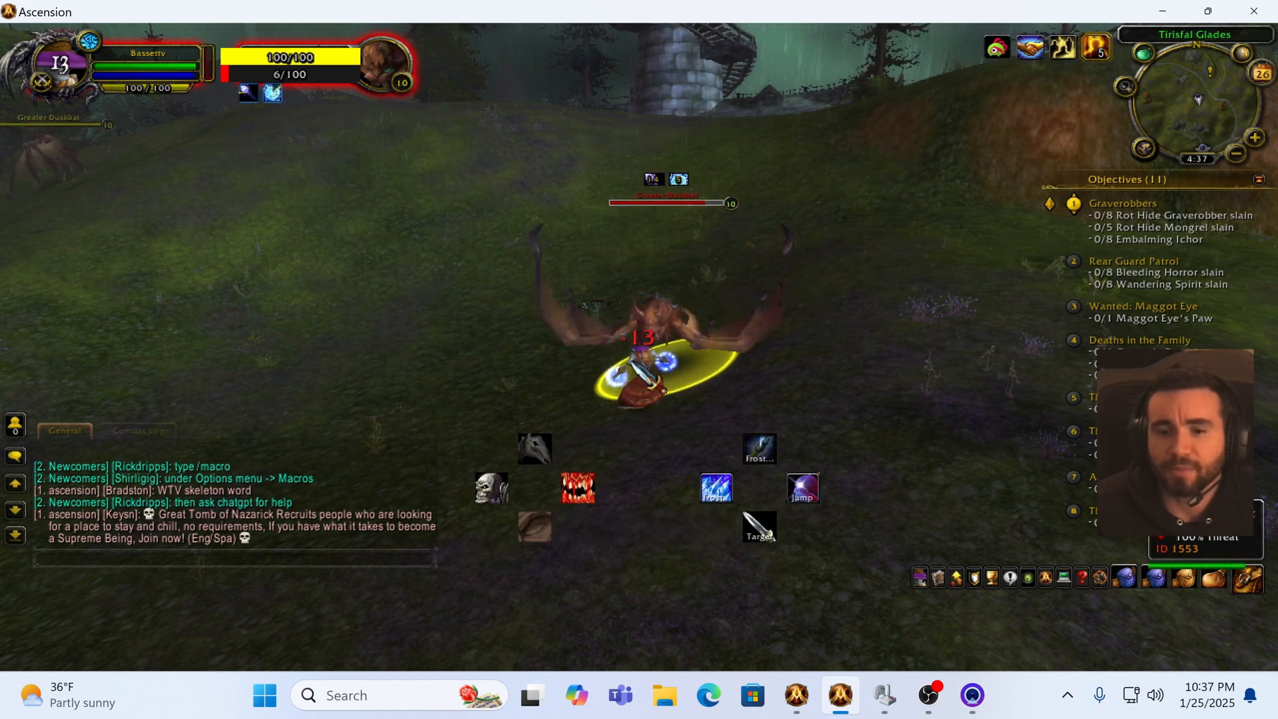
pyautogui.press('1')
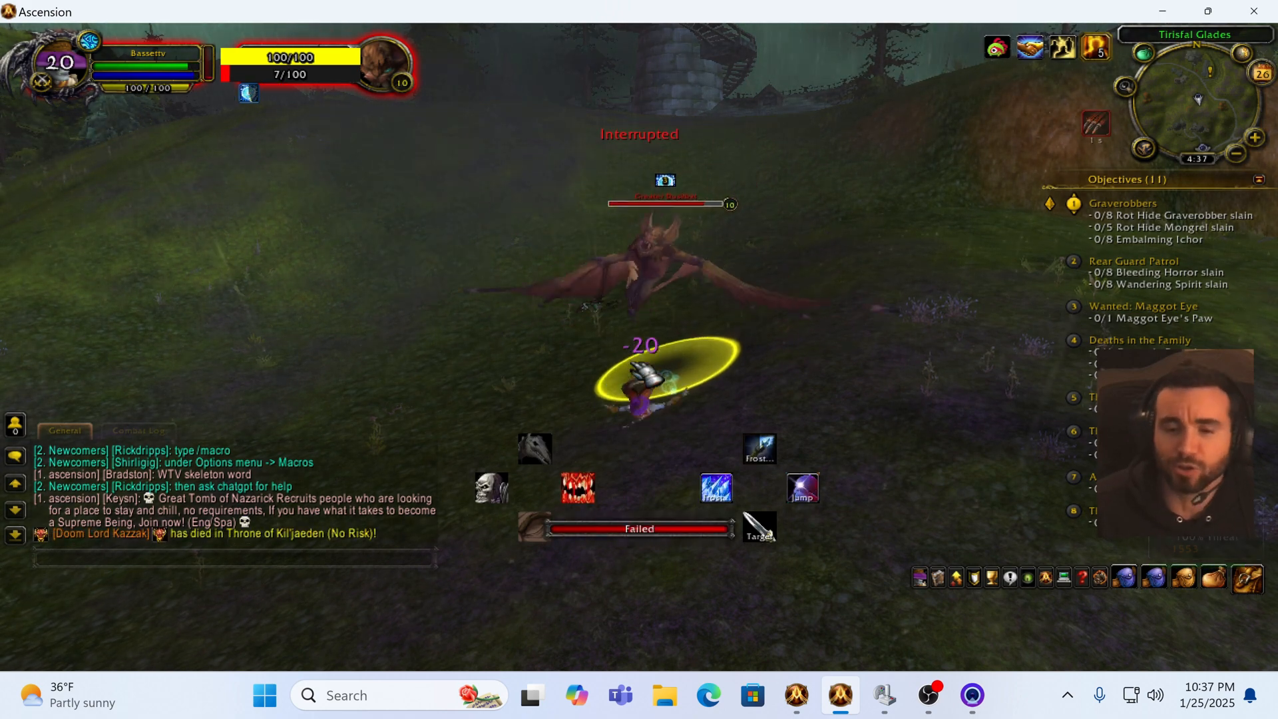
pyautogui.press('1')
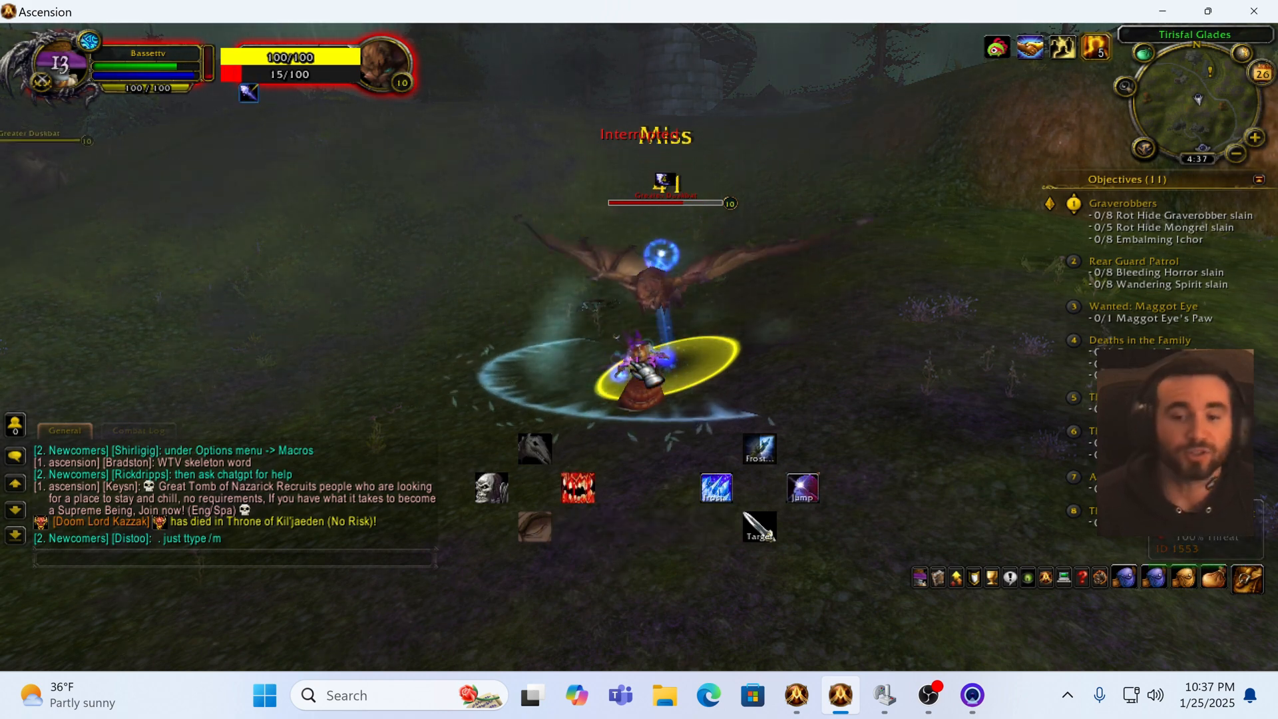
pyautogui.press('2')
pyautogui.press('1')
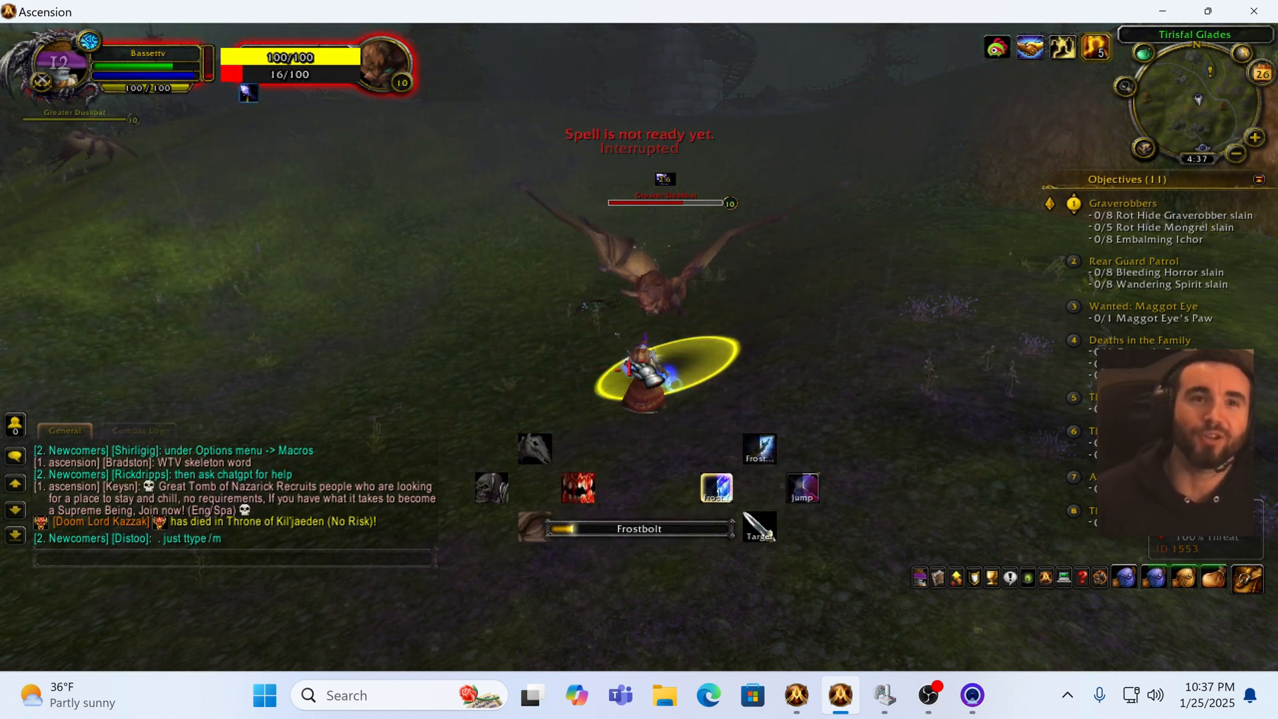